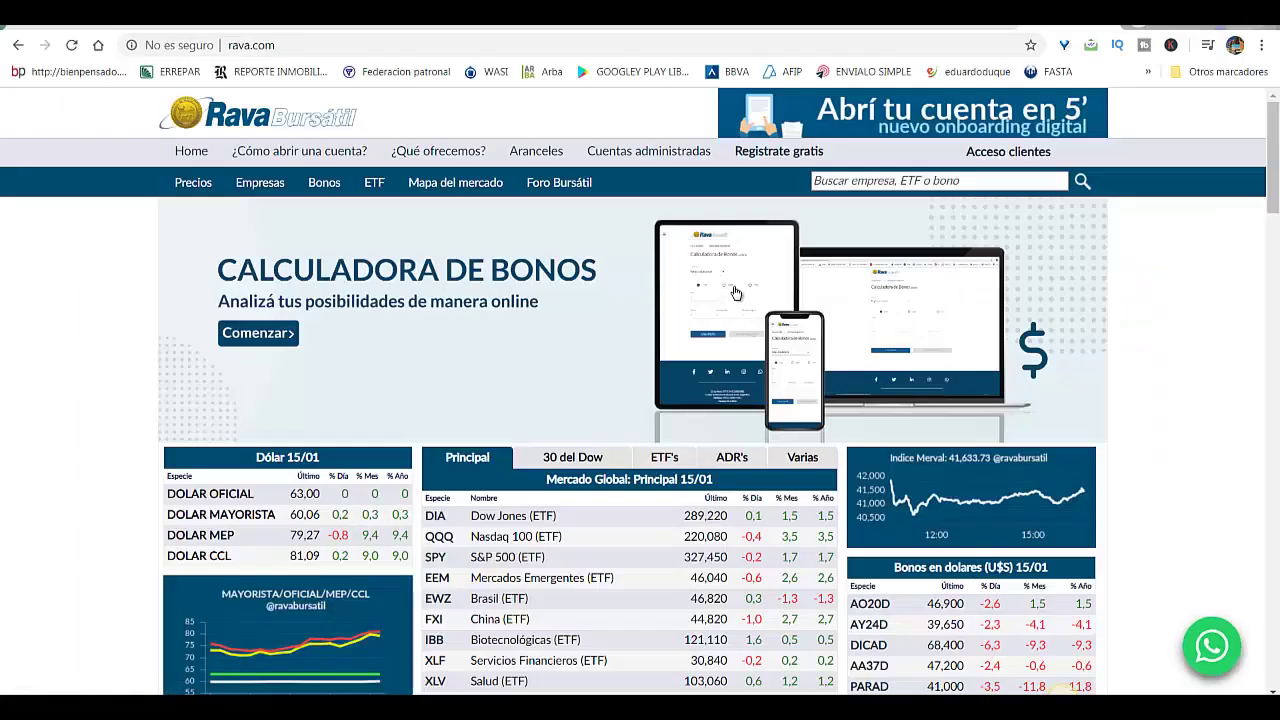
Step: Open Rava Bursátil's Panel Líder price page and copy its web address
{"action": "left_click", "coordinate": [249, 44]}
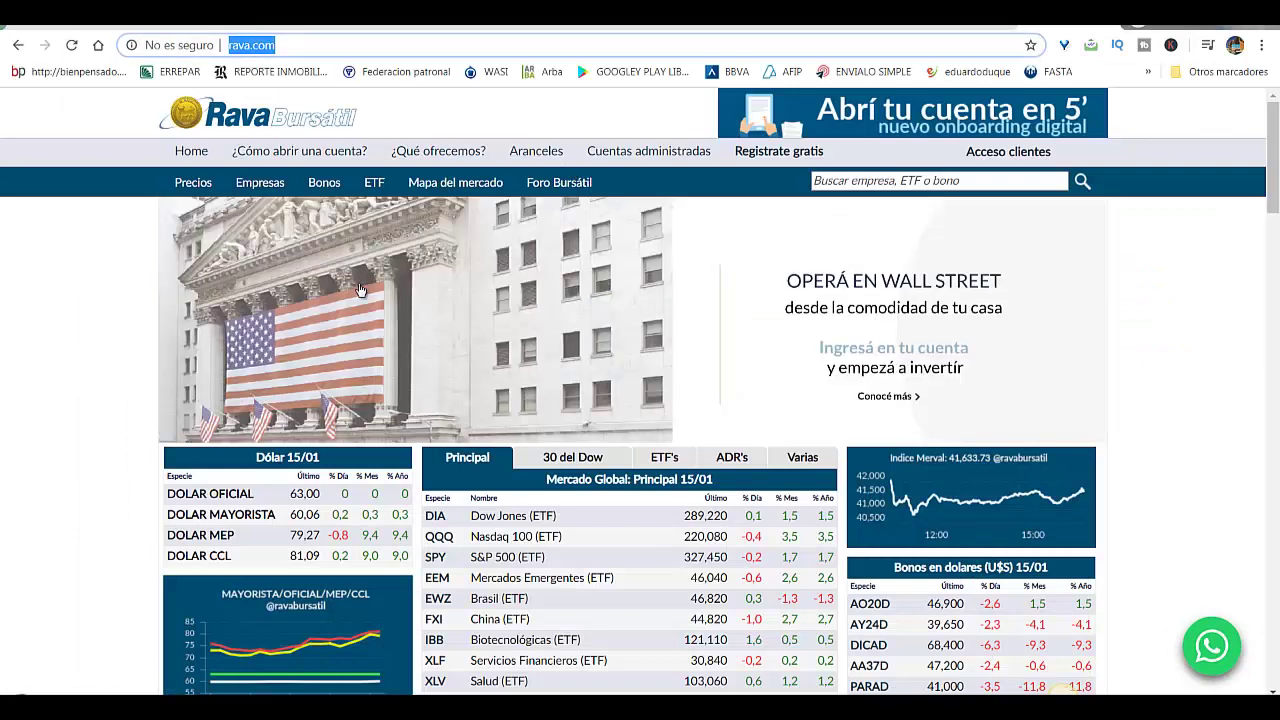
{"action": "mouse_move", "coordinate": [205, 190]}
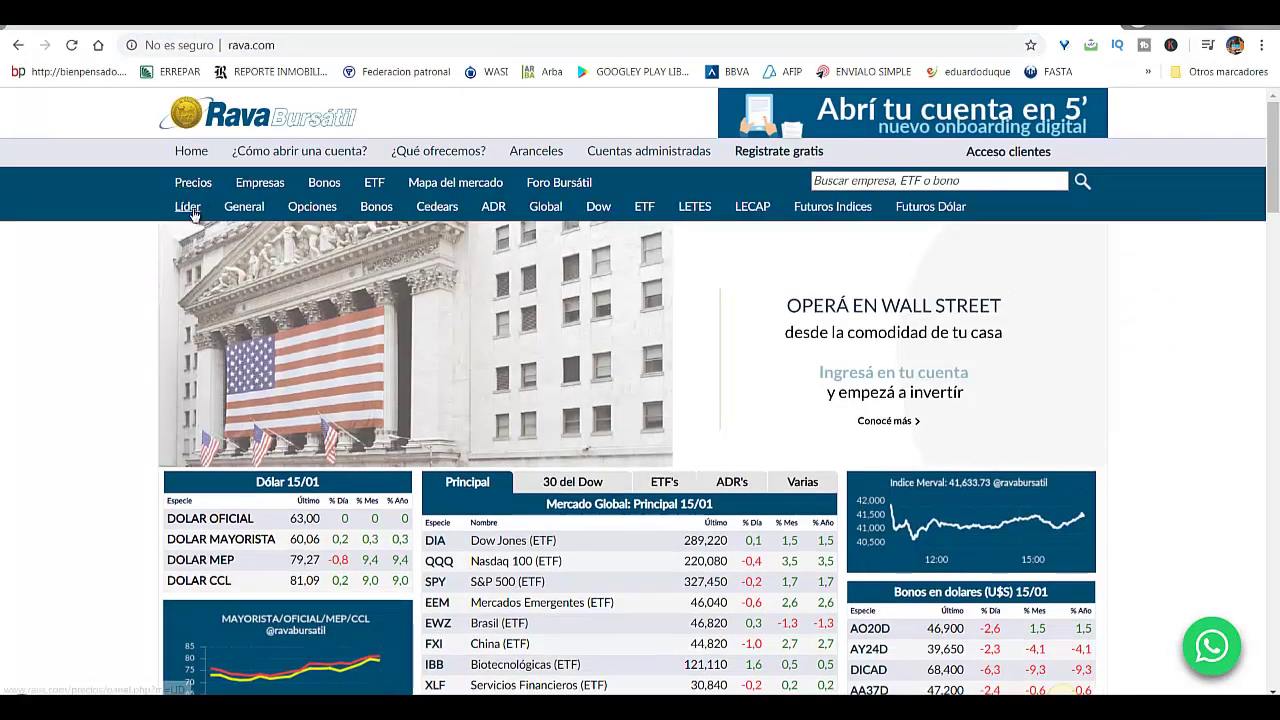
{"action": "left_click", "coordinate": [195, 216]}
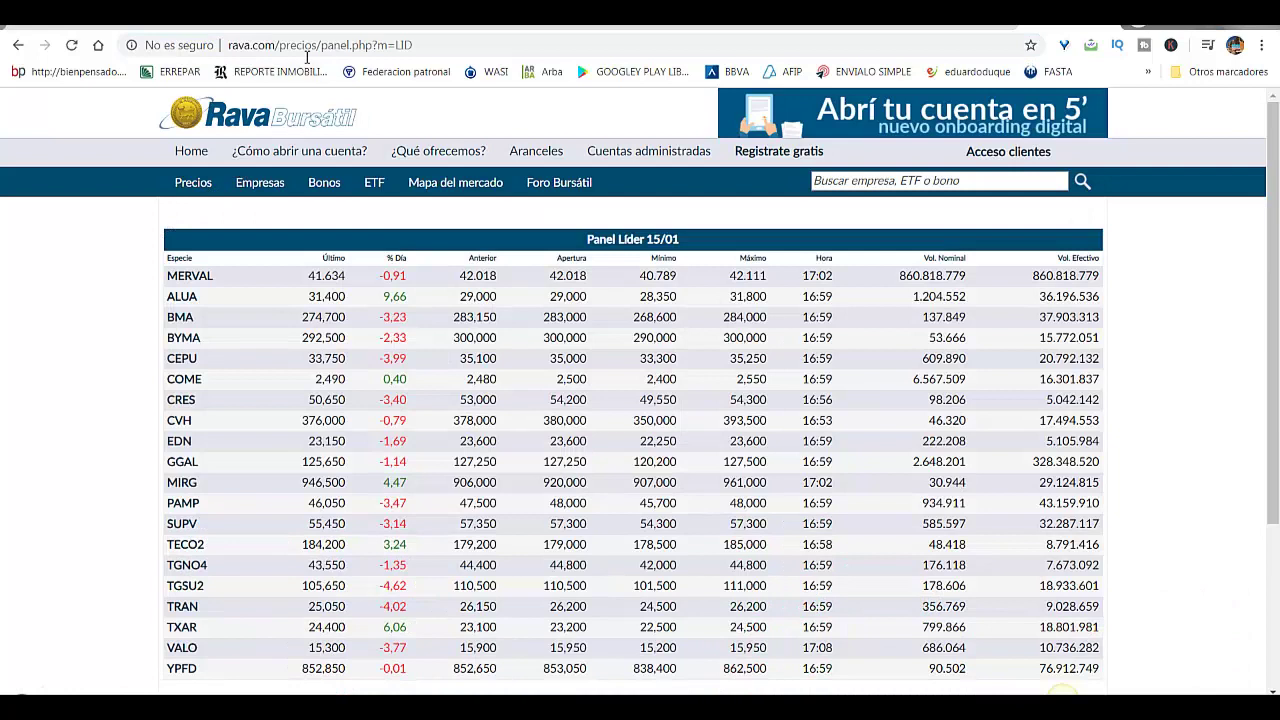
{"action": "right_click", "coordinate": [306, 52]}
{"action": "left_click", "coordinate": [339, 111]}
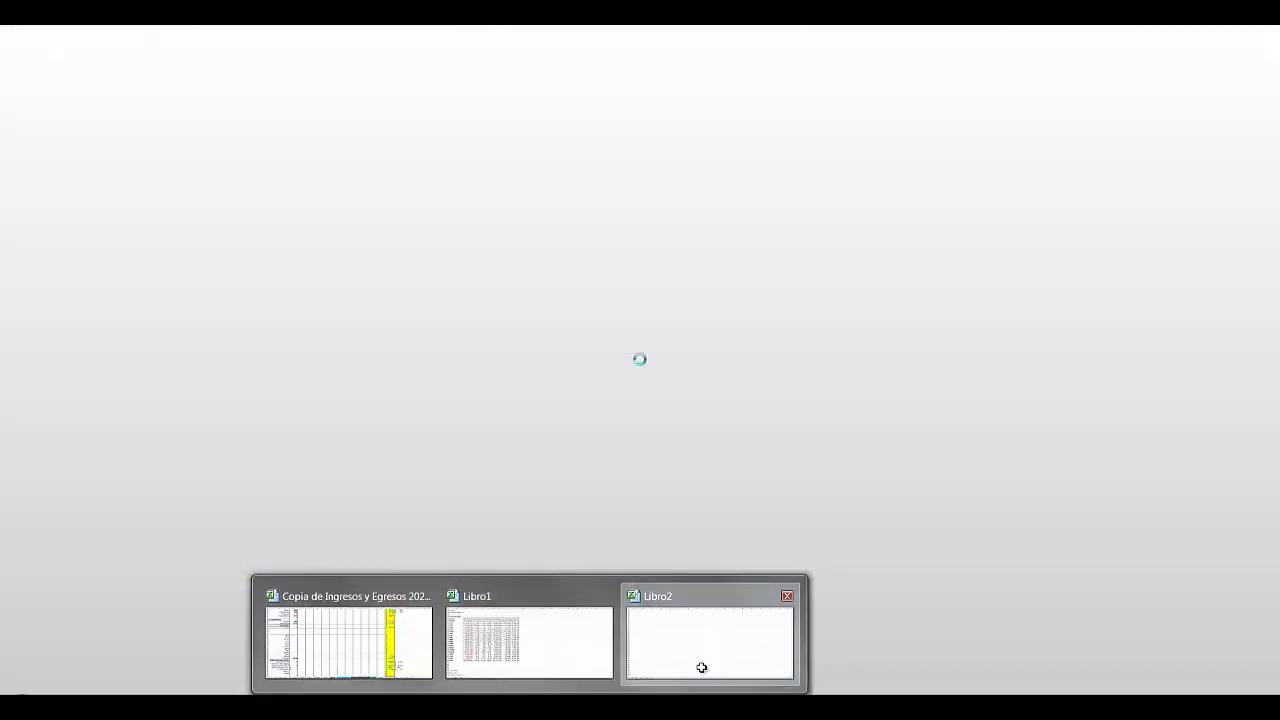
Step: In Libro2, start a web query and load the pasted Panel Líder address
{"action": "left_click", "coordinate": [700, 666]}
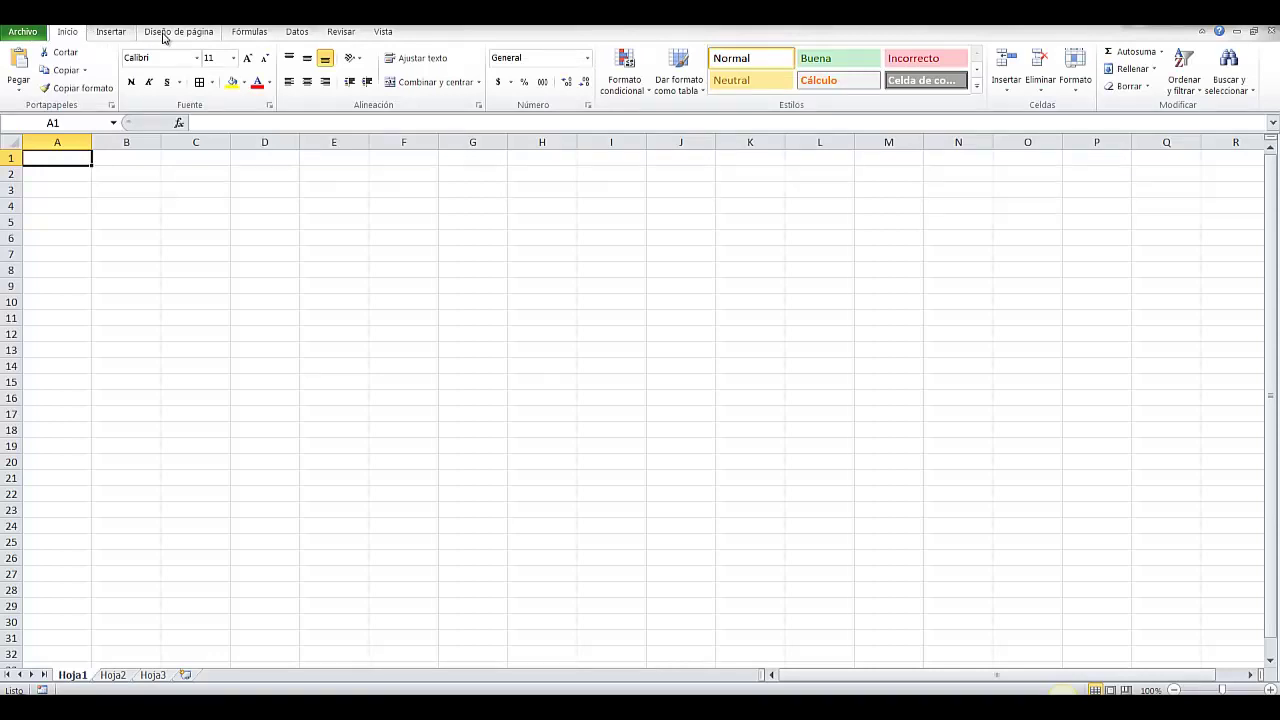
{"action": "left_click", "coordinate": [297, 32]}
{"action": "left_click", "coordinate": [51, 62]}
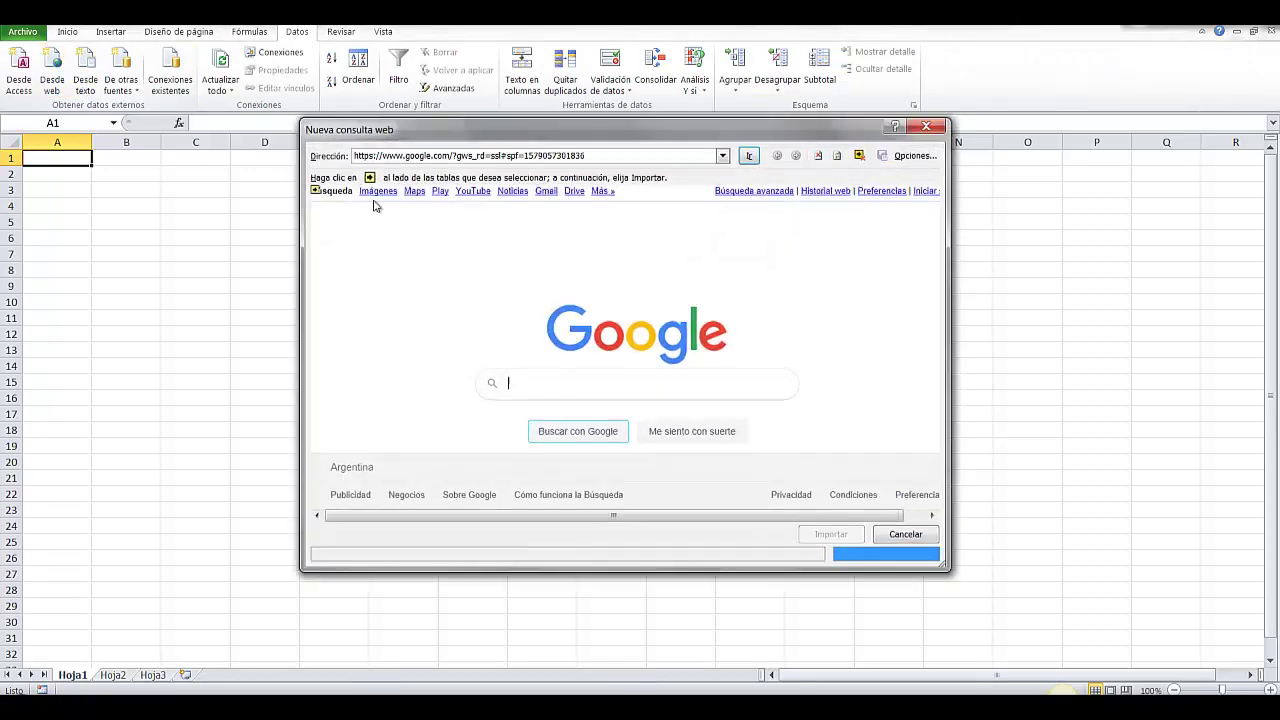
{"action": "left_click", "coordinate": [617, 159]}
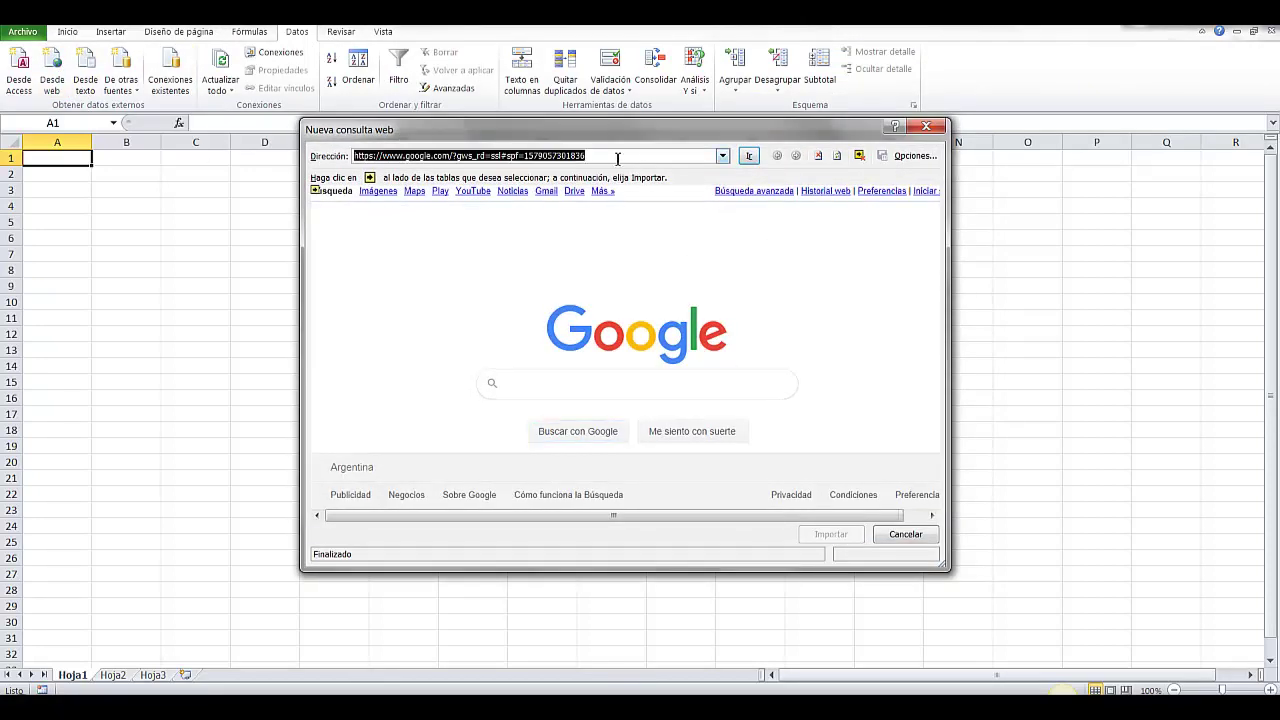
{"action": "right_click", "coordinate": [548, 160]}
{"action": "left_click", "coordinate": [600, 206]}
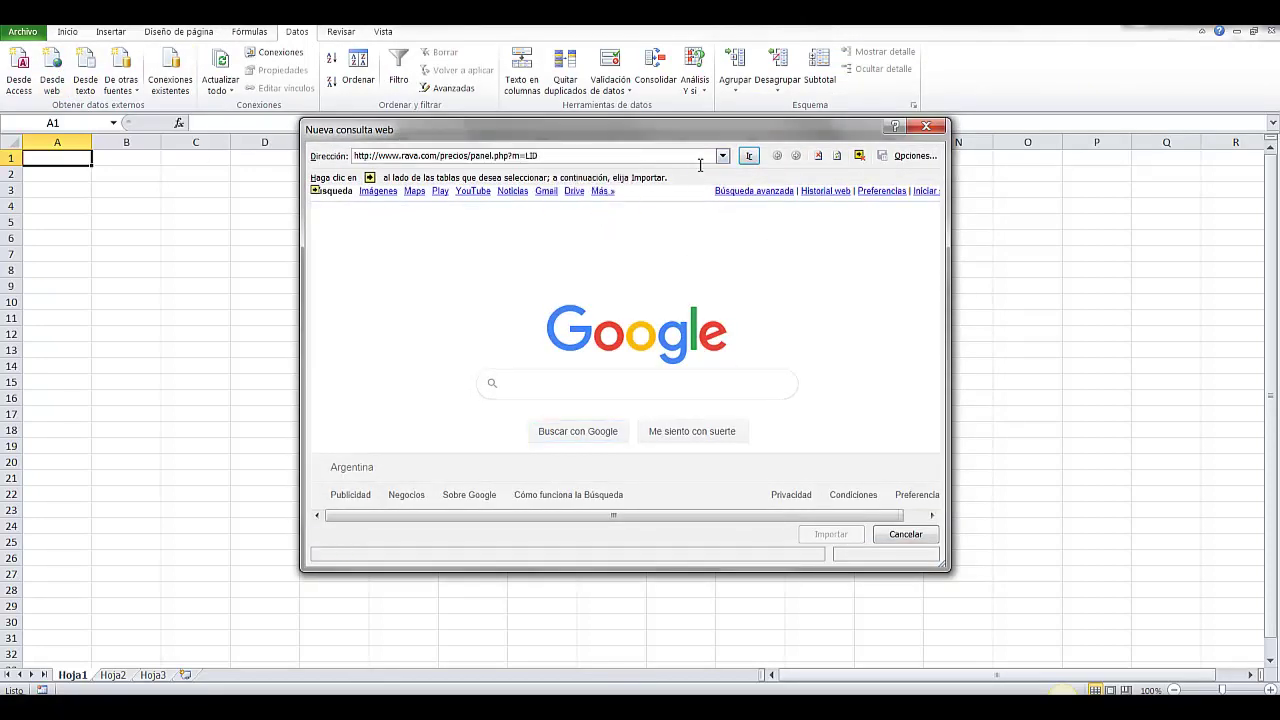
{"action": "left_click", "coordinate": [748, 157]}
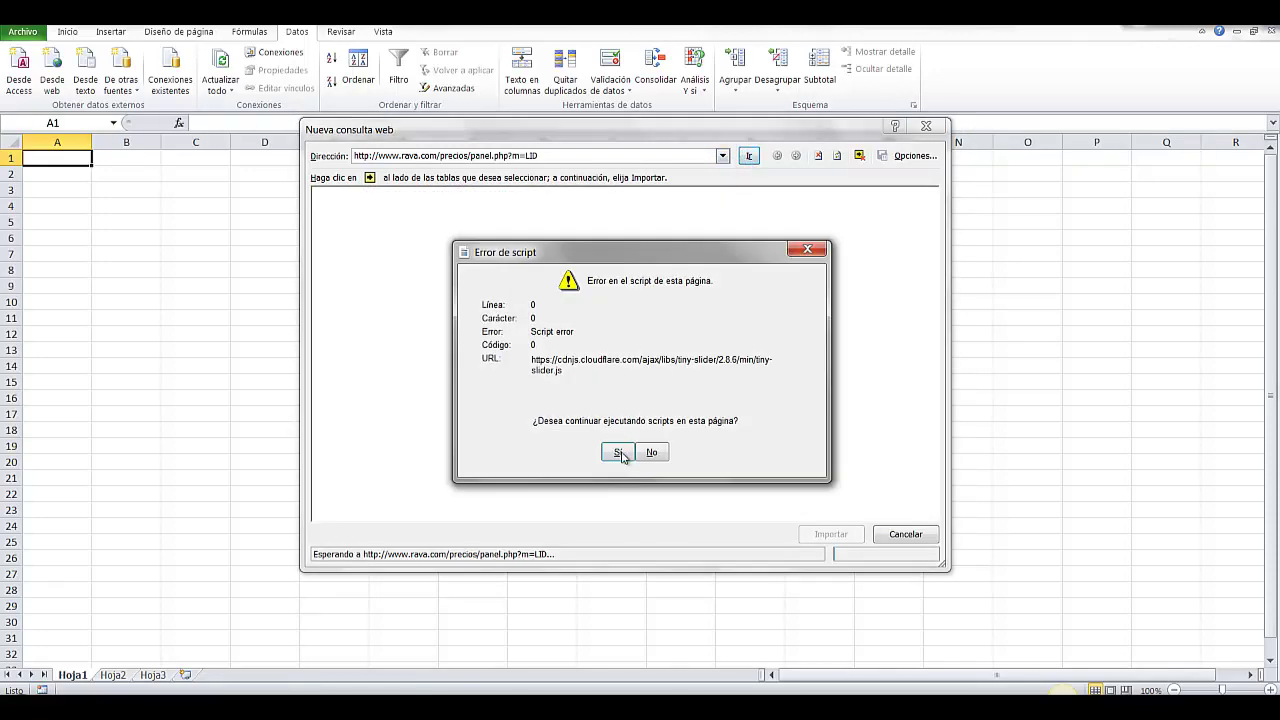
Step: Dismiss the script errors and import the page's data at cell $A$1
{"action": "left_click", "coordinate": [619, 455]}
{"action": "left_click", "coordinate": [619, 451]}
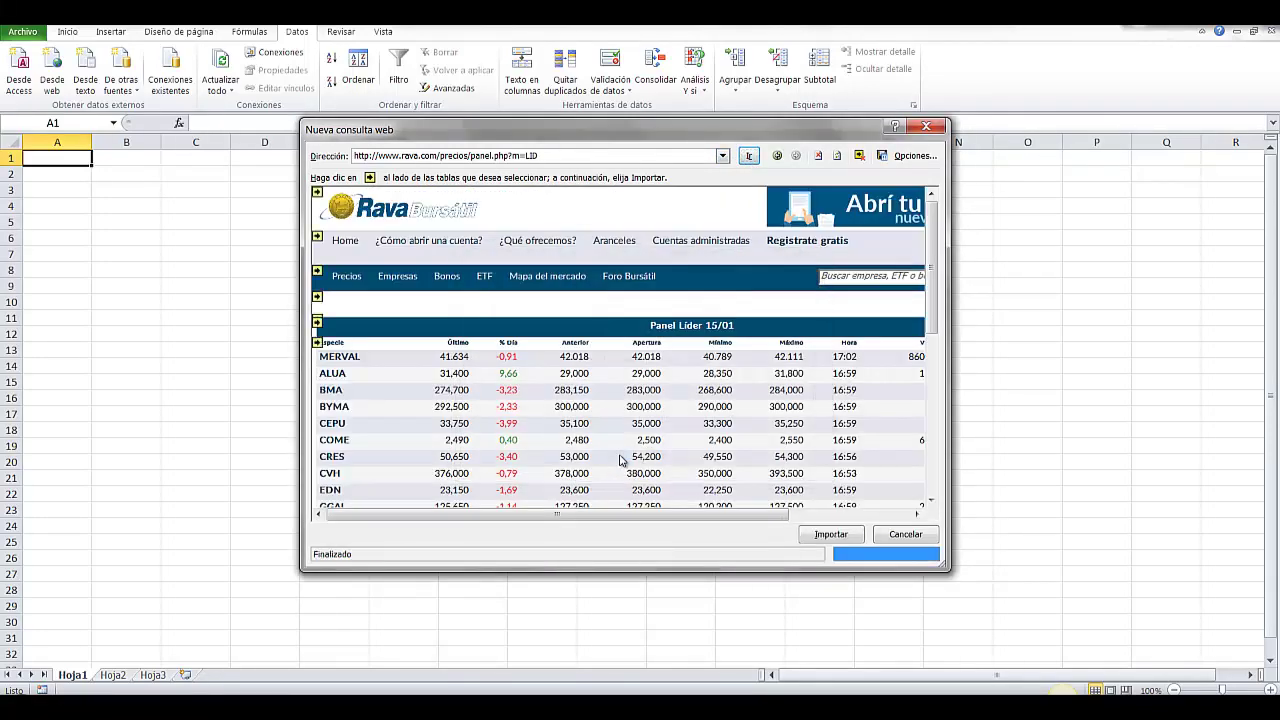
{"action": "left_click", "coordinate": [834, 535]}
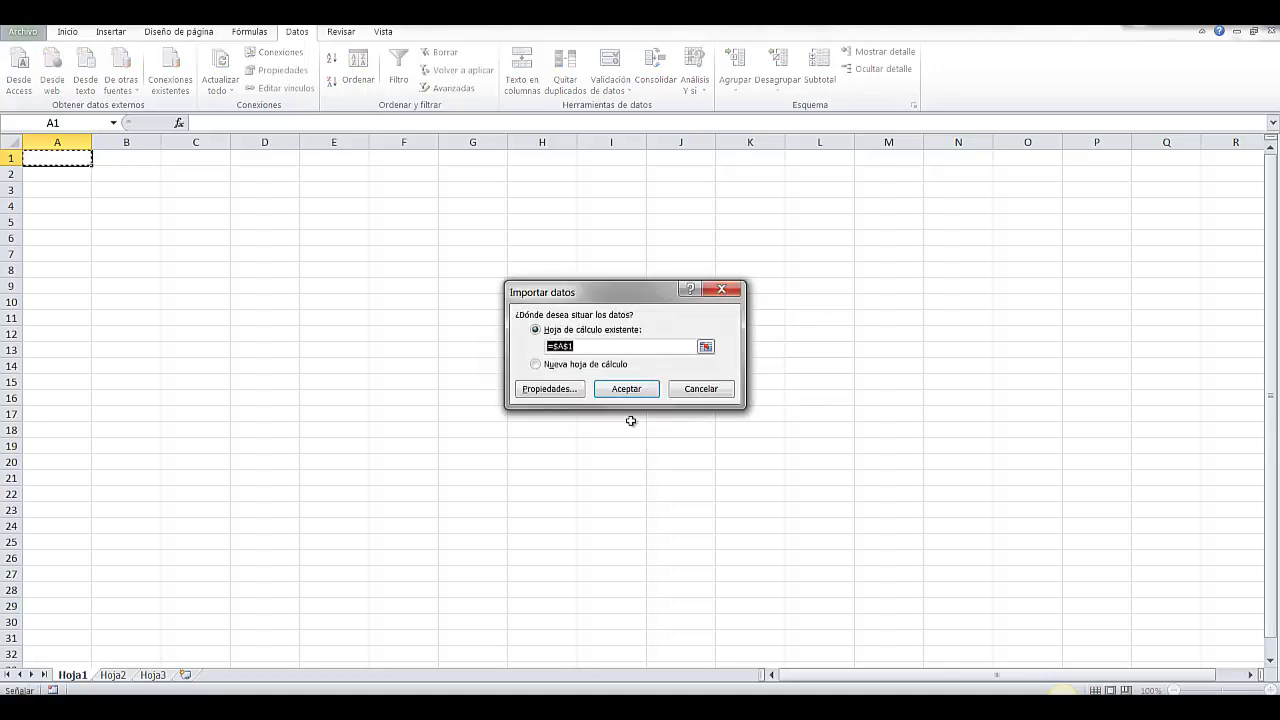
{"action": "left_click", "coordinate": [612, 392]}
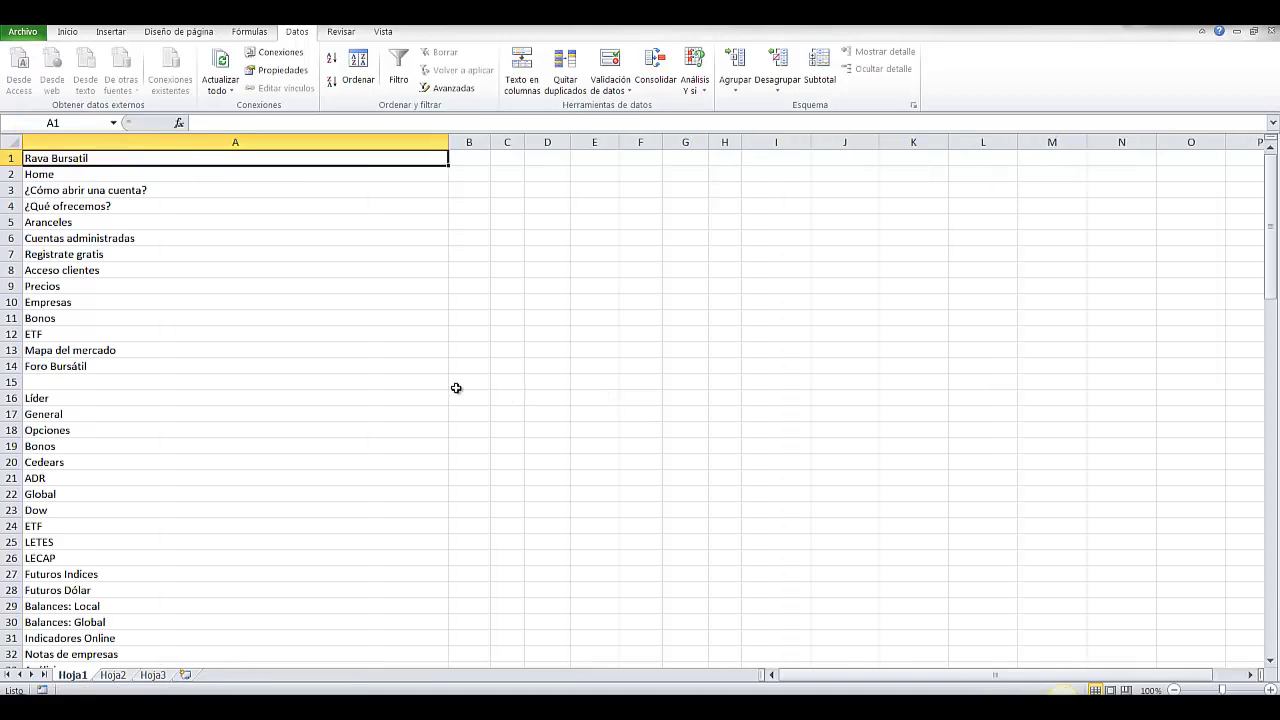
Step: Hide the row above the Panel Líder title and the navigation rows up to row 37
{"action": "scroll", "coordinate": [423, 367], "scroll_direction": "down", "scroll_amount": 3}
{"action": "scroll", "coordinate": [423, 367], "scroll_direction": "down", "scroll_amount": 7}
{"action": "scroll", "coordinate": [423, 367], "scroll_direction": "down", "scroll_amount": 4}
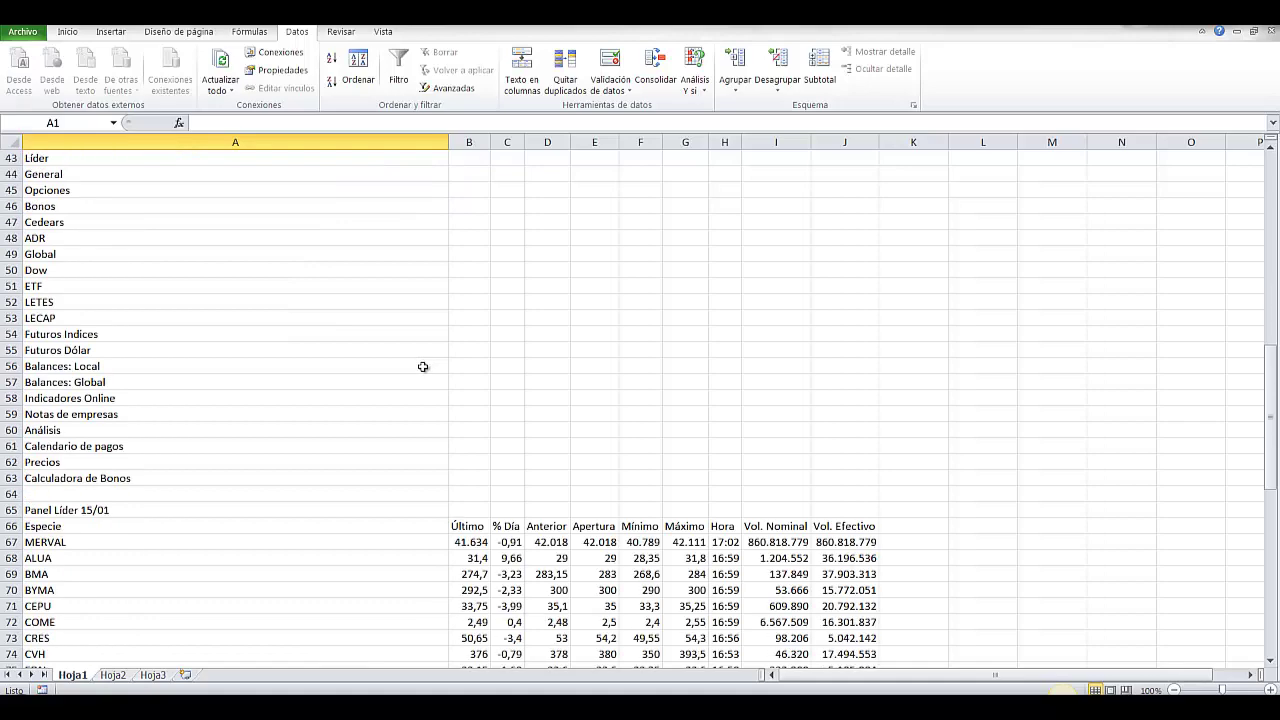
{"action": "scroll", "coordinate": [423, 367], "scroll_direction": "down", "scroll_amount": 3}
{"action": "mouse_move", "coordinate": [16, 342]}
{"action": "left_mouse_down"}
{"action": "mouse_move", "coordinate": [24, 315]}
{"action": "mouse_move", "coordinate": [24, 327]}
{"action": "left_mouse_up"}
{"action": "scroll", "coordinate": [319, 431], "scroll_direction": "up", "scroll_amount": 2}
{"action": "scroll", "coordinate": [319, 431], "scroll_direction": "up", "scroll_amount": 3}
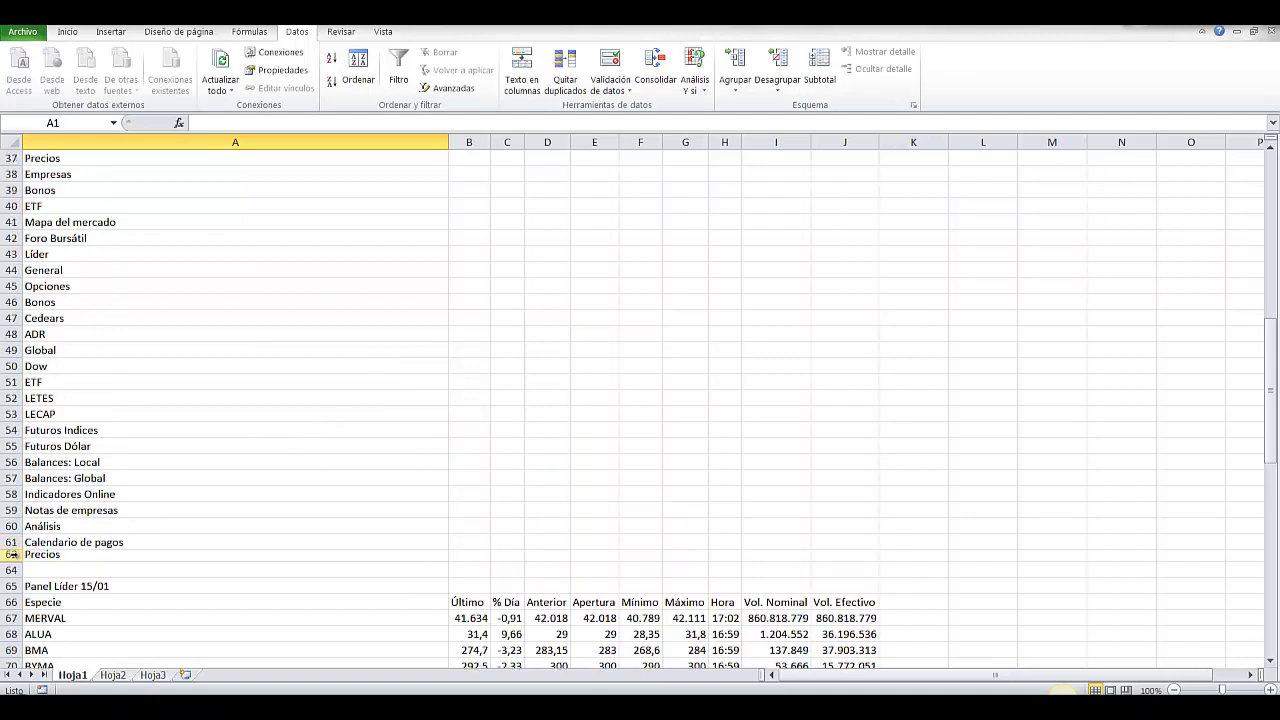
{"action": "left_click", "coordinate": [12, 555]}
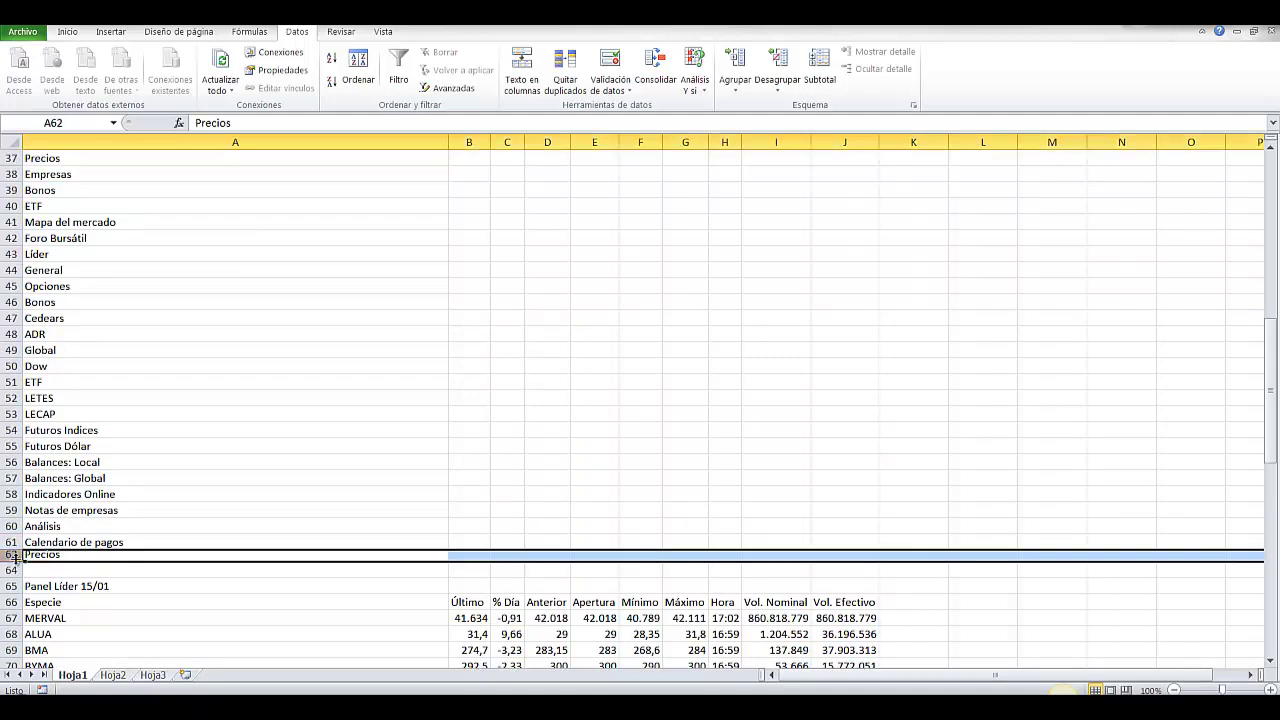
{"action": "left_click_drag", "start_coordinate": [16, 557], "coordinate": [16, 558]}
{"action": "left_click_drag", "start_coordinate": [14, 560], "coordinate": [16, 168]}
Step: Hide the remaining navigation rows between row 1 and the table
{"action": "scroll", "coordinate": [139, 418], "scroll_direction": "up", "scroll_amount": 3}
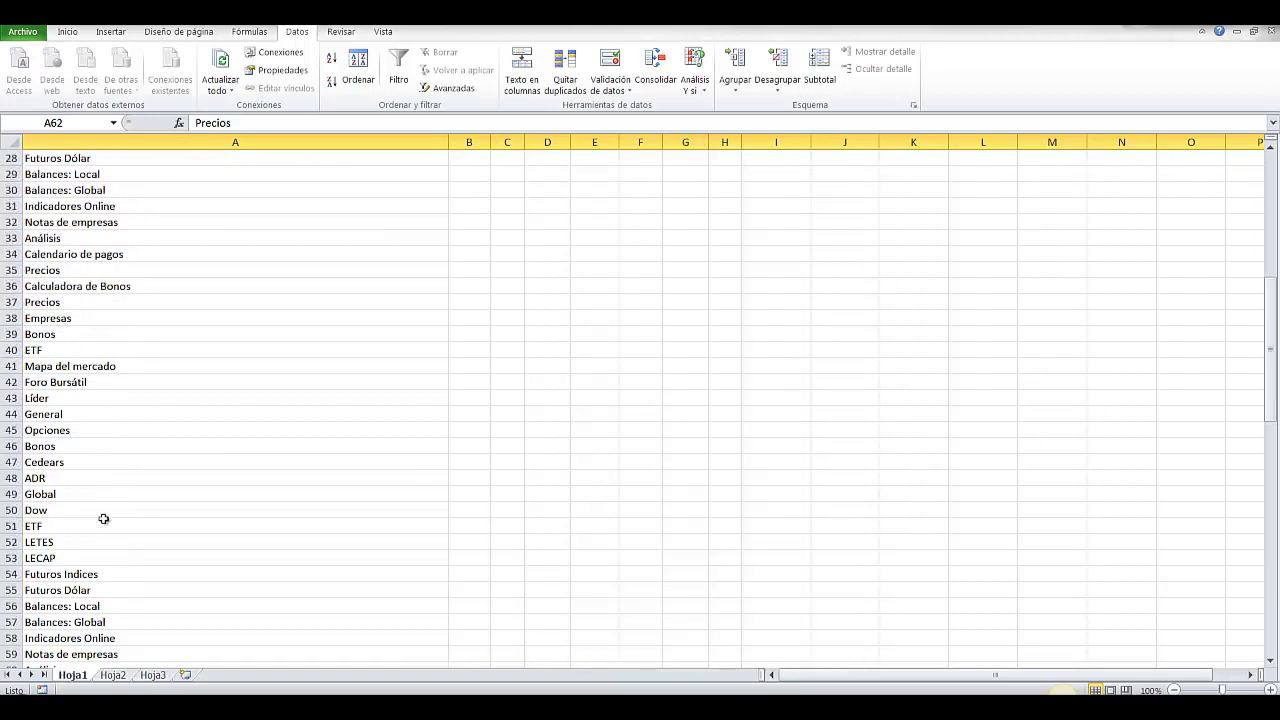
{"action": "scroll", "coordinate": [103, 518], "scroll_direction": "down", "scroll_amount": 2}
{"action": "left_click_drag", "start_coordinate": [10, 595], "coordinate": [14, 156]}
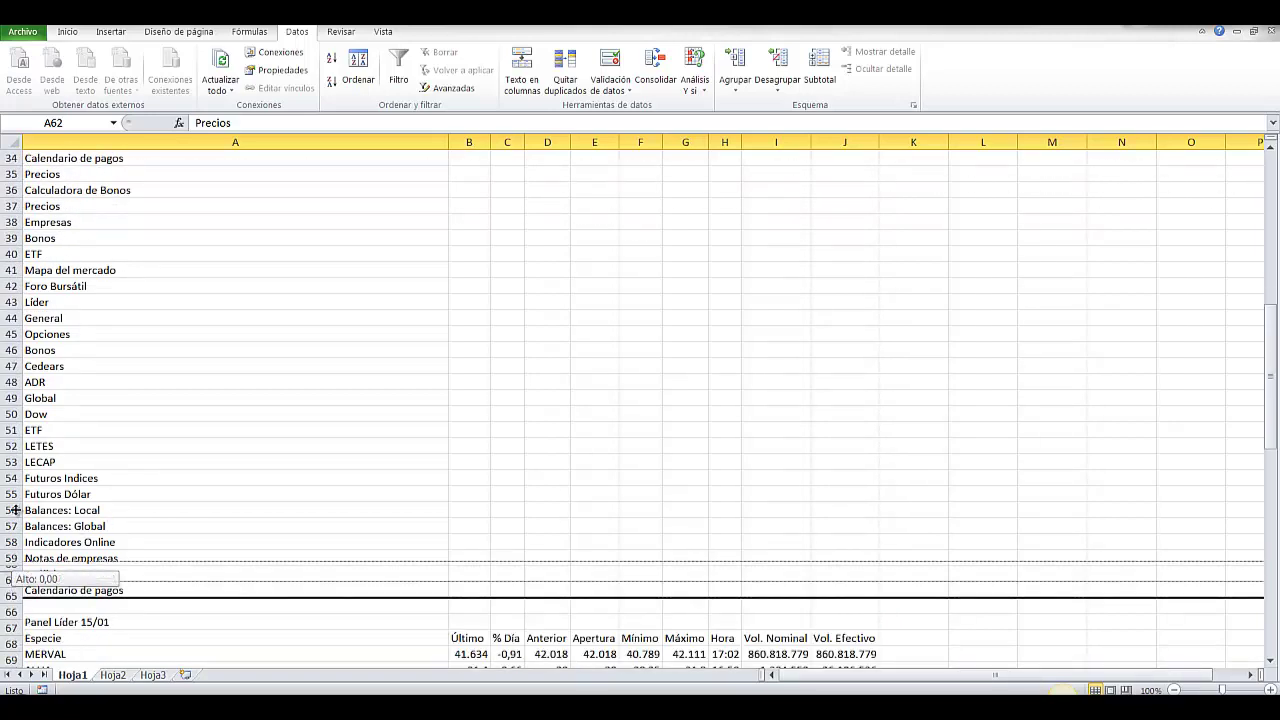
{"action": "scroll", "coordinate": [135, 415], "scroll_direction": "up", "scroll_amount": 2}
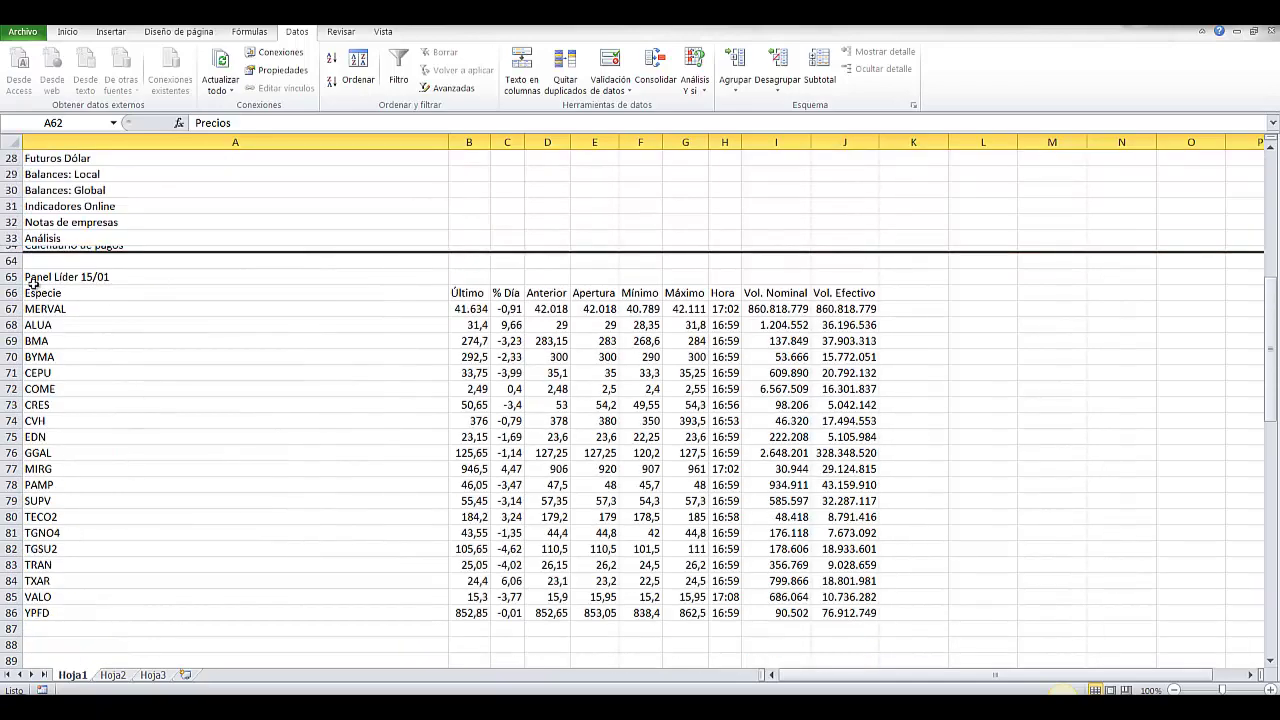
{"action": "left_click_drag", "start_coordinate": [18, 254], "coordinate": [15, 162]}
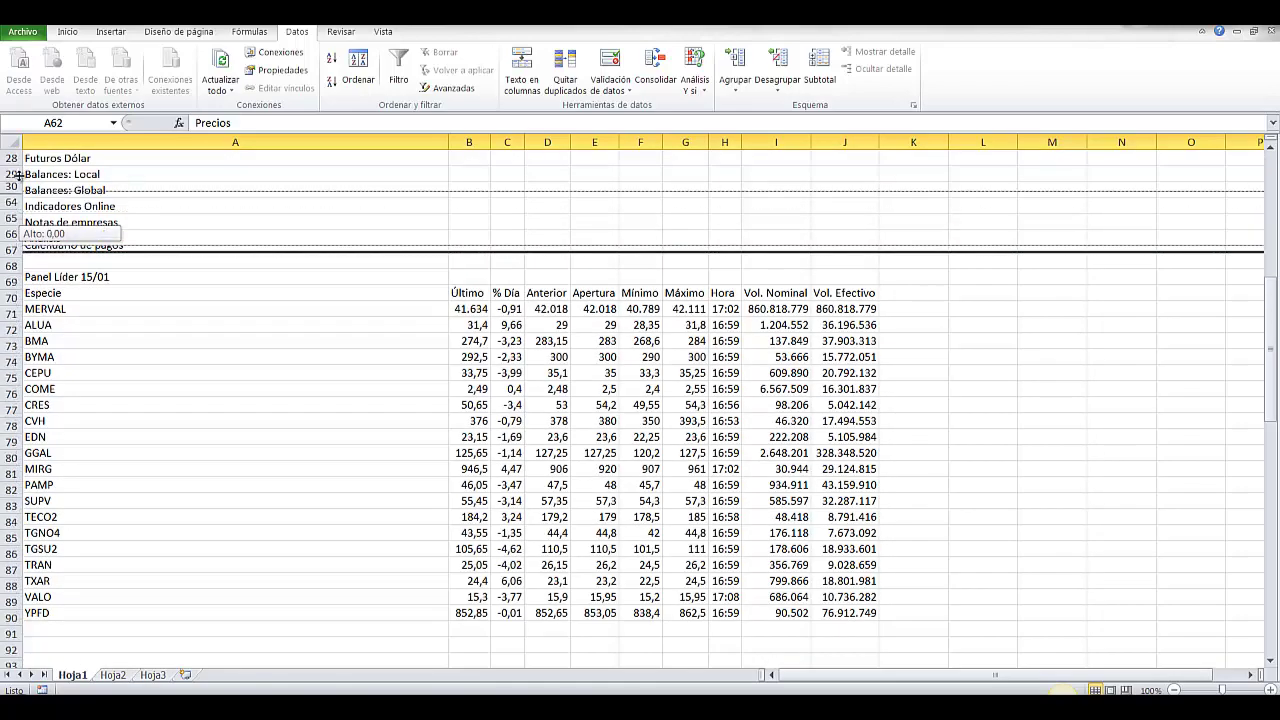
{"action": "scroll", "coordinate": [235, 477], "scroll_direction": "up", "scroll_amount": 3}
{"action": "scroll", "coordinate": [235, 477], "scroll_direction": "up", "scroll_amount": 4}
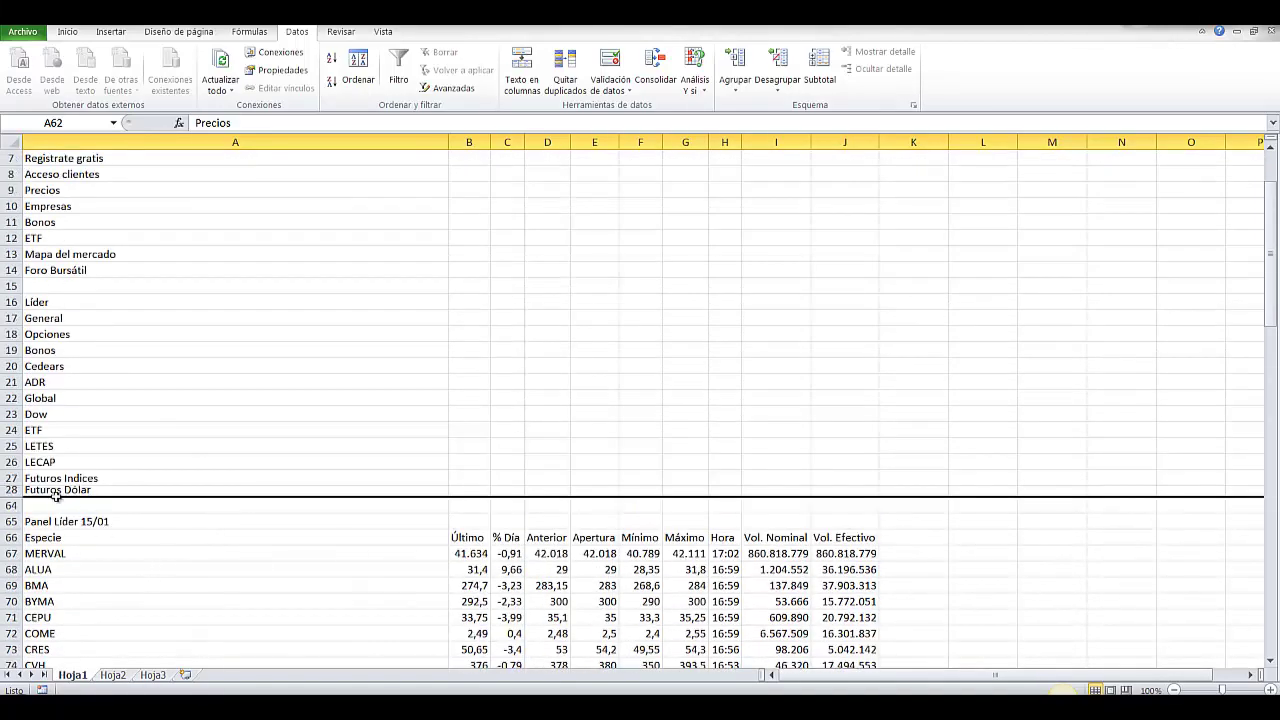
{"action": "left_click_drag", "start_coordinate": [14, 503], "coordinate": [24, 166]}
{"action": "scroll", "coordinate": [121, 395], "scroll_direction": "up", "scroll_amount": 2}
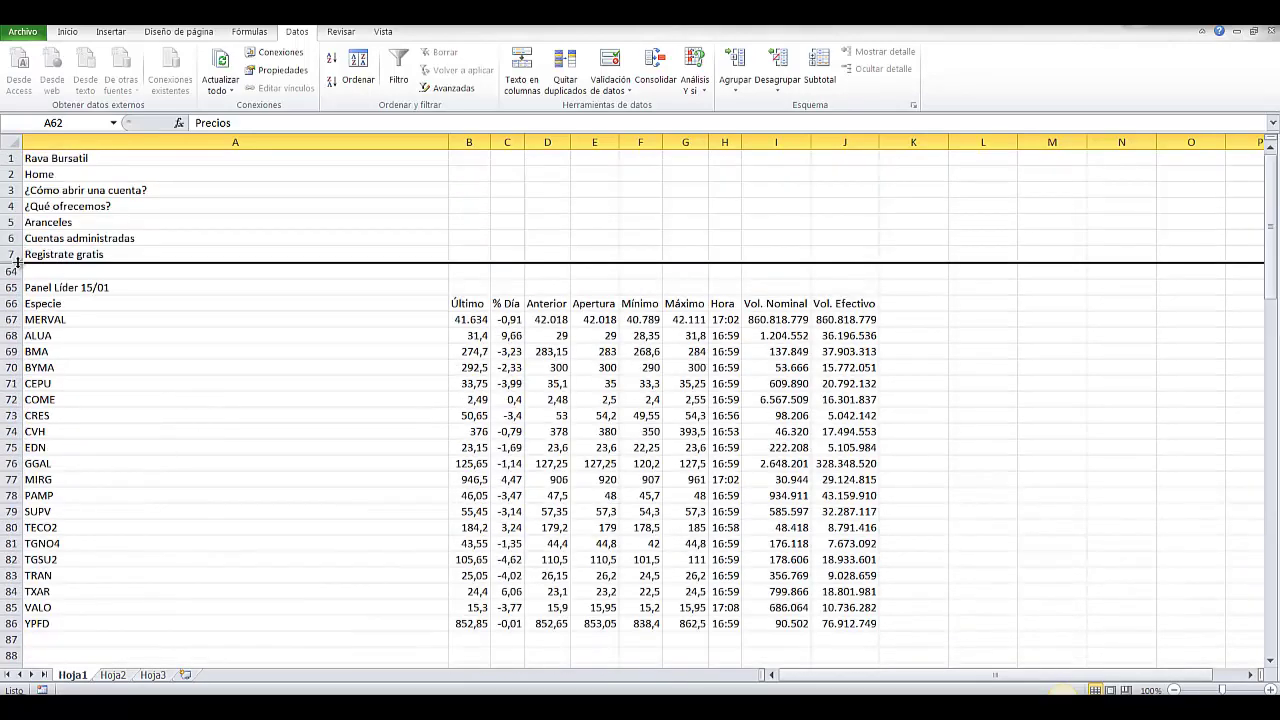
{"action": "left_click_drag", "start_coordinate": [17, 262], "coordinate": [24, 164]}
{"action": "left_click", "coordinate": [128, 295]}
Step: Hide the footer rows below the Panel Líder table
{"action": "scroll", "coordinate": [190, 412], "scroll_direction": "down", "scroll_amount": 1}
{"action": "scroll", "coordinate": [195, 425], "scroll_direction": "down", "scroll_amount": 3}
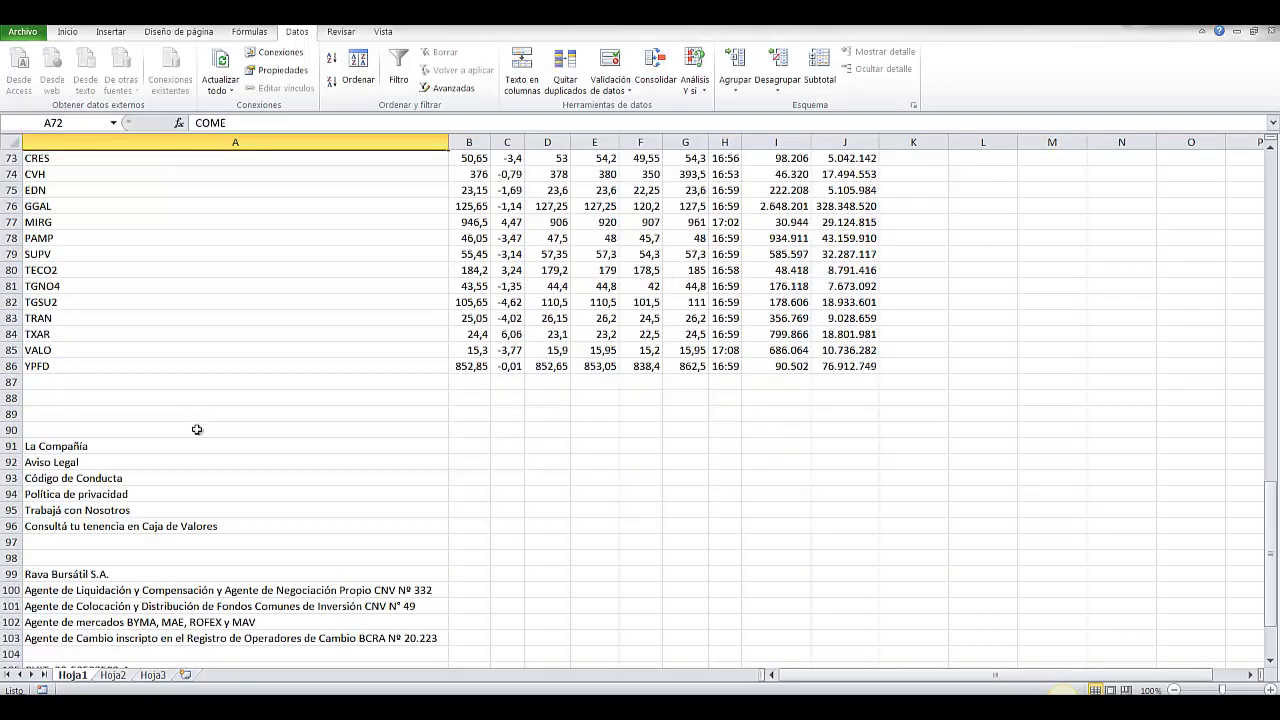
{"action": "scroll", "coordinate": [197, 430], "scroll_direction": "down", "scroll_amount": 2}
{"action": "scroll", "coordinate": [197, 433], "scroll_direction": "down", "scroll_amount": 1}
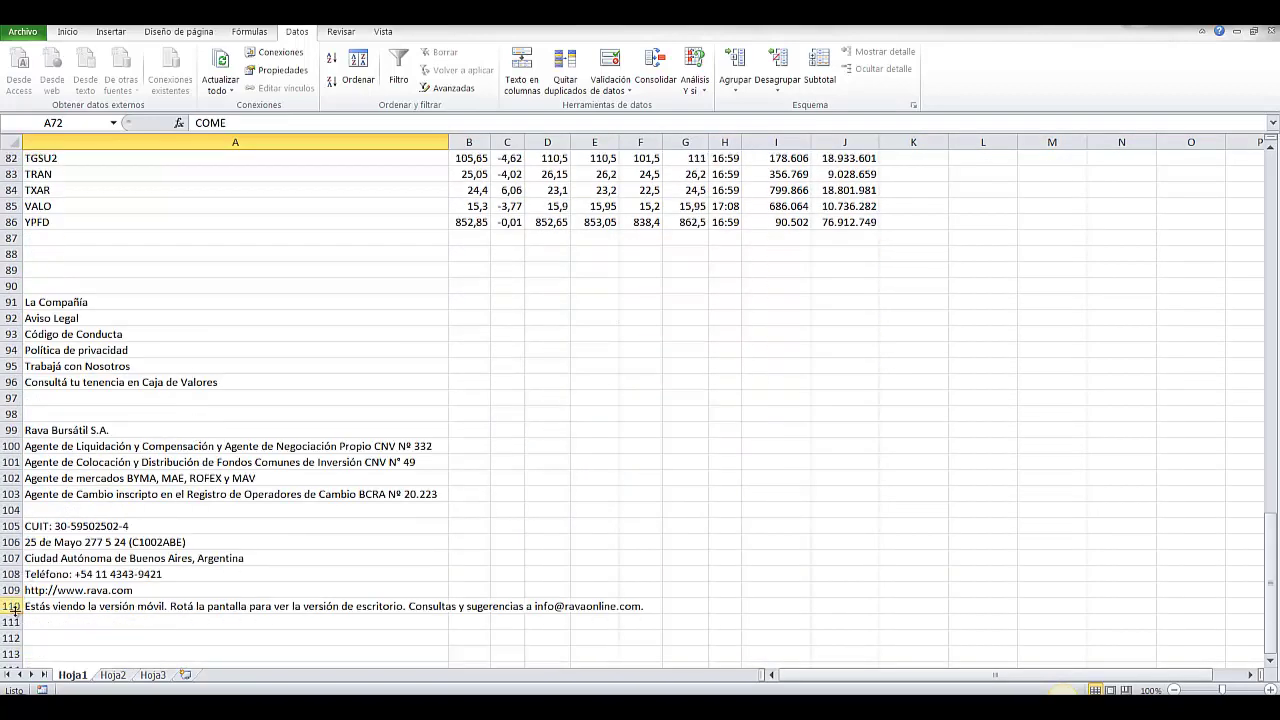
{"action": "left_click_drag", "start_coordinate": [15, 609], "coordinate": [22, 244]}
Step: Narrow column A to fit the ticker symbols
{"action": "scroll", "coordinate": [291, 480], "scroll_direction": "up", "scroll_amount": 1}
{"action": "scroll", "coordinate": [320, 543], "scroll_direction": "up", "scroll_amount": 5}
{"action": "scroll", "coordinate": [137, 409], "scroll_direction": "up", "scroll_amount": 2}
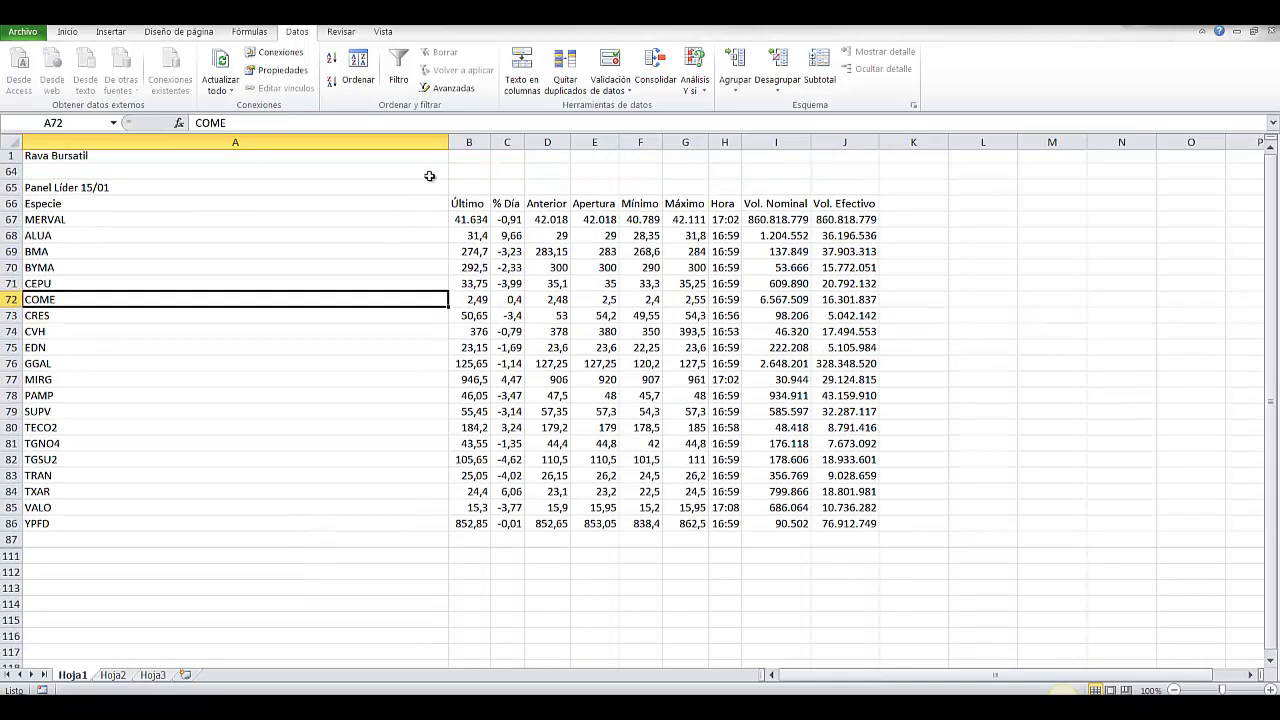
{"action": "left_click_drag", "start_coordinate": [447, 143], "coordinate": [116, 143]}
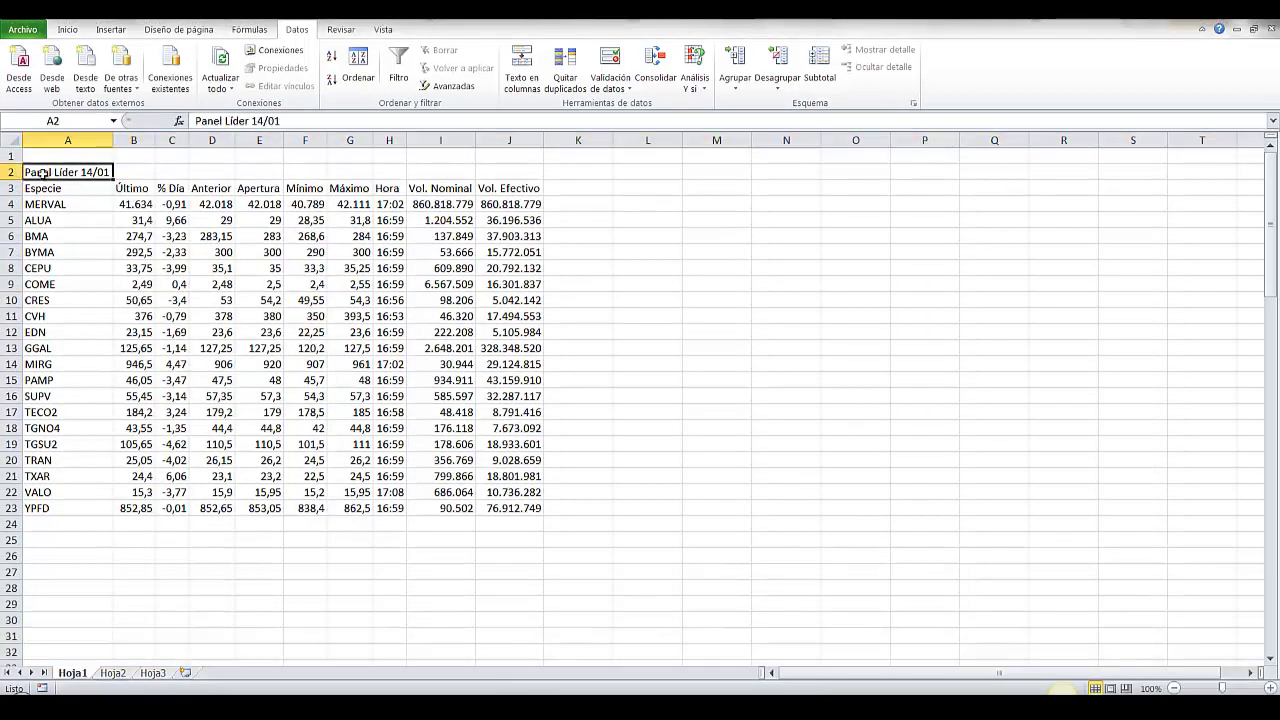
Step: Select the Panel Líder table and refresh its data
{"action": "left_click_drag", "start_coordinate": [44, 174], "coordinate": [509, 508]}
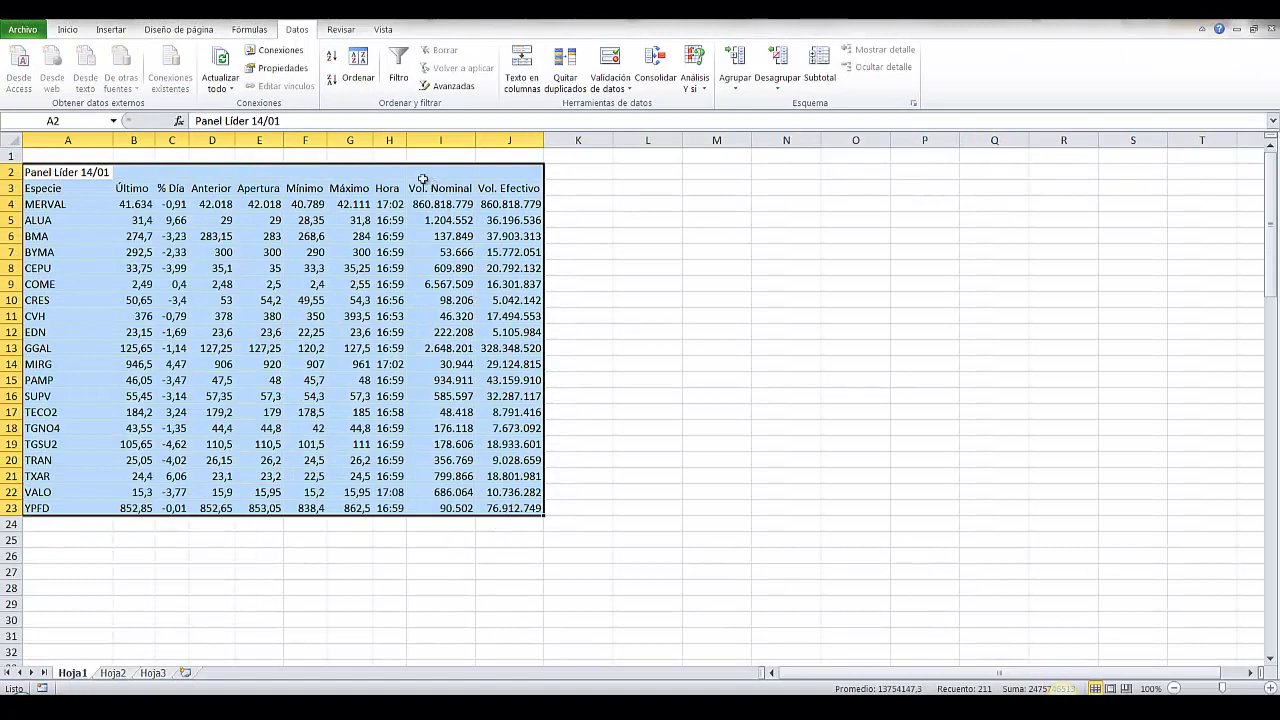
{"action": "left_click", "coordinate": [220, 86]}
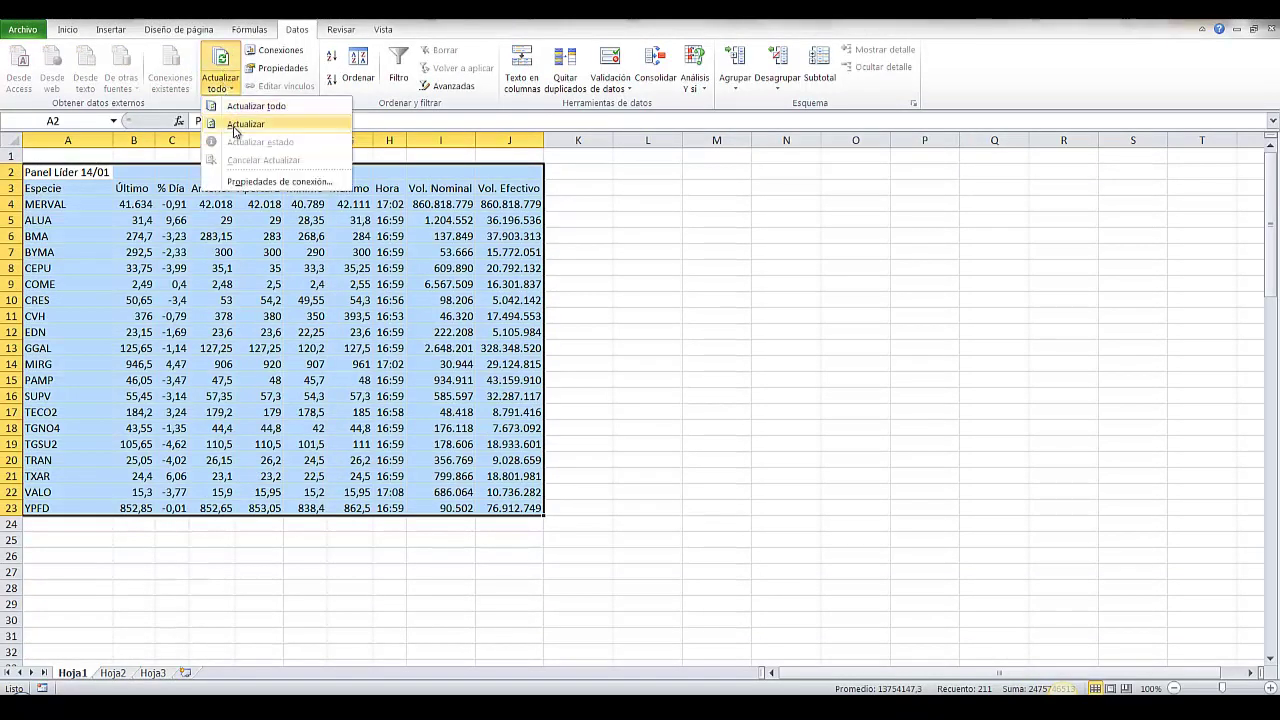
{"action": "left_click", "coordinate": [234, 126]}
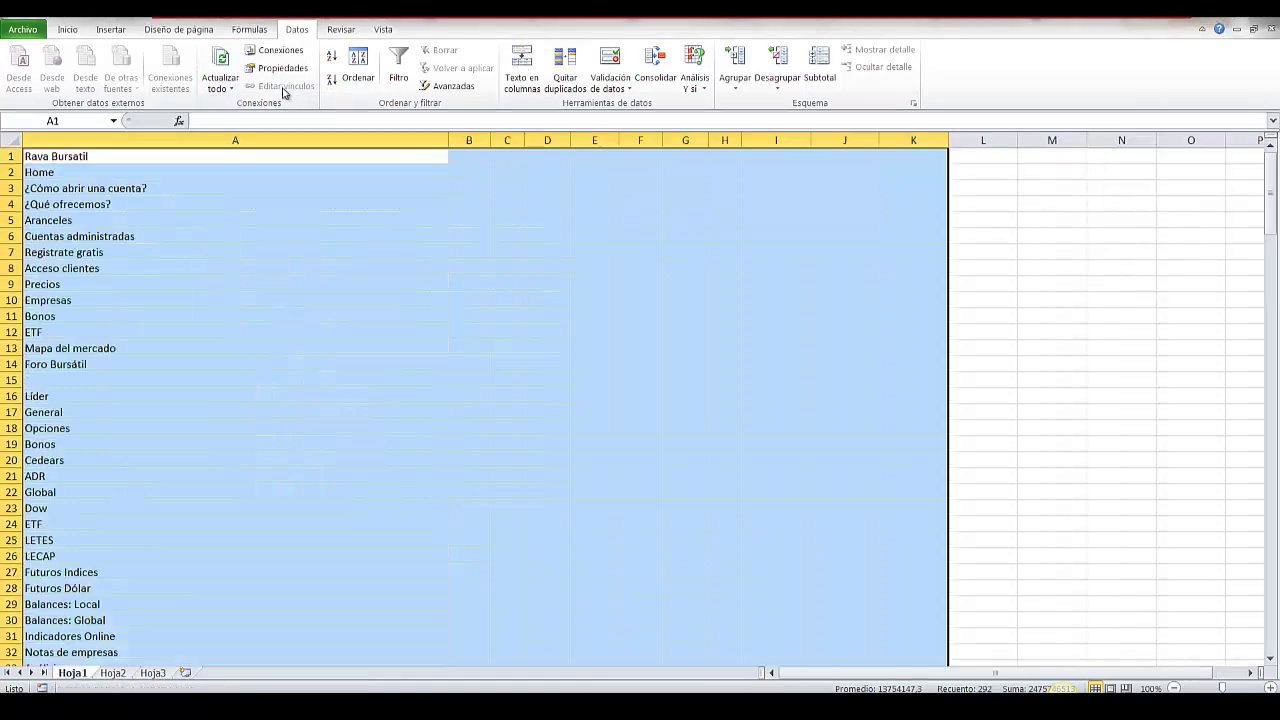
Step: Set the connection to refresh every 15 minutes and whenever the file opens
{"action": "left_click", "coordinate": [218, 88]}
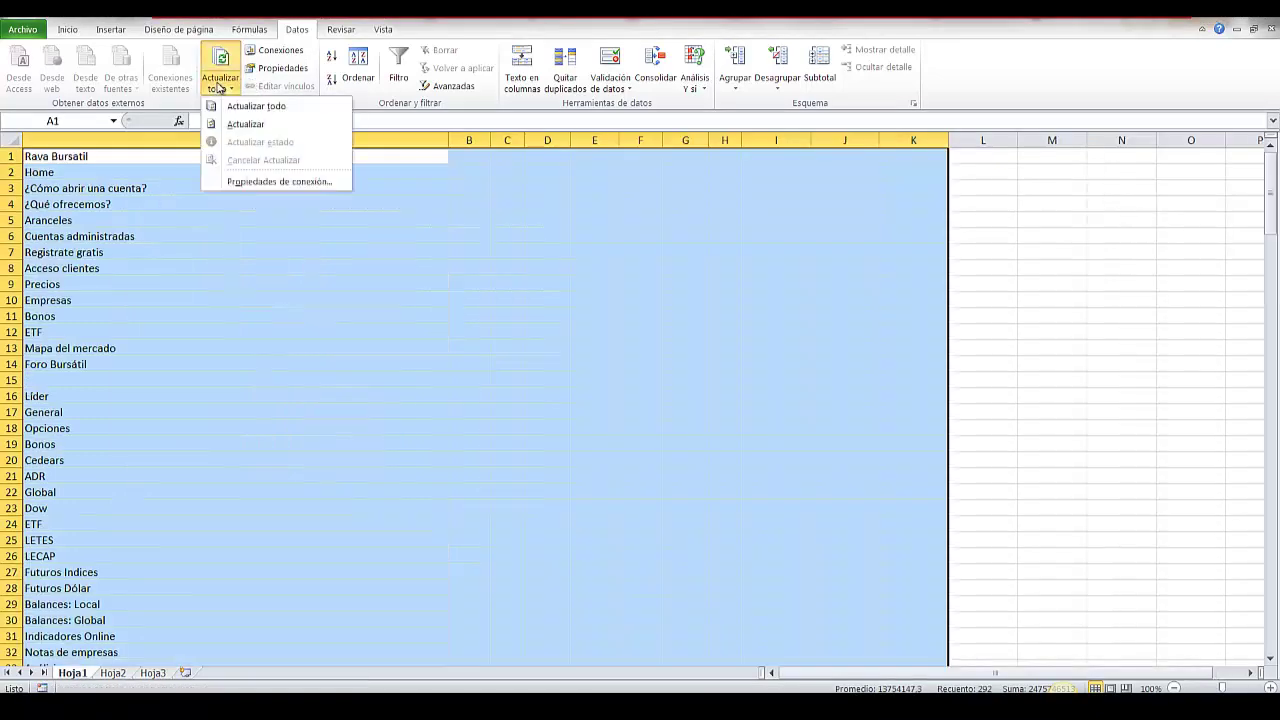
{"action": "left_click", "coordinate": [253, 182]}
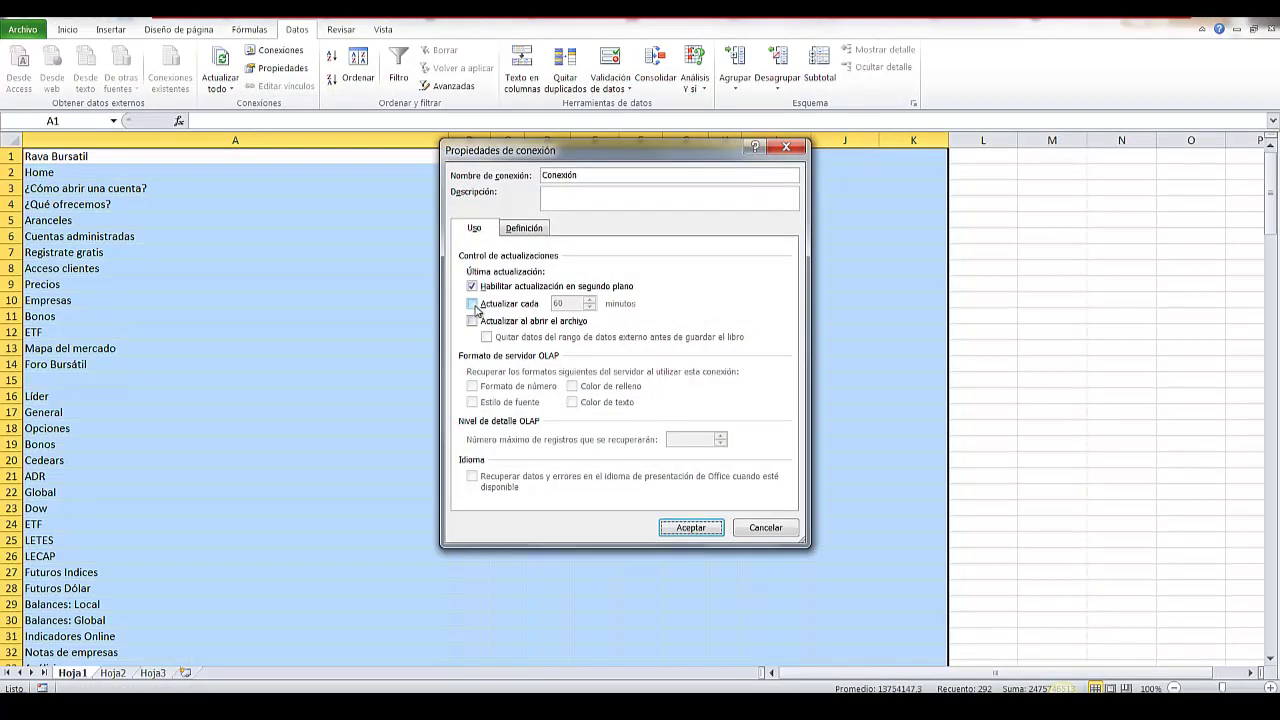
{"action": "left_click", "coordinate": [475, 307]}
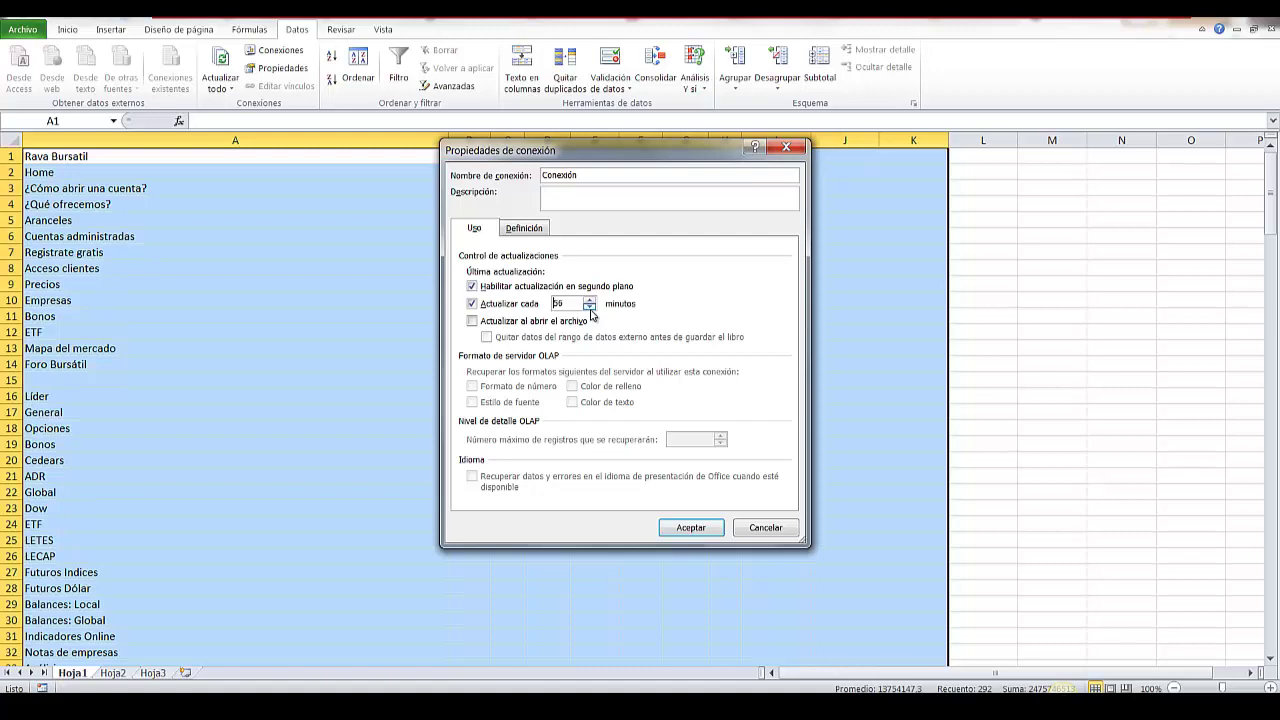
{"action": "left_click_drag", "start_coordinate": [565, 303], "coordinate": [556, 305]}
{"action": "type", "text": "15"}
{"action": "left_click", "coordinate": [473, 321]}
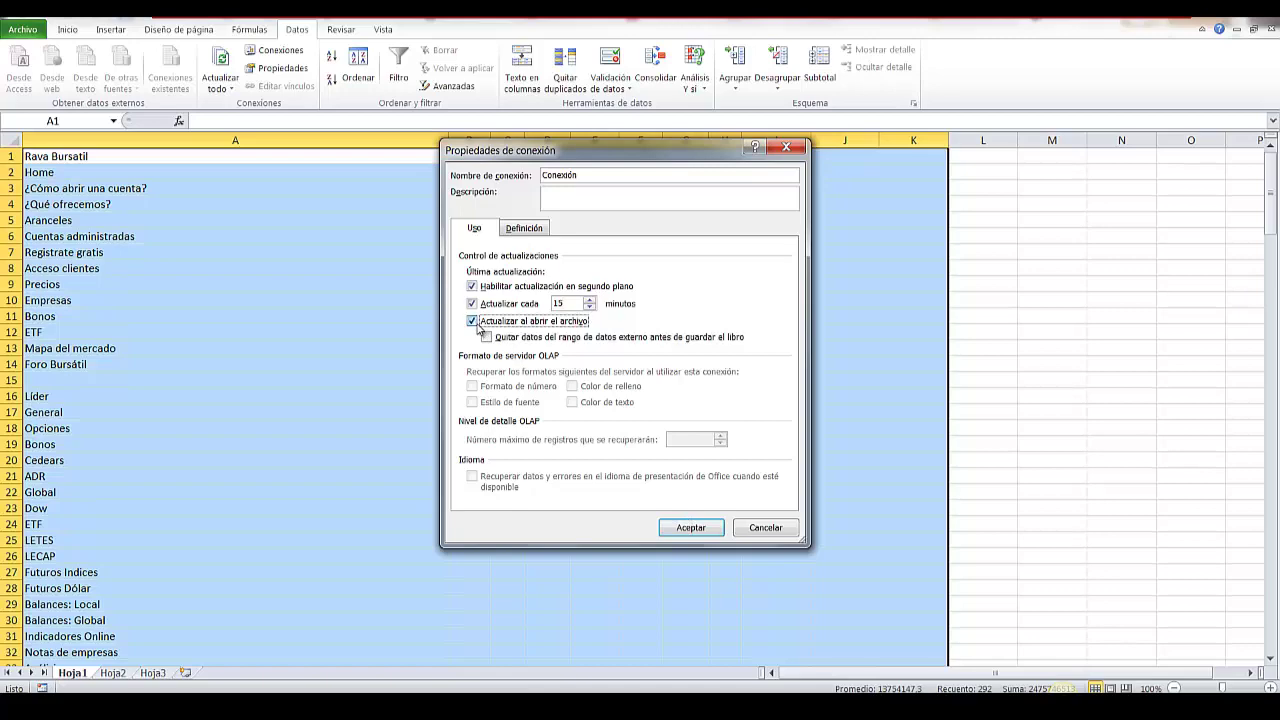
{"action": "left_click", "coordinate": [682, 529]}
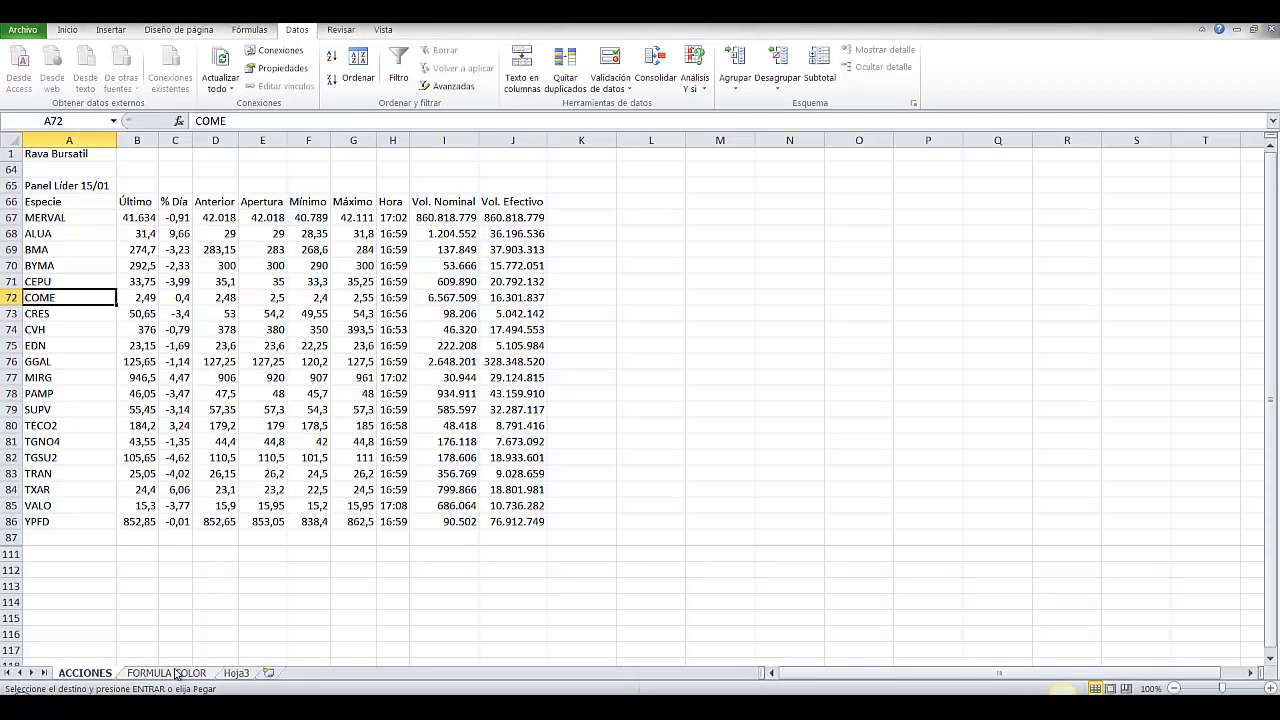
{"action": "left_click", "coordinate": [176, 673]}
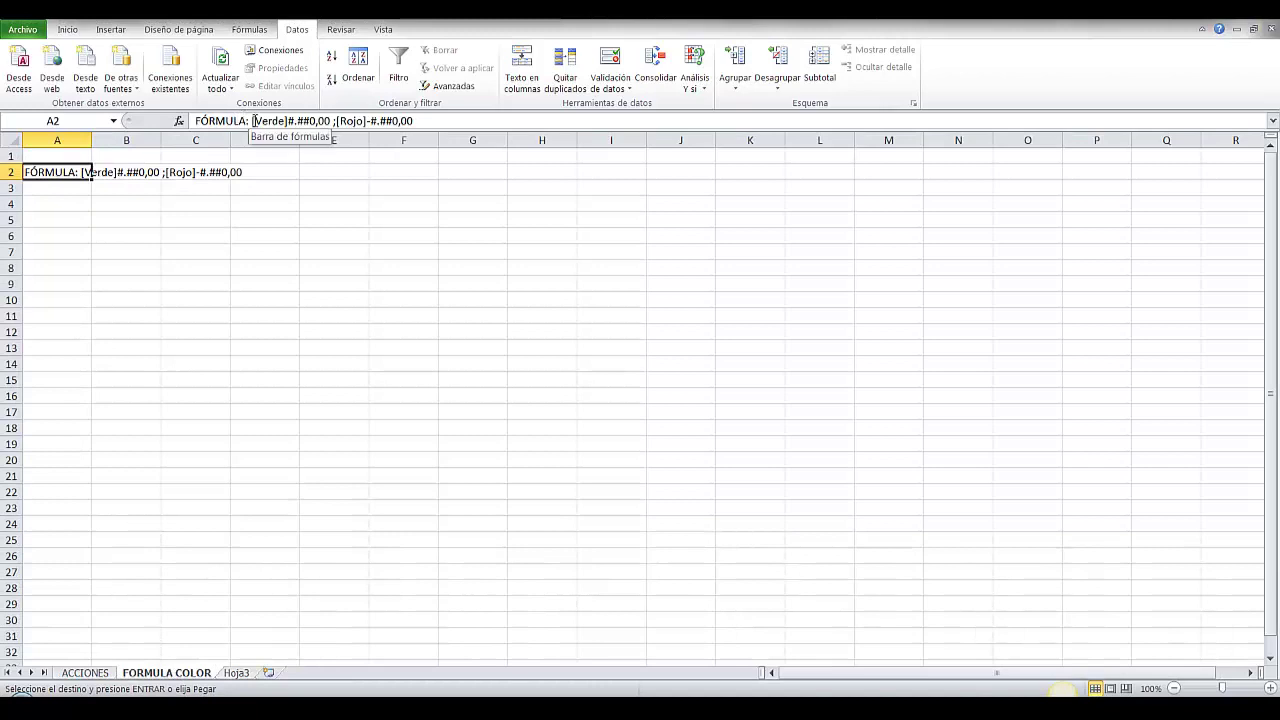
{"action": "left_click_drag", "start_coordinate": [251, 120], "coordinate": [415, 120]}
{"action": "right_click", "coordinate": [415, 120]}
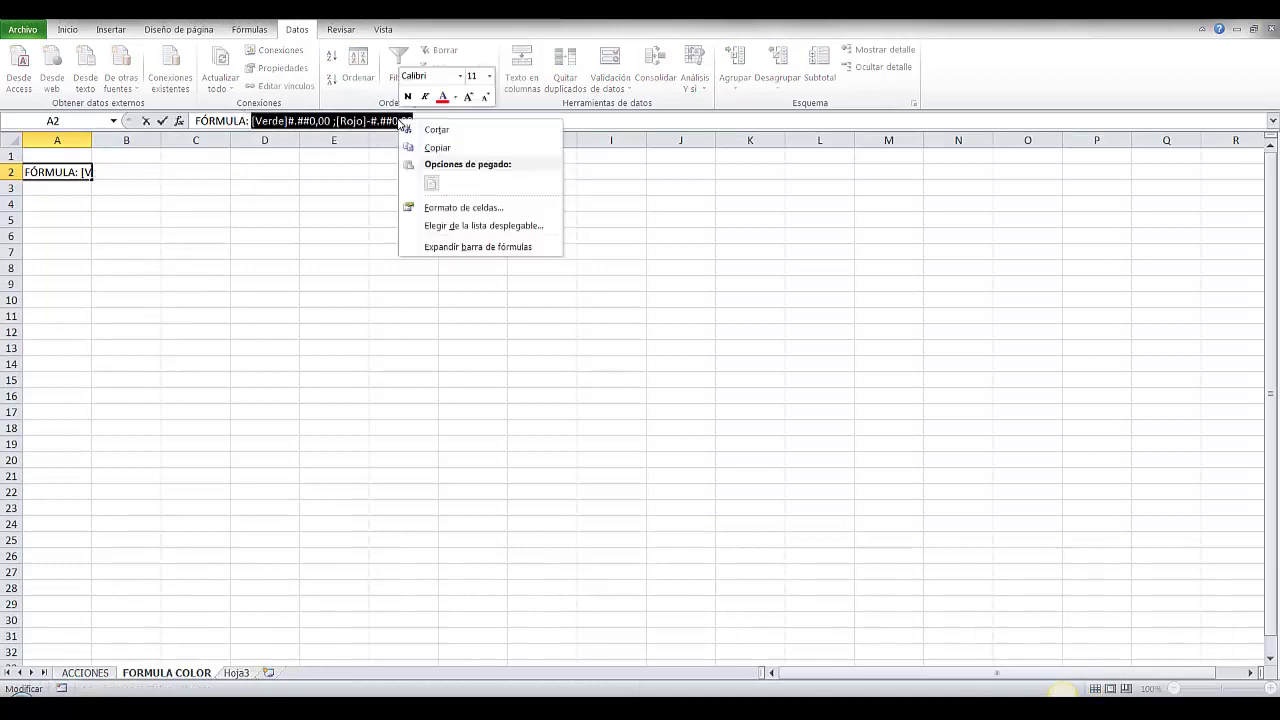
{"action": "left_click", "coordinate": [448, 143]}
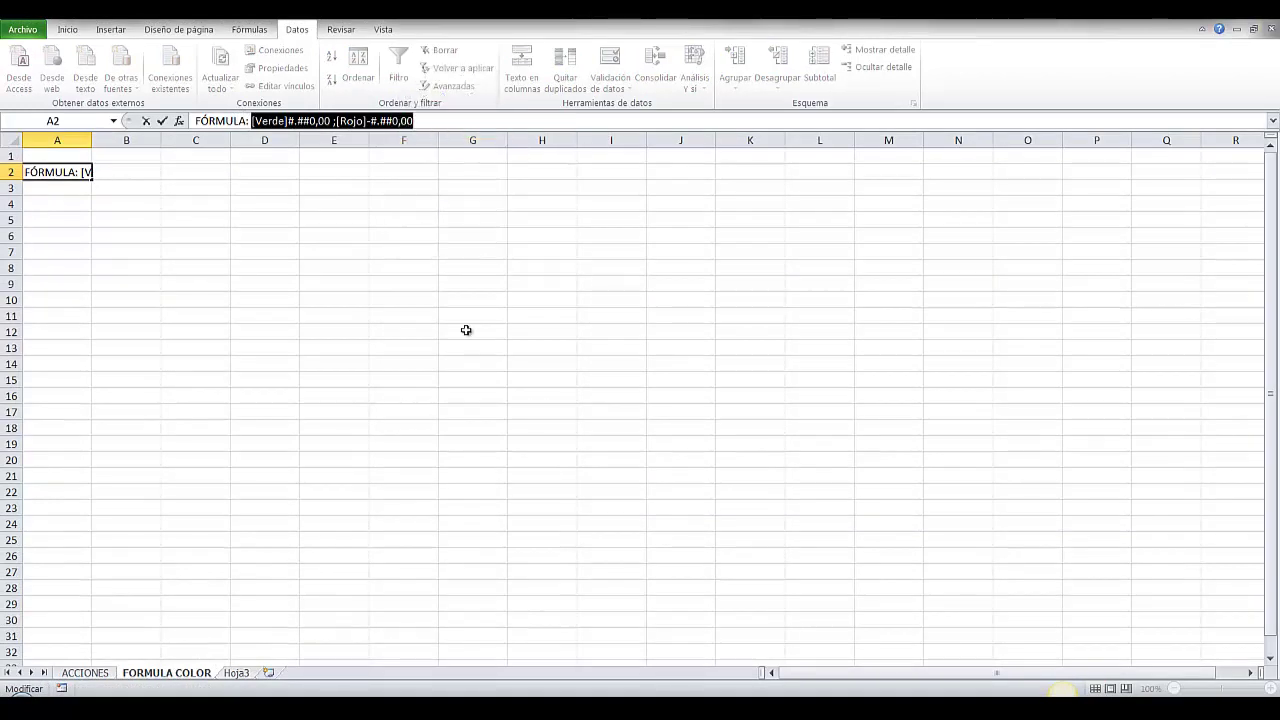
{"action": "left_click", "coordinate": [100, 678]}
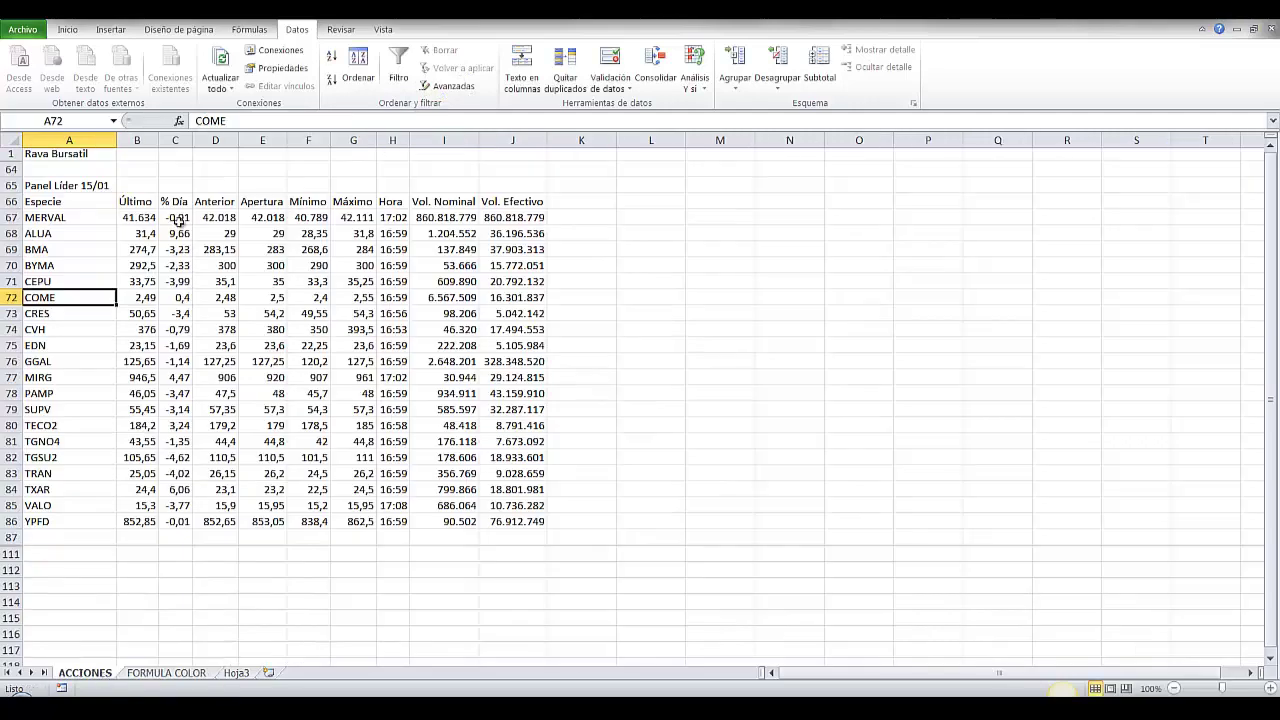
Step: Apply the custom format [Verde]#.##0,00 ;[Rojo]-#.##0,00 to the % Día values C67:C86
{"action": "left_click_drag", "start_coordinate": [177, 219], "coordinate": [174, 441]}
{"action": "left_click_drag", "start_coordinate": [176, 498], "coordinate": [176, 520]}
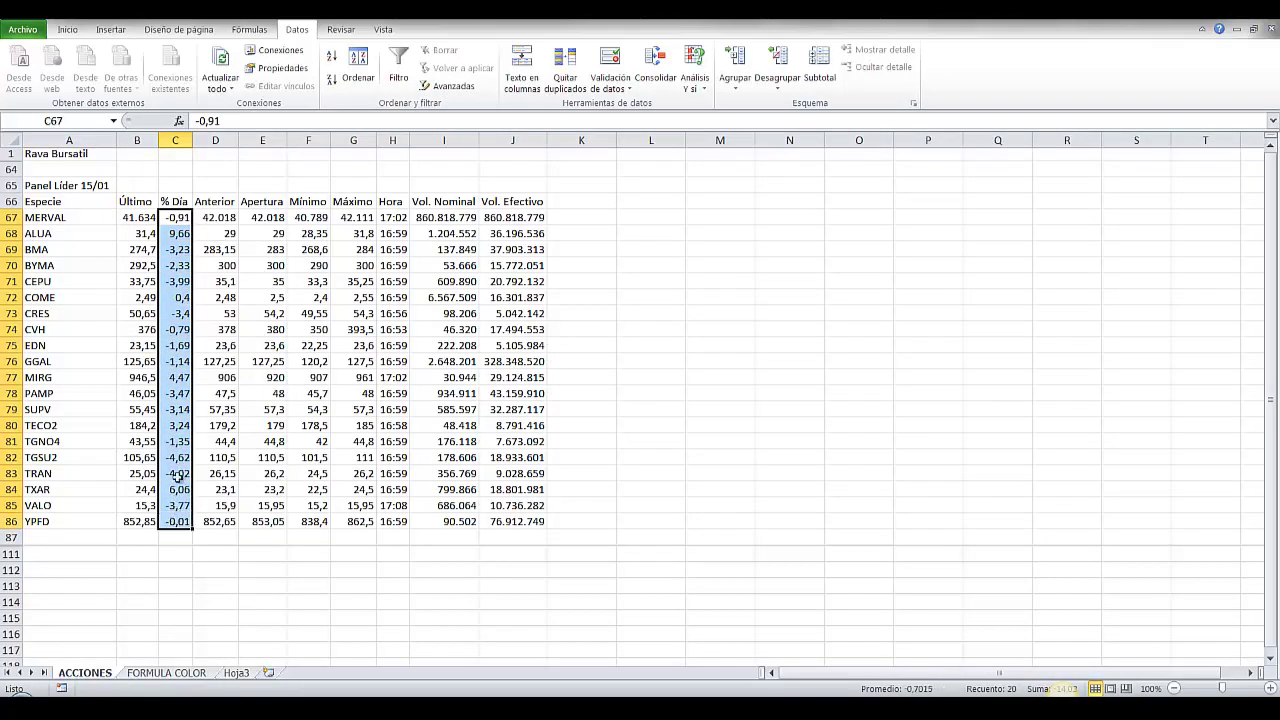
{"action": "right_click", "coordinate": [179, 480]}
{"action": "left_click", "coordinate": [238, 393]}
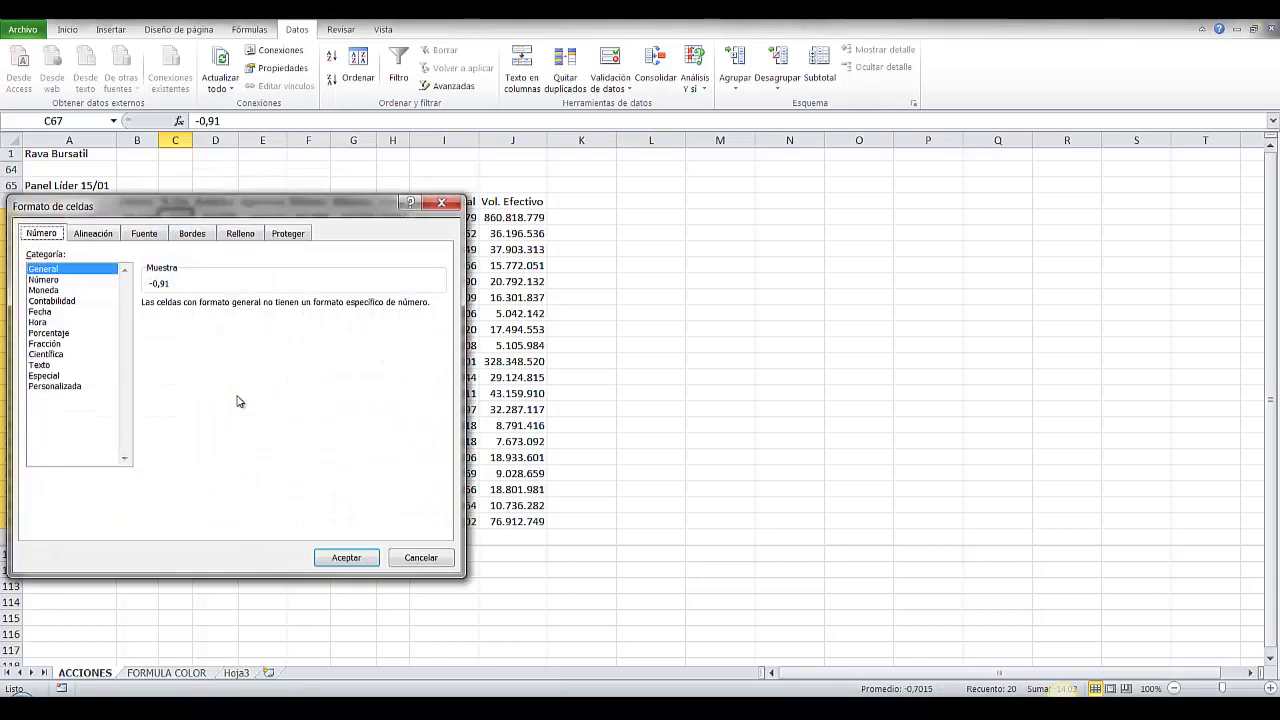
{"action": "left_click", "coordinate": [85, 388]}
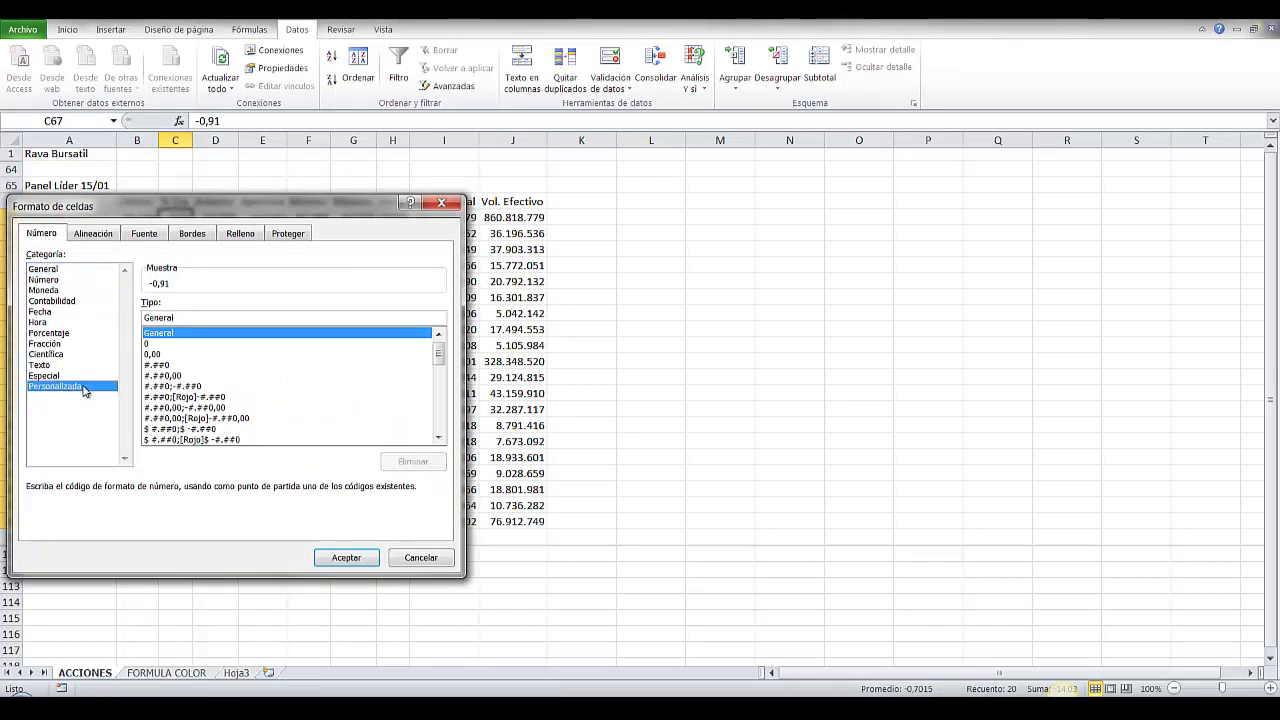
{"action": "double_click", "coordinate": [178, 318]}
{"action": "right_click", "coordinate": [255, 320]}
{"action": "left_click", "coordinate": [284, 366]}
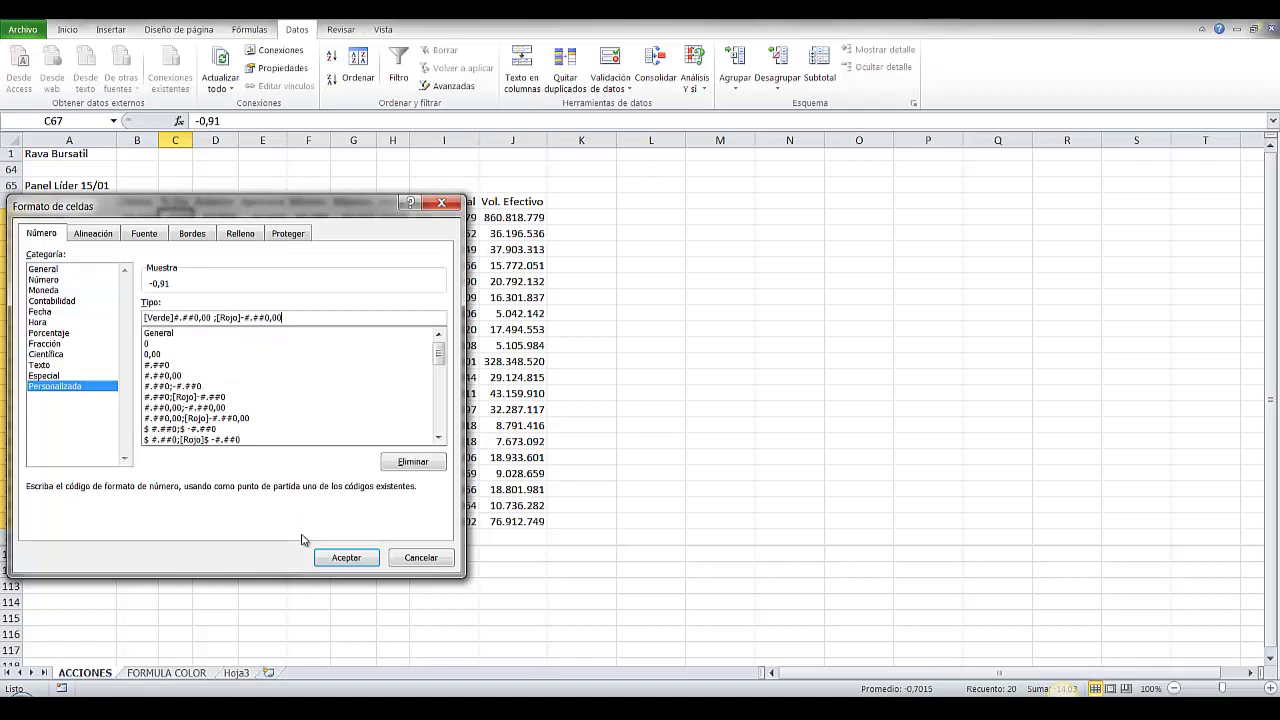
{"action": "left_click", "coordinate": [347, 558]}
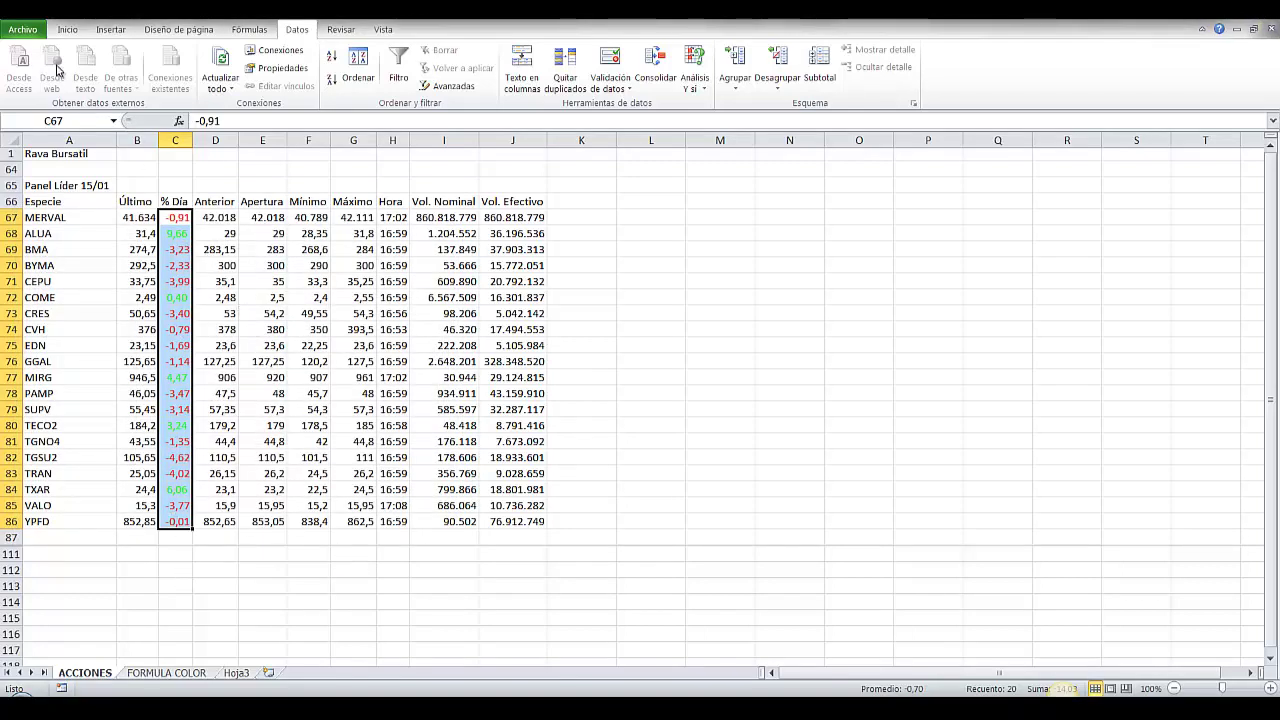
Step: Make the % Día values bold and colour the C68 value green
{"action": "left_click", "coordinate": [68, 33]}
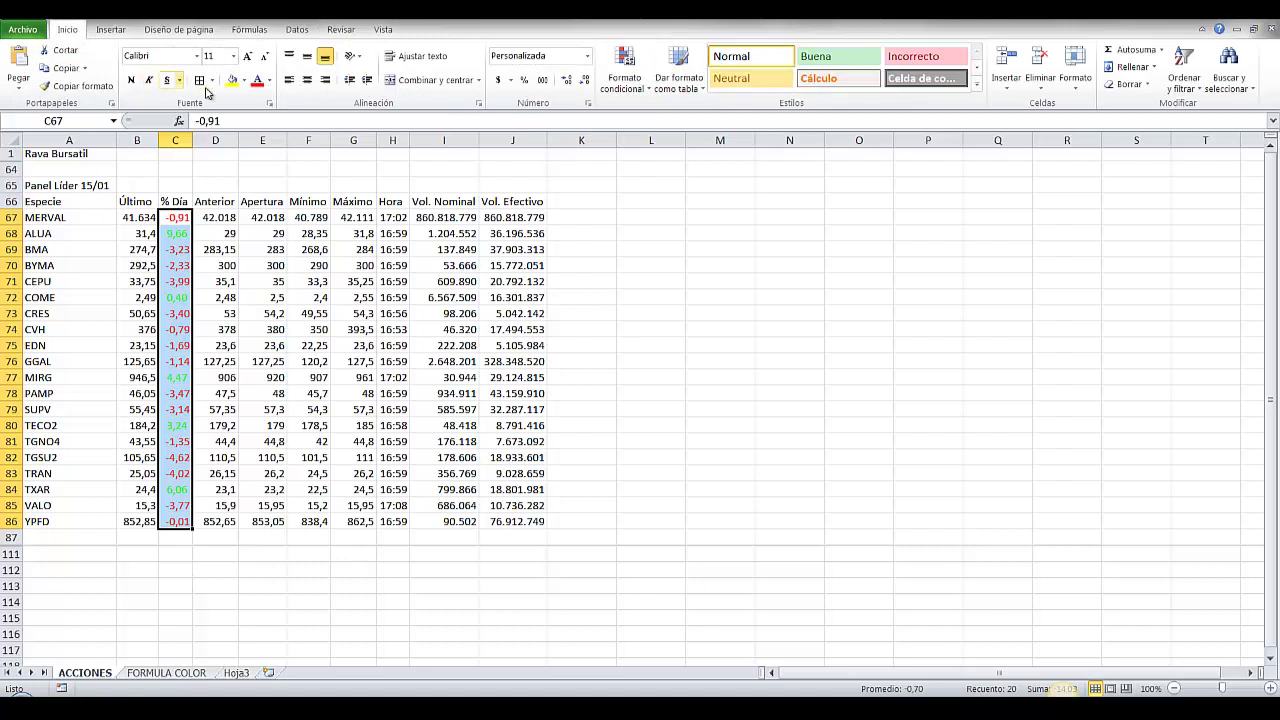
{"action": "left_click", "coordinate": [131, 81]}
{"action": "left_click", "coordinate": [176, 233]}
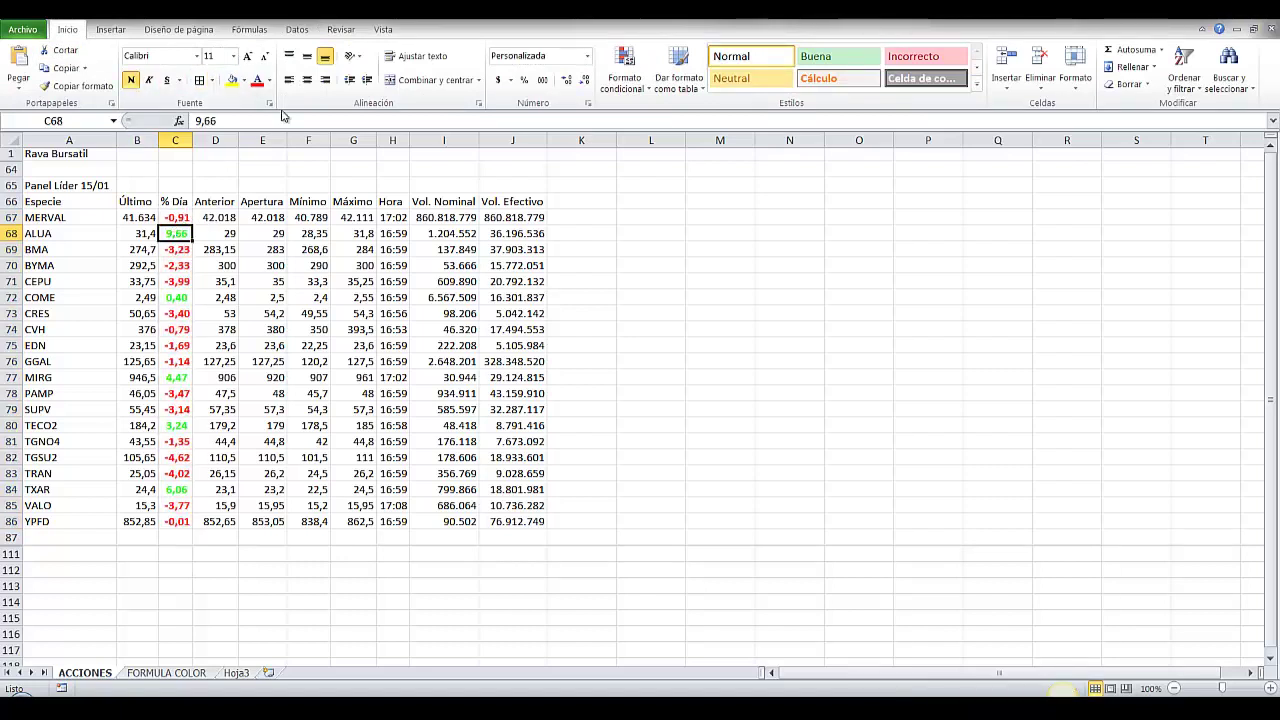
{"action": "left_click", "coordinate": [243, 81]}
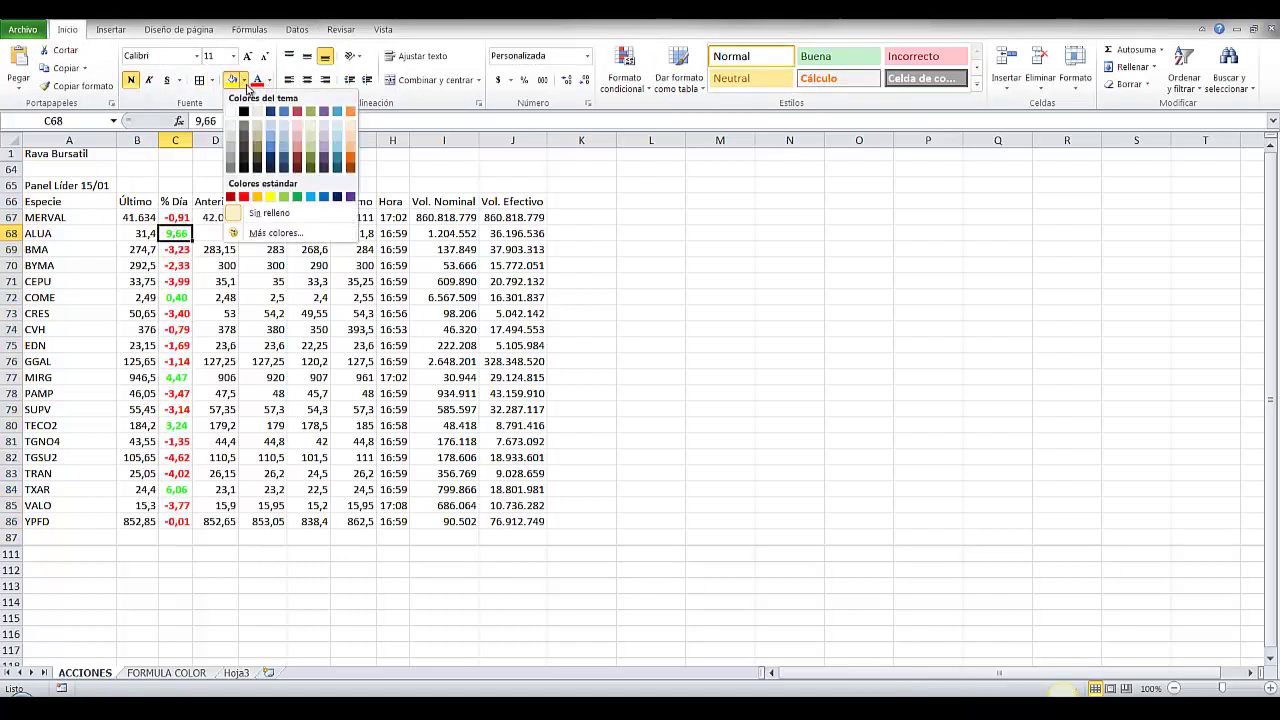
{"action": "left_click", "coordinate": [269, 83]}
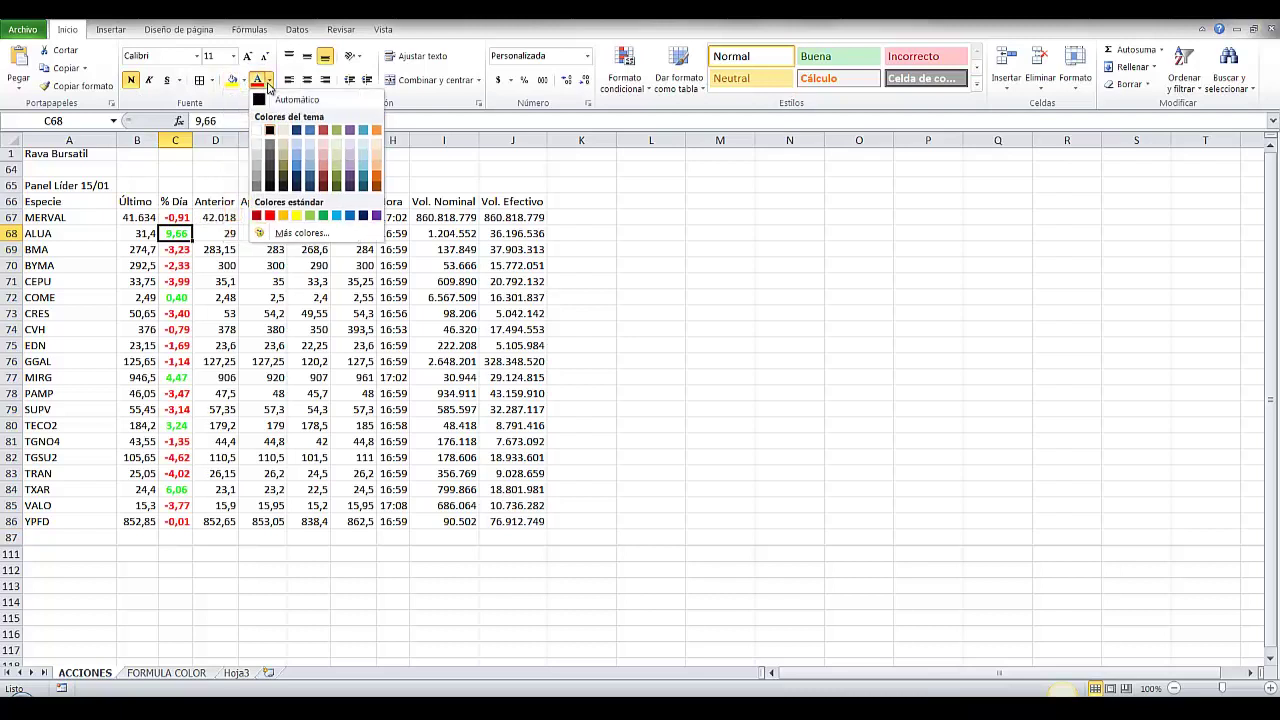
{"action": "left_click", "coordinate": [323, 216]}
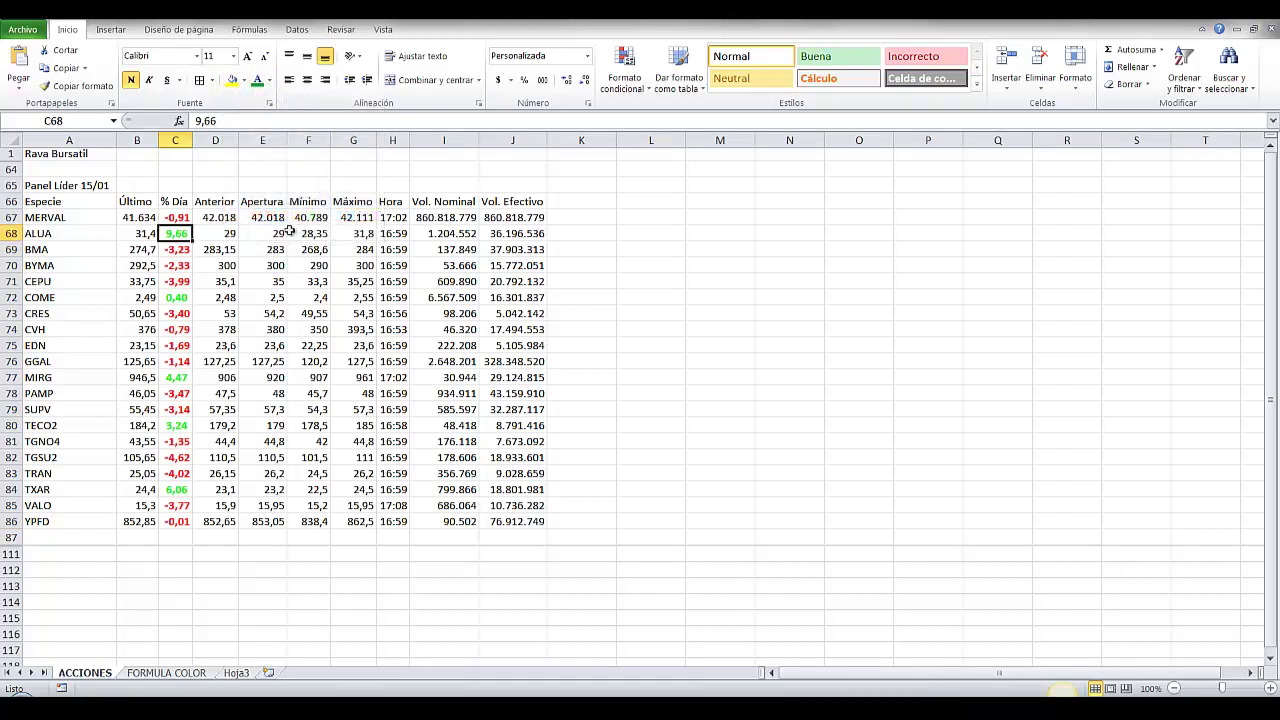
{"action": "left_click", "coordinate": [263, 521]}
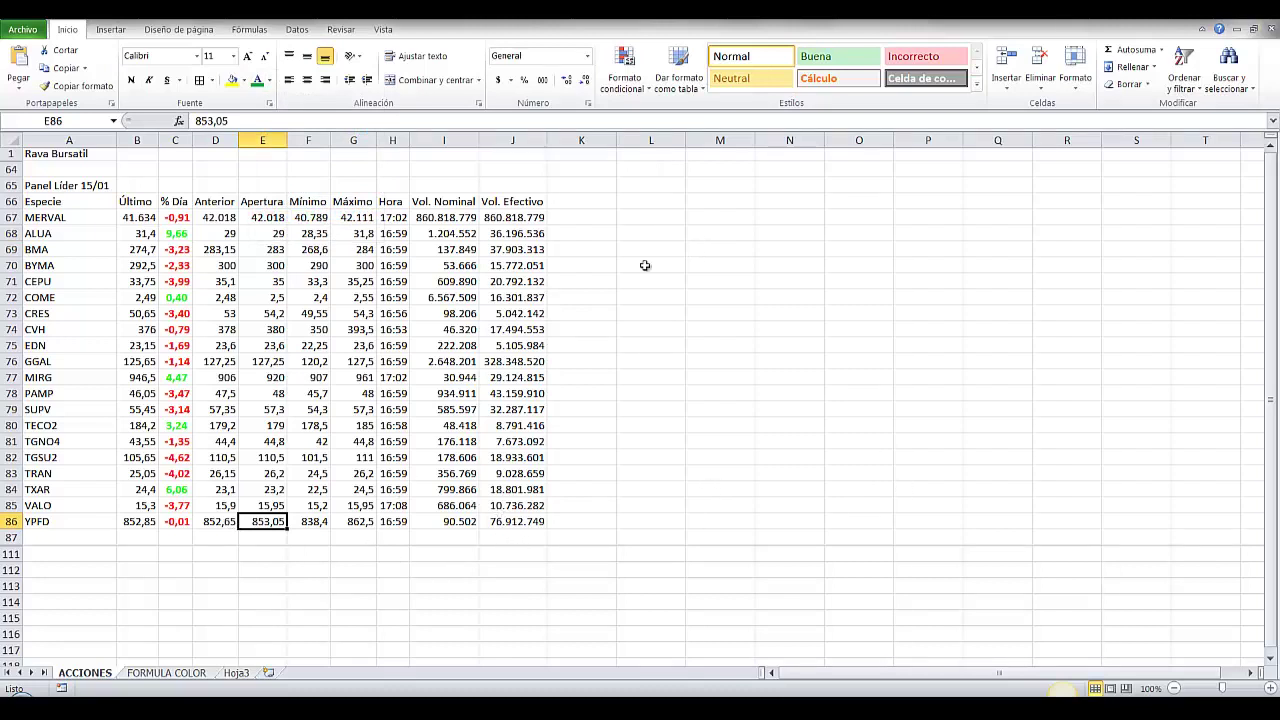
Step: Enter headers Empresa, Nº Acciones, $ Compra and Importe Compra in row 65 from L65
{"action": "left_click", "coordinate": [654, 188]}
{"action": "type", "text": "e"}
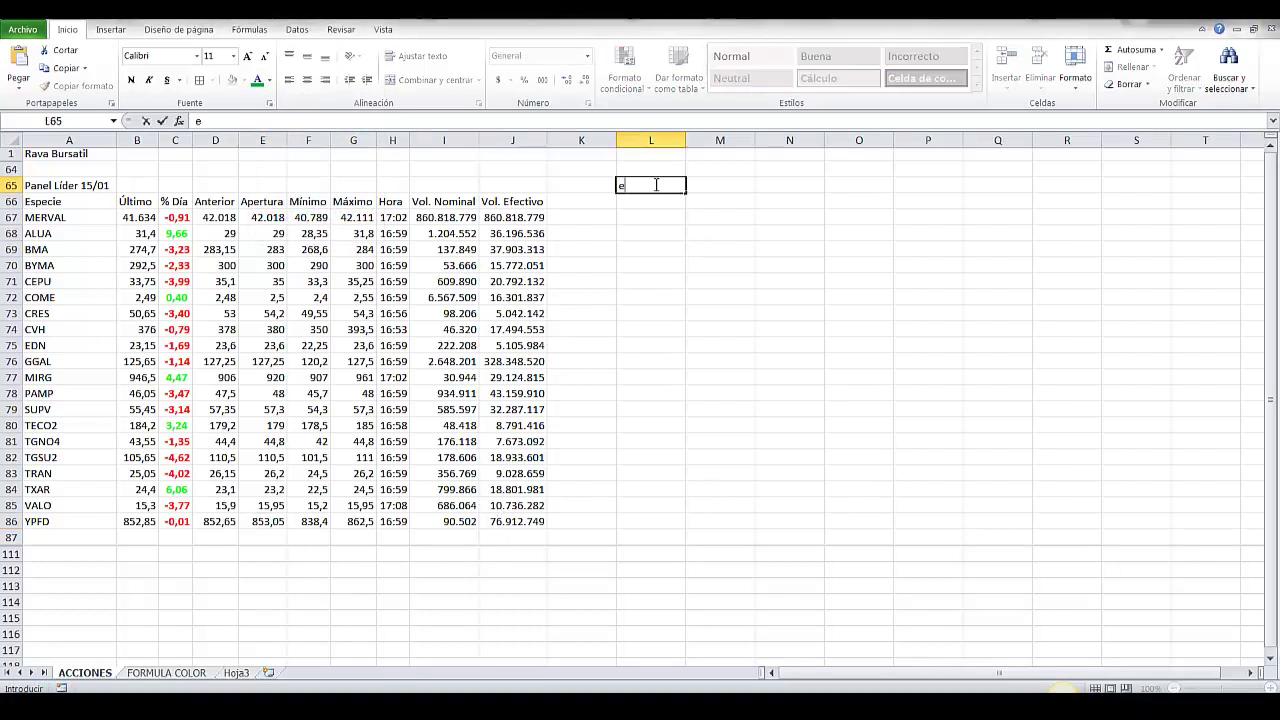
{"action": "type", "text": "MPRESA"}
{"action": "key", "text": "Tab"}
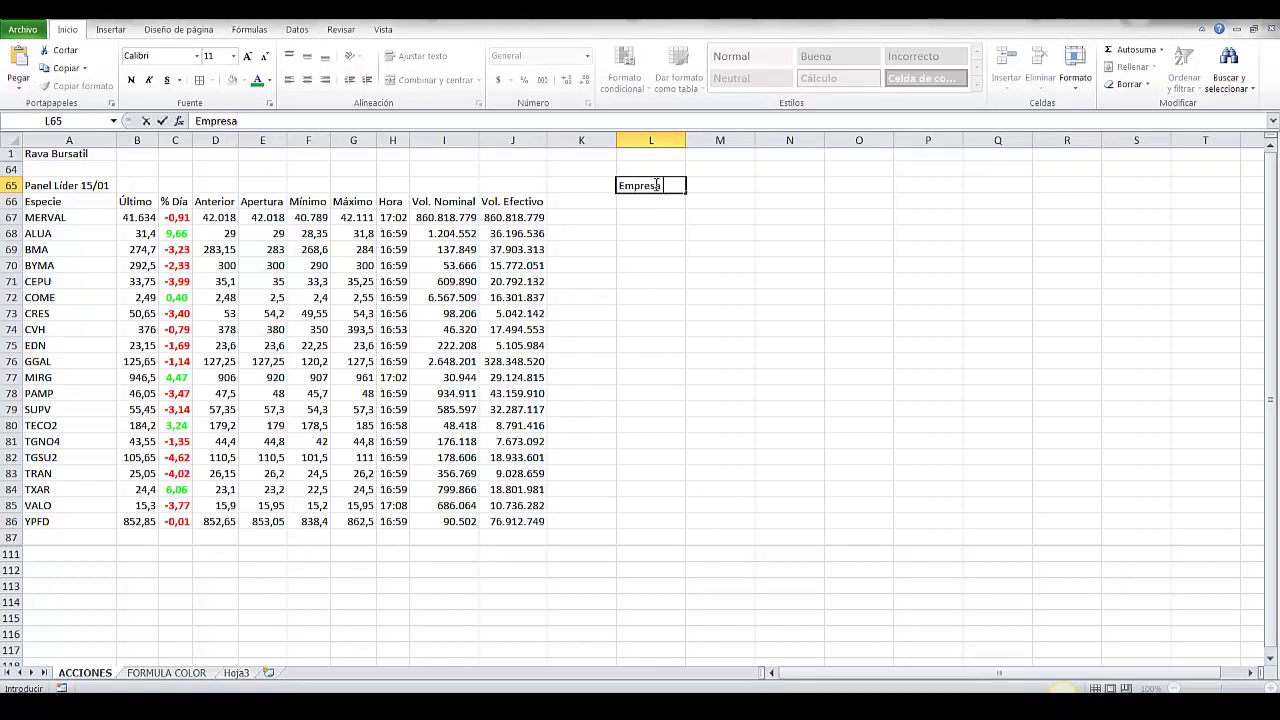
{"action": "type", "text": "Nº"}
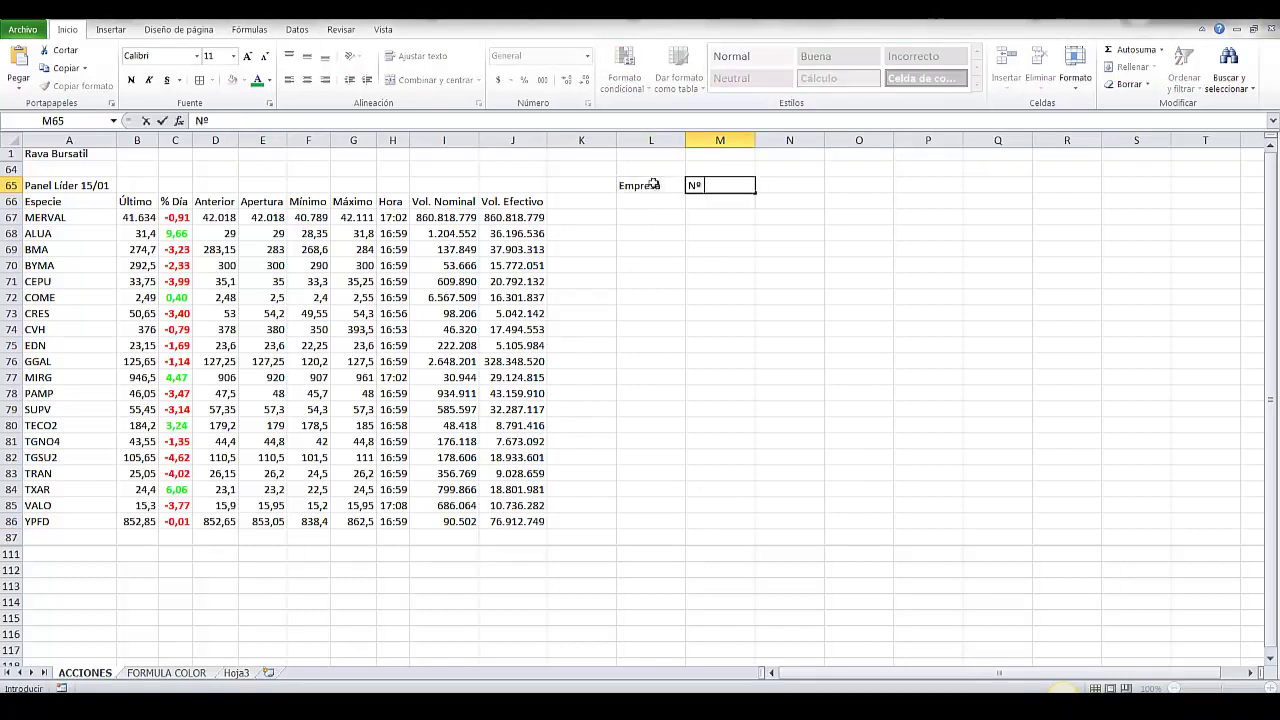
{"action": "type", "text": " Acciones"}
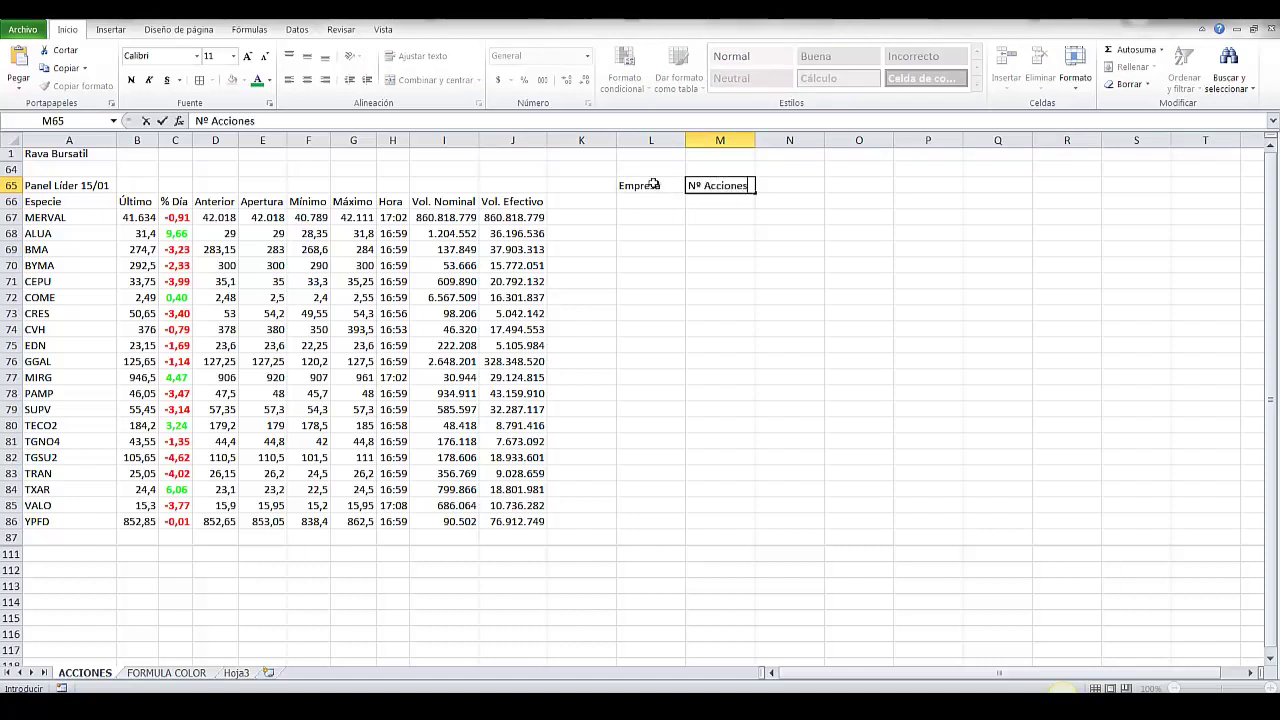
{"action": "key", "text": "Tab"}
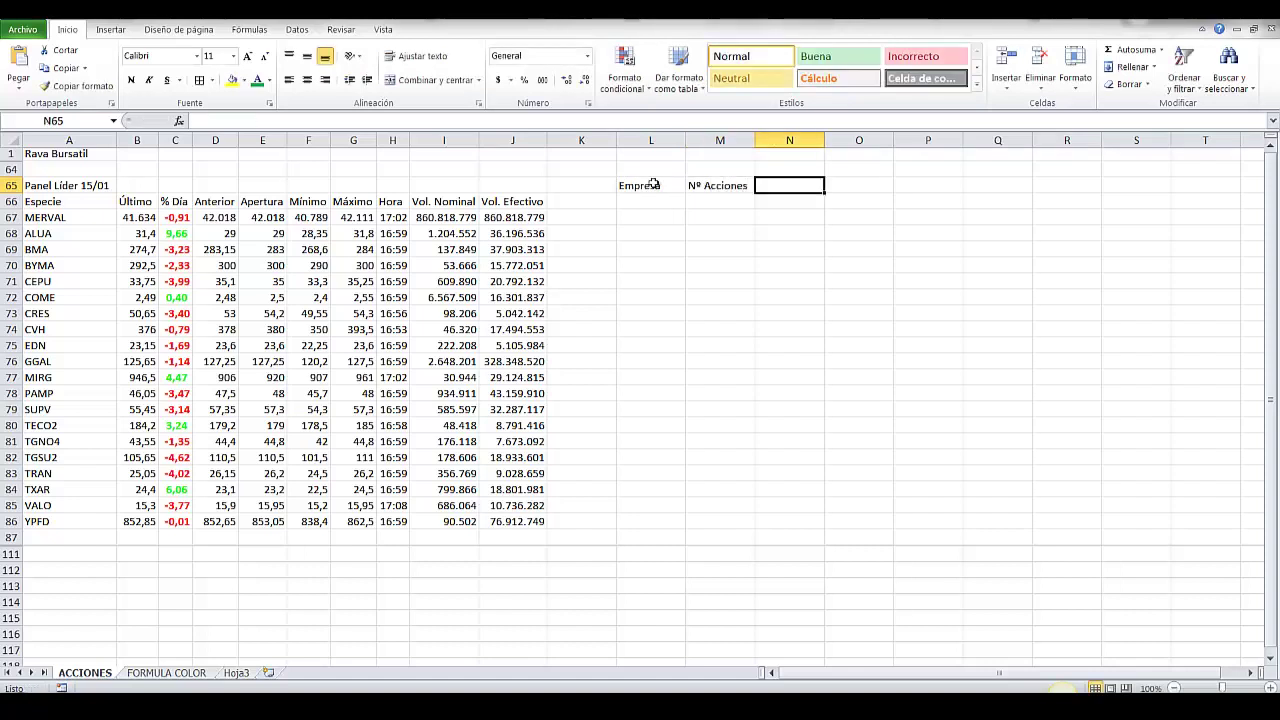
{"action": "type", "text": "$ Com"}
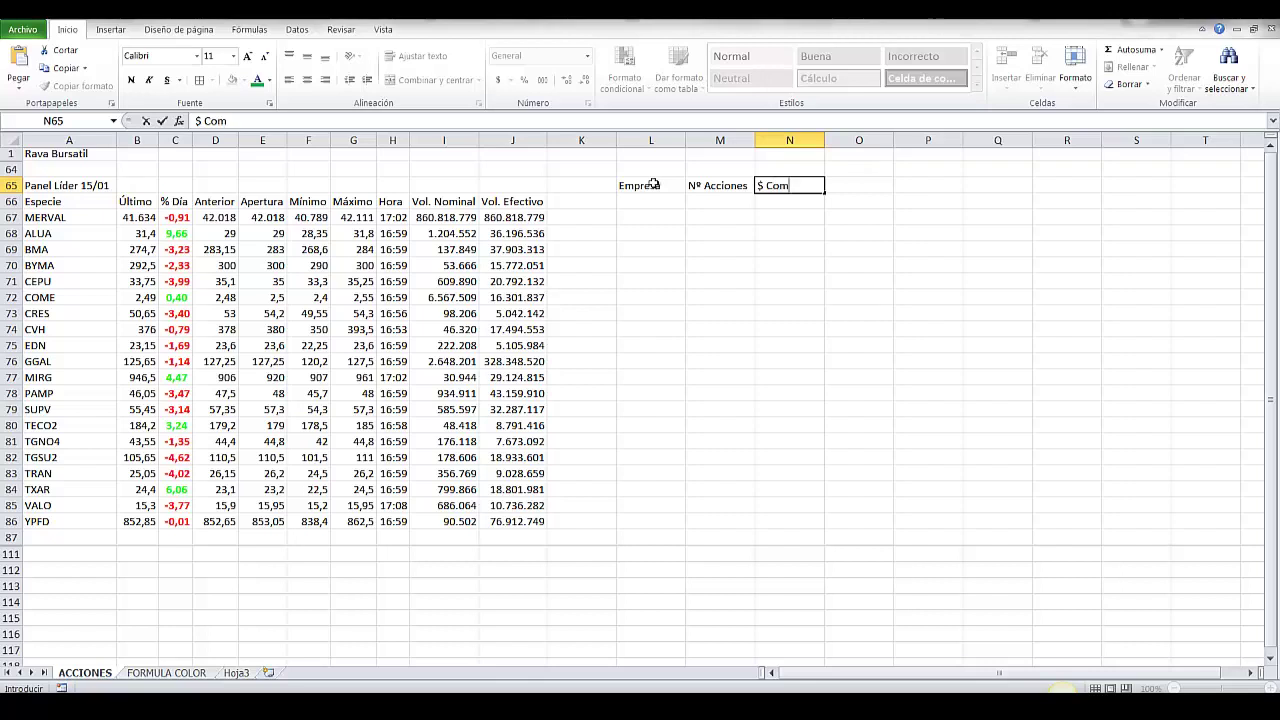
{"action": "type", "text": "pra"}
{"action": "key", "text": "Tab"}
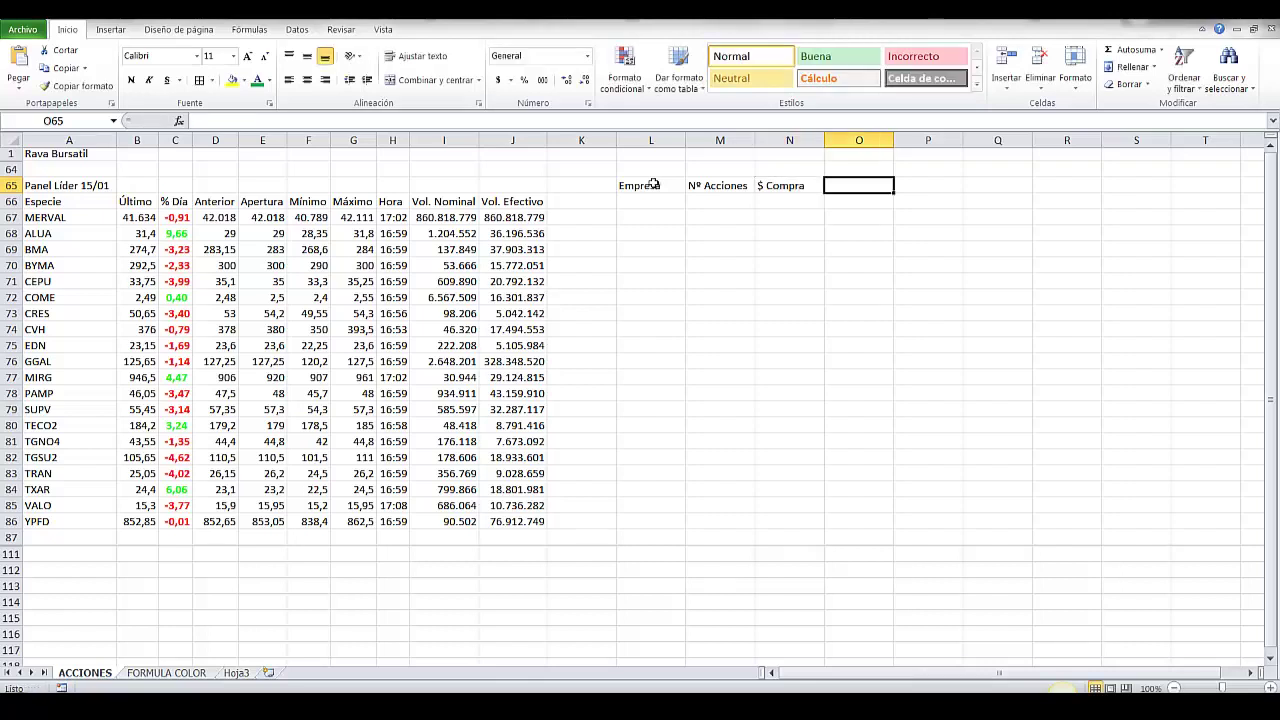
{"action": "type", "text": "Imp"}
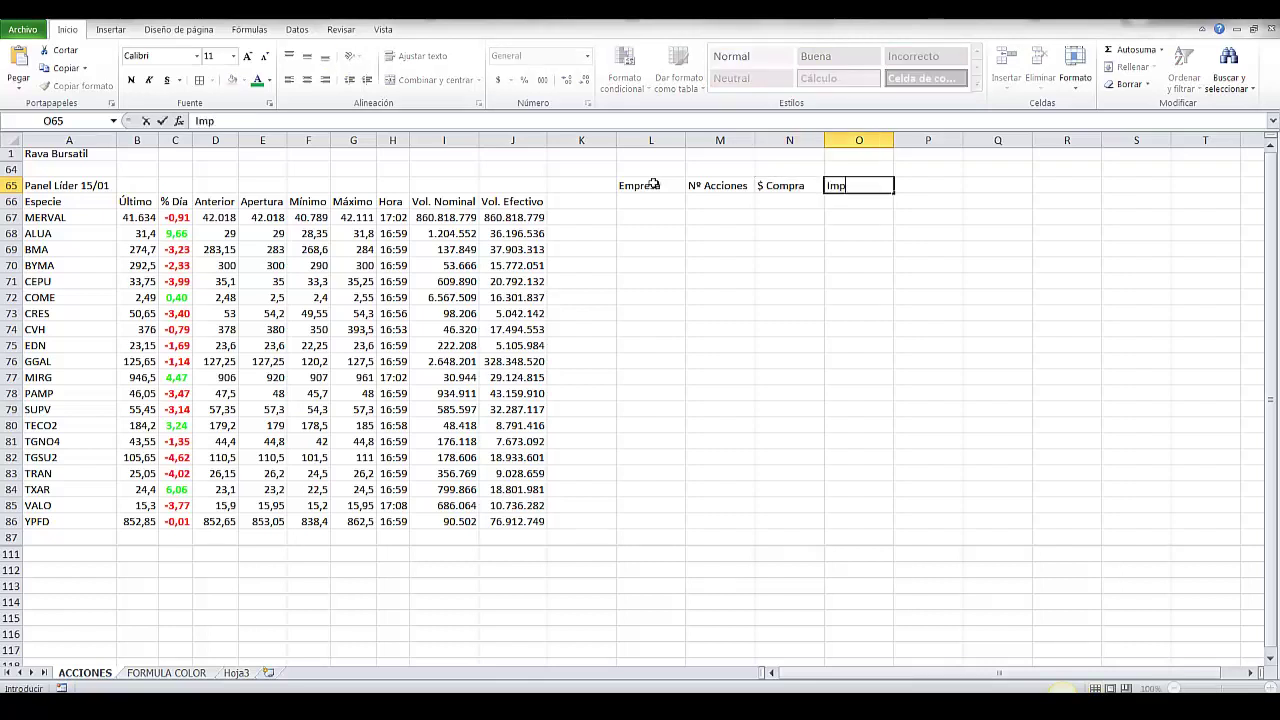
{"action": "type", "text": "orte "}
{"action": "type", "text": "Compra"}
{"action": "key", "text": "Tab"}
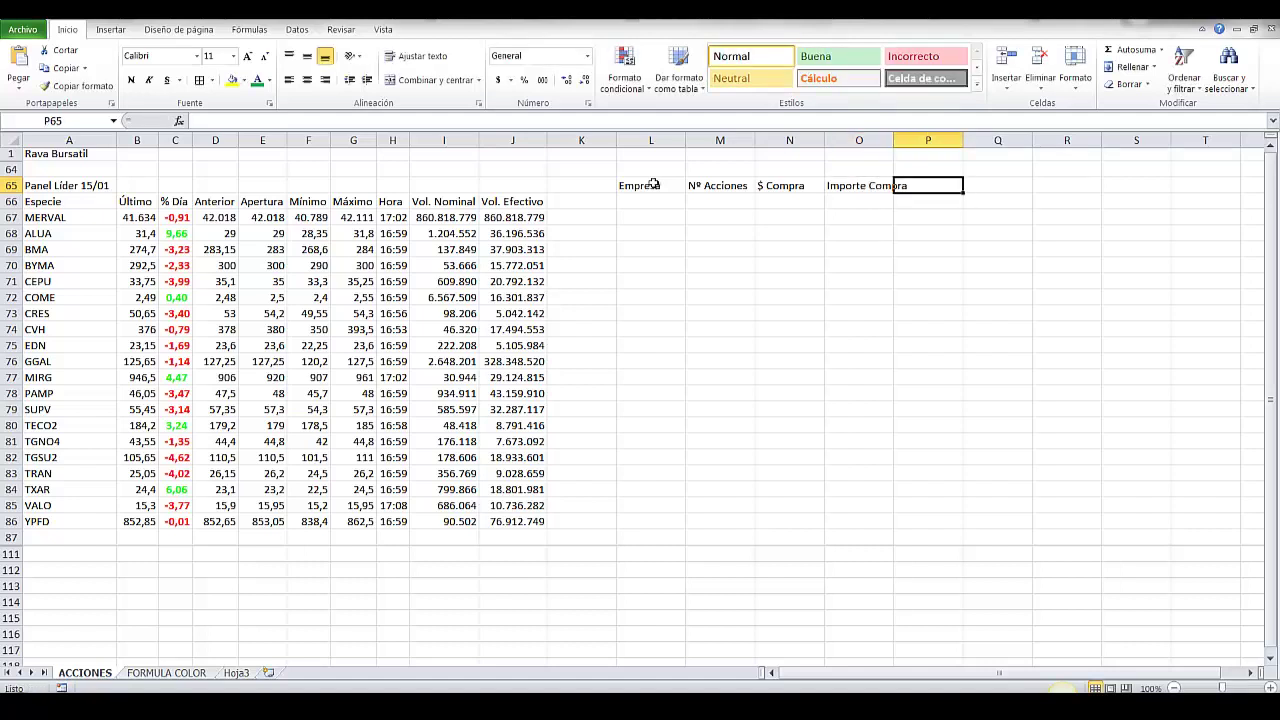
Step: Add headers $ Actual, Importe Actual, Dividendos, Comisiones, Gcia/Perdida and Rendimiento, fixing typos
{"action": "type", "text": "Pre"}
{"action": "key", "text": "BackSpace"}
{"action": "key", "text": "BackSpace"}
{"action": "key", "text": "BackSpace"}
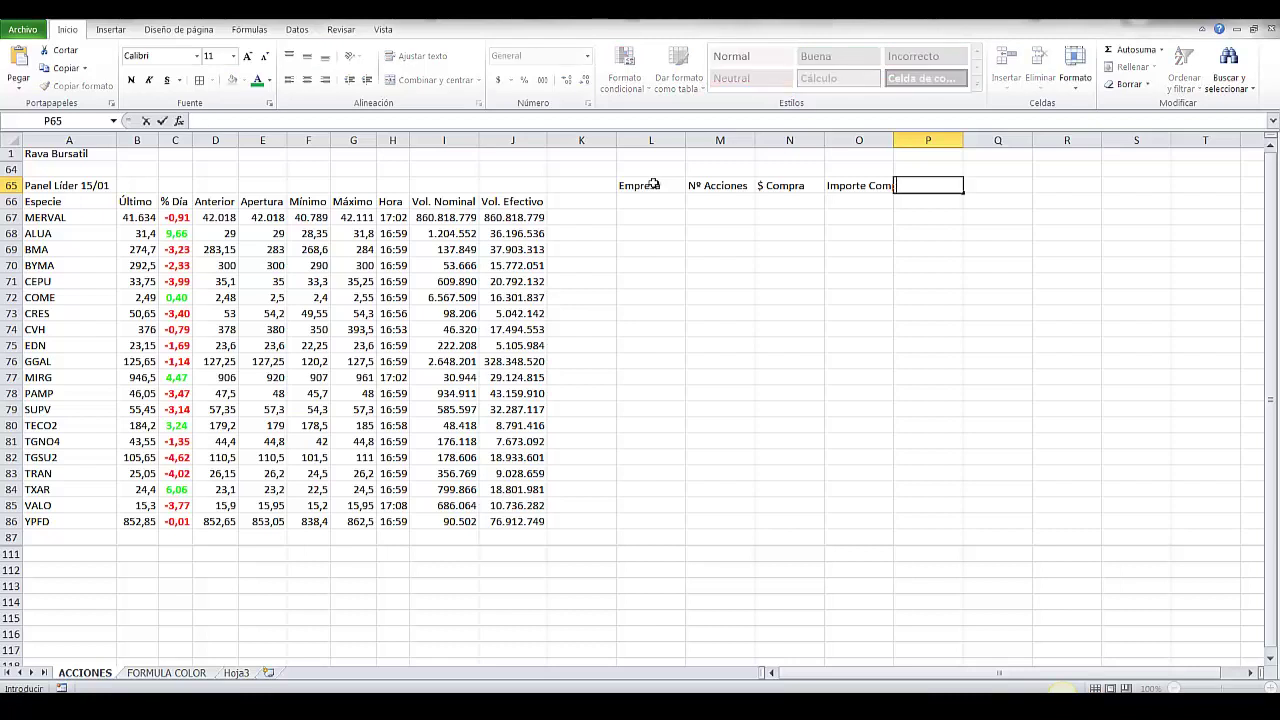
{"action": "type", "text": "$ Act"}
{"action": "type", "text": "ual"}
{"action": "key", "text": "Tab"}
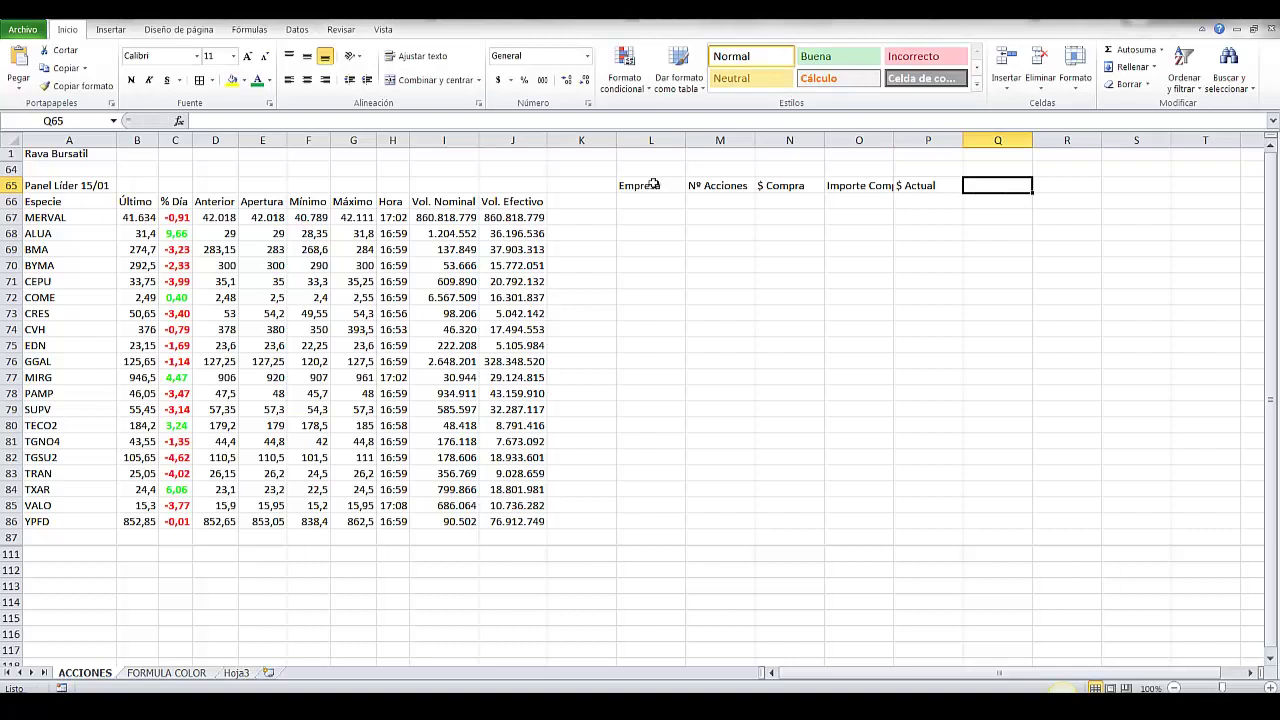
{"action": "type", "text": "Im"}
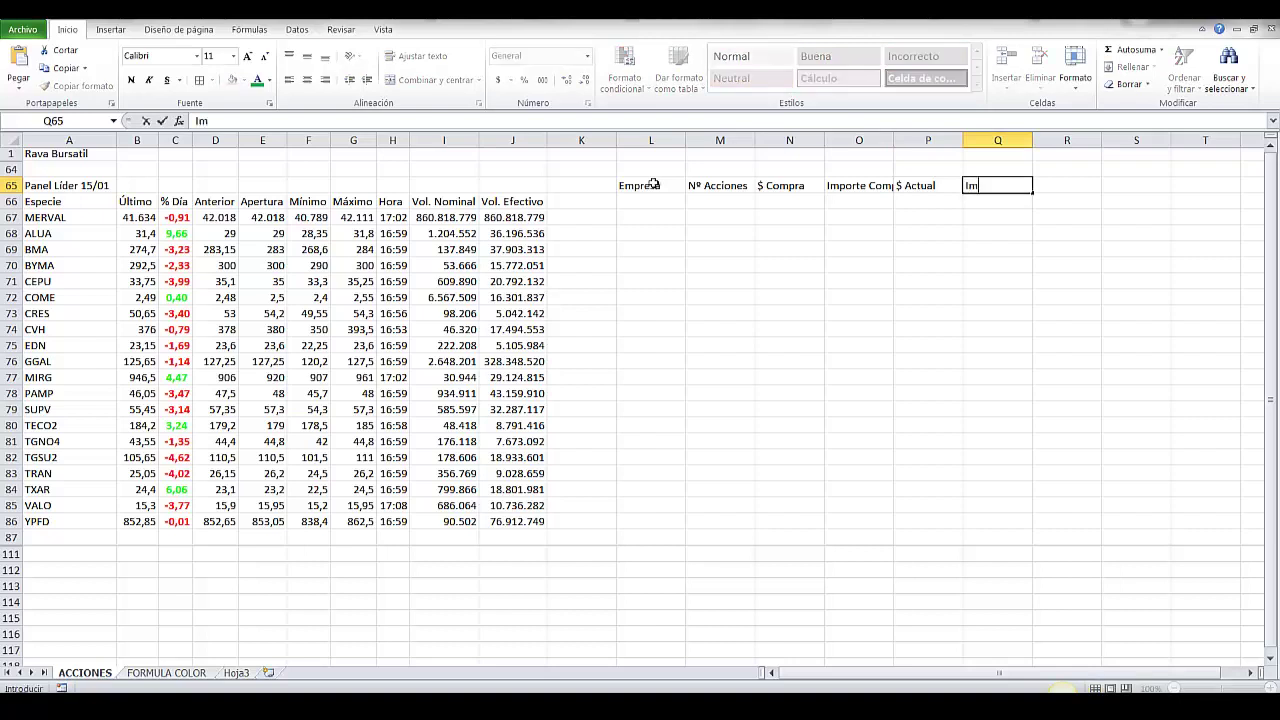
{"action": "type", "text": "porte A"}
{"action": "type", "text": "cutal"}
{"action": "key", "text": "BackSpace"}
{"action": "key", "text": "BackSpace"}
{"action": "key", "text": "BackSpace"}
{"action": "type", "text": "tu"}
{"action": "key", "text": "Tab"}
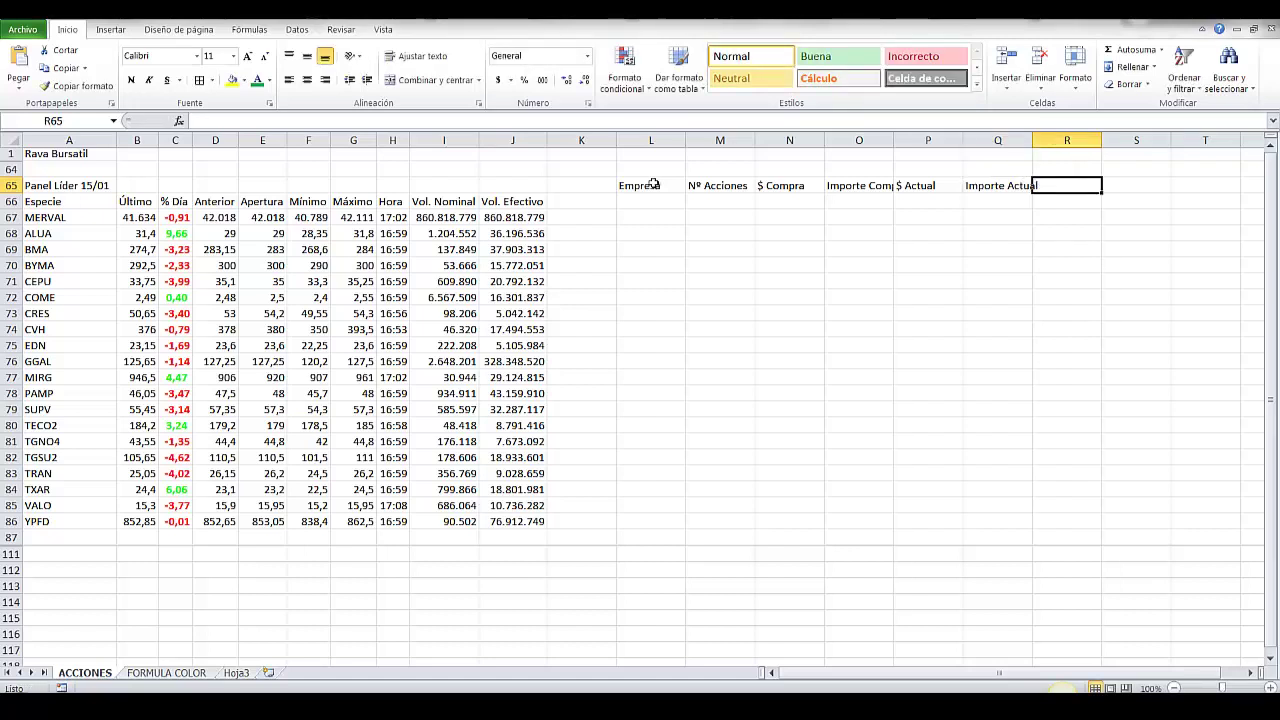
{"action": "type", "text": "Dividend"}
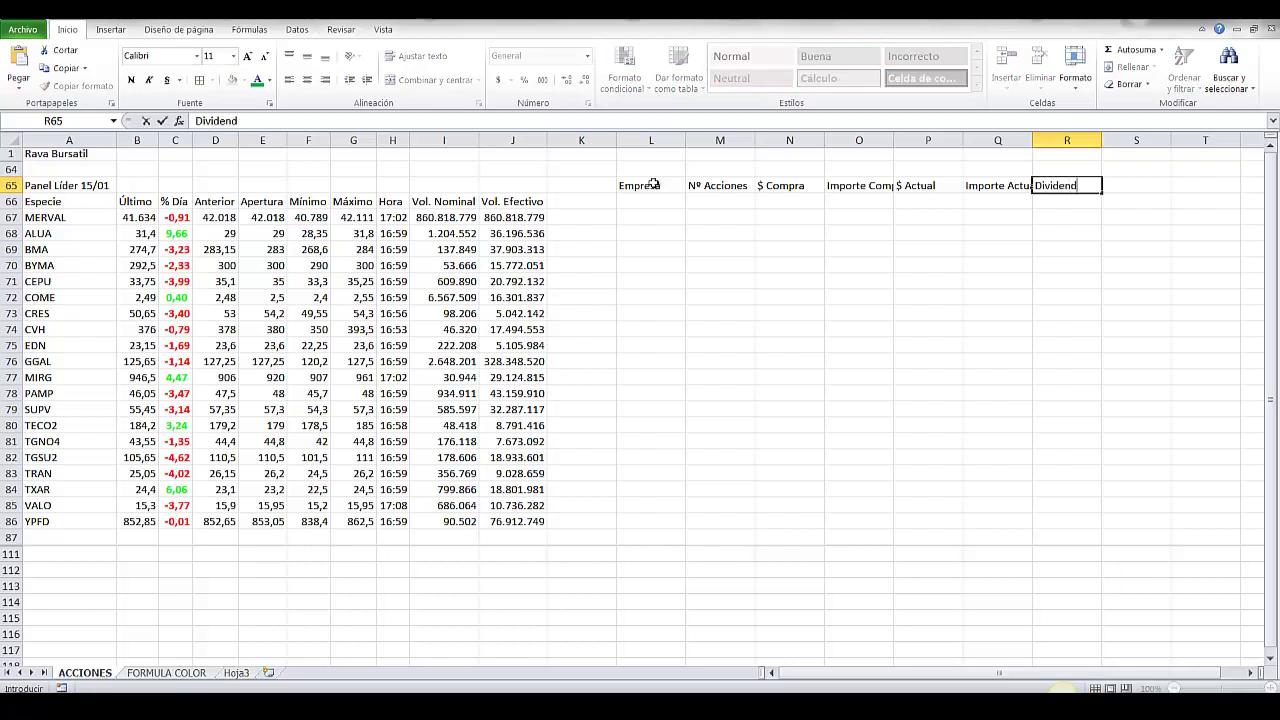
{"action": "type", "text": "os"}
{"action": "key", "text": "Tab"}
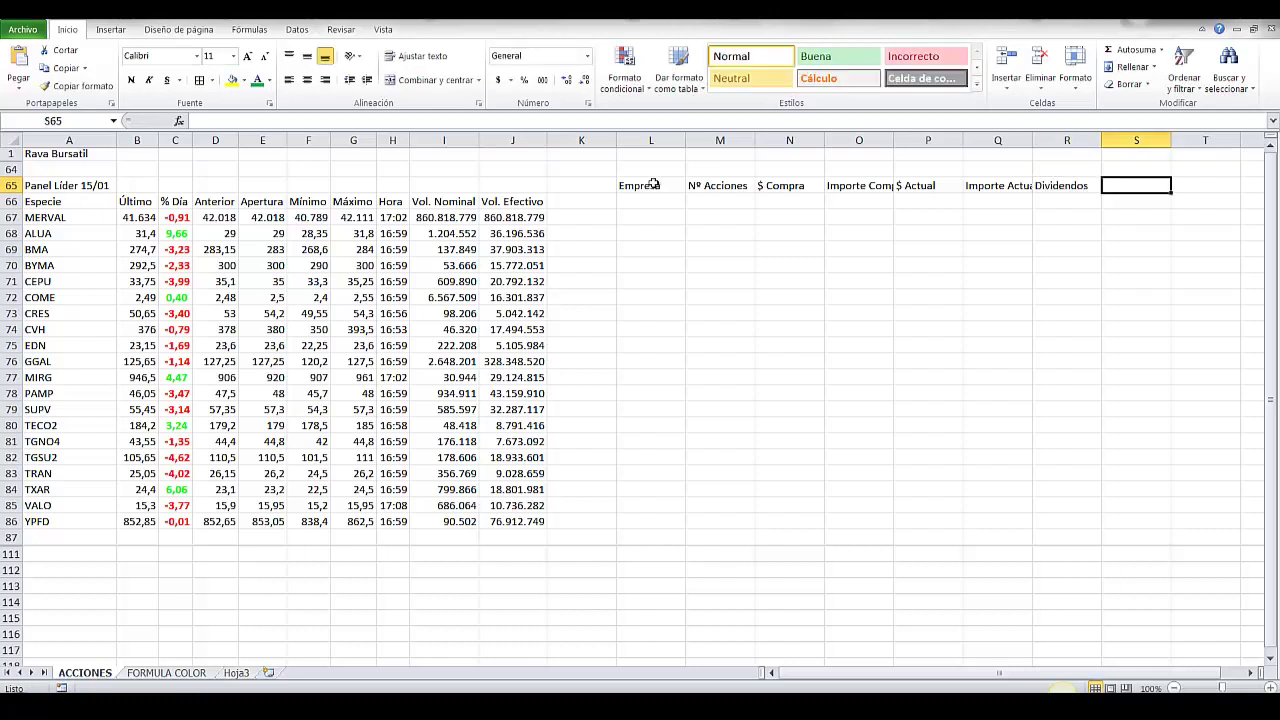
{"action": "type", "text": "Comisione"}
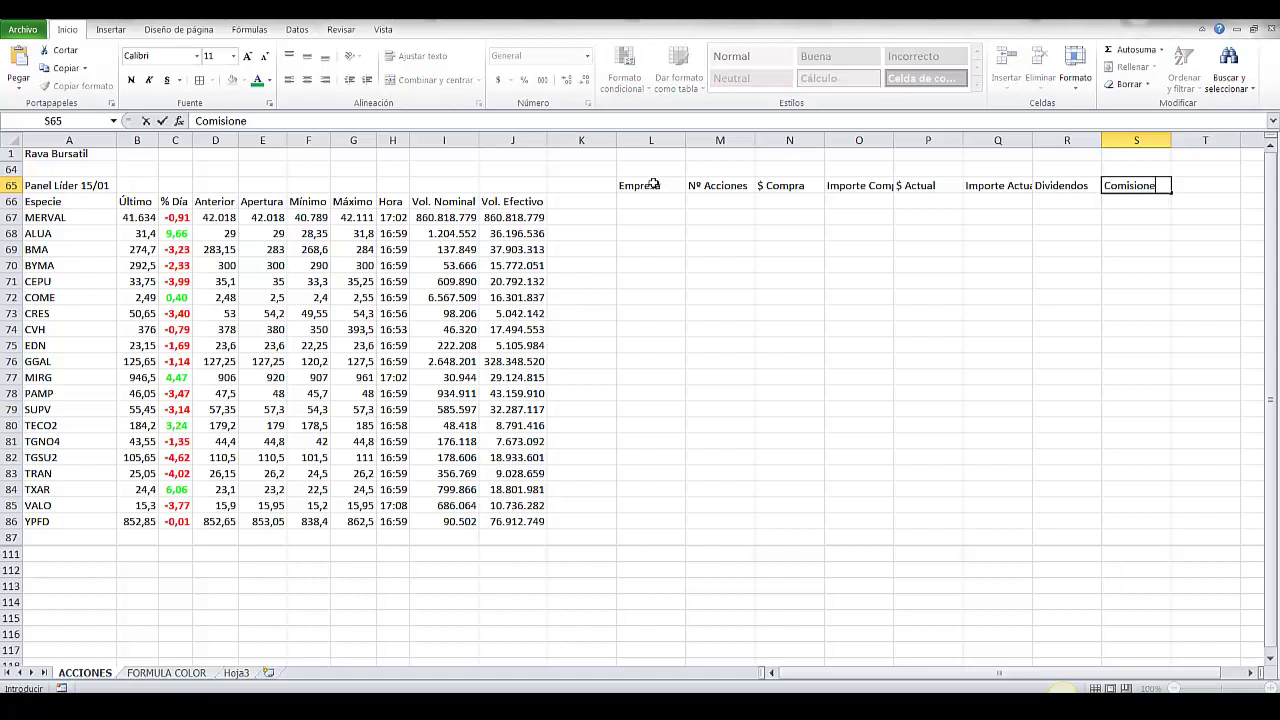
{"action": "type", "text": "s"}
{"action": "key", "text": "Tab"}
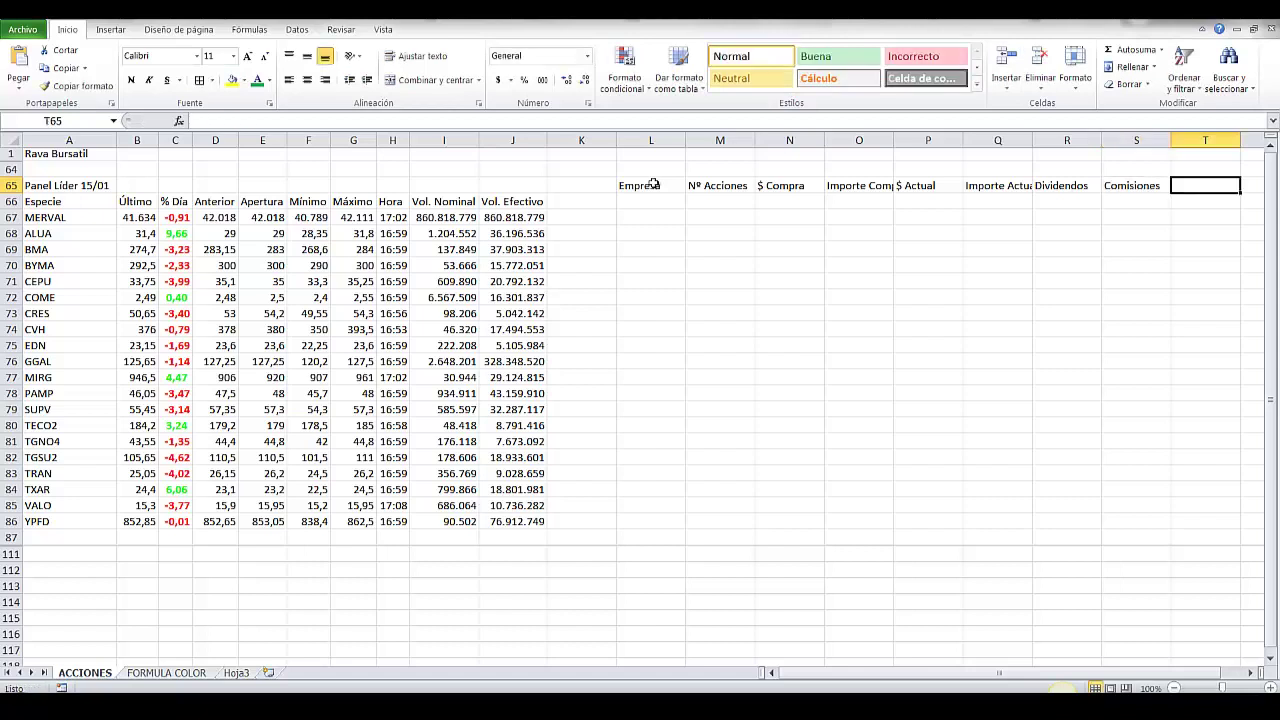
{"action": "type", "text": "Gcia/P"}
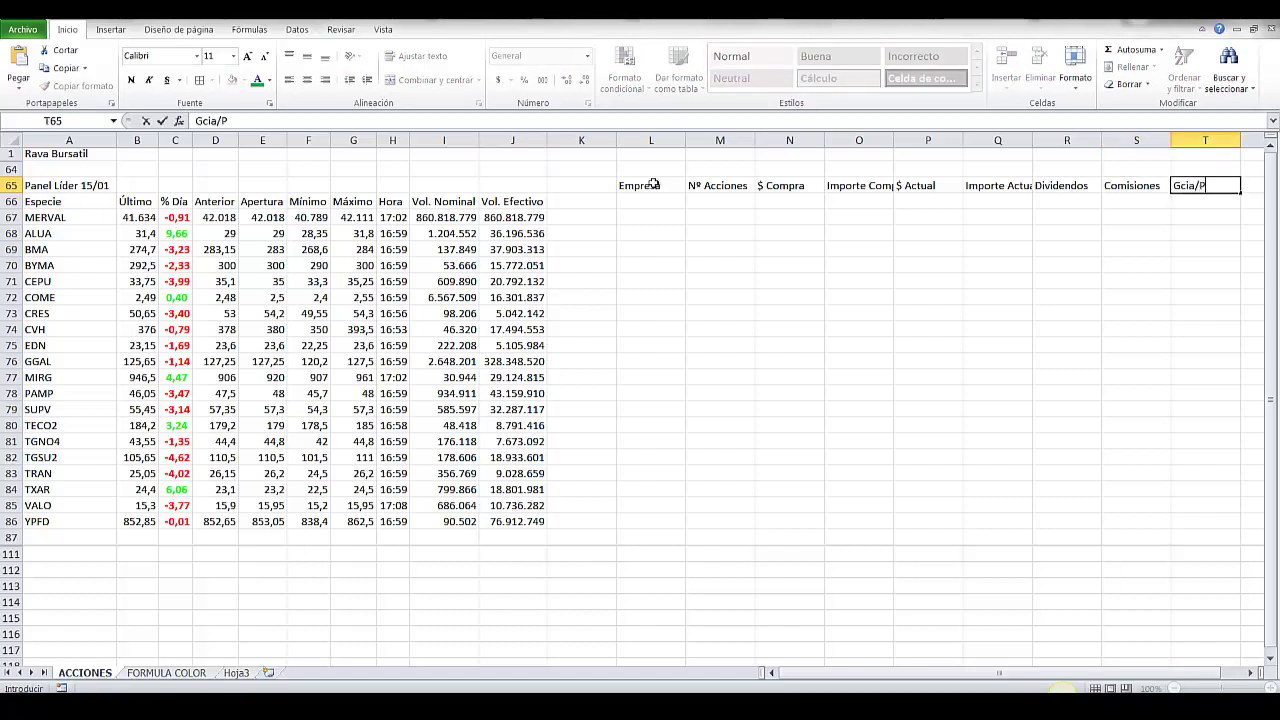
{"action": "type", "text": "erdida"}
{"action": "key", "text": "Tab"}
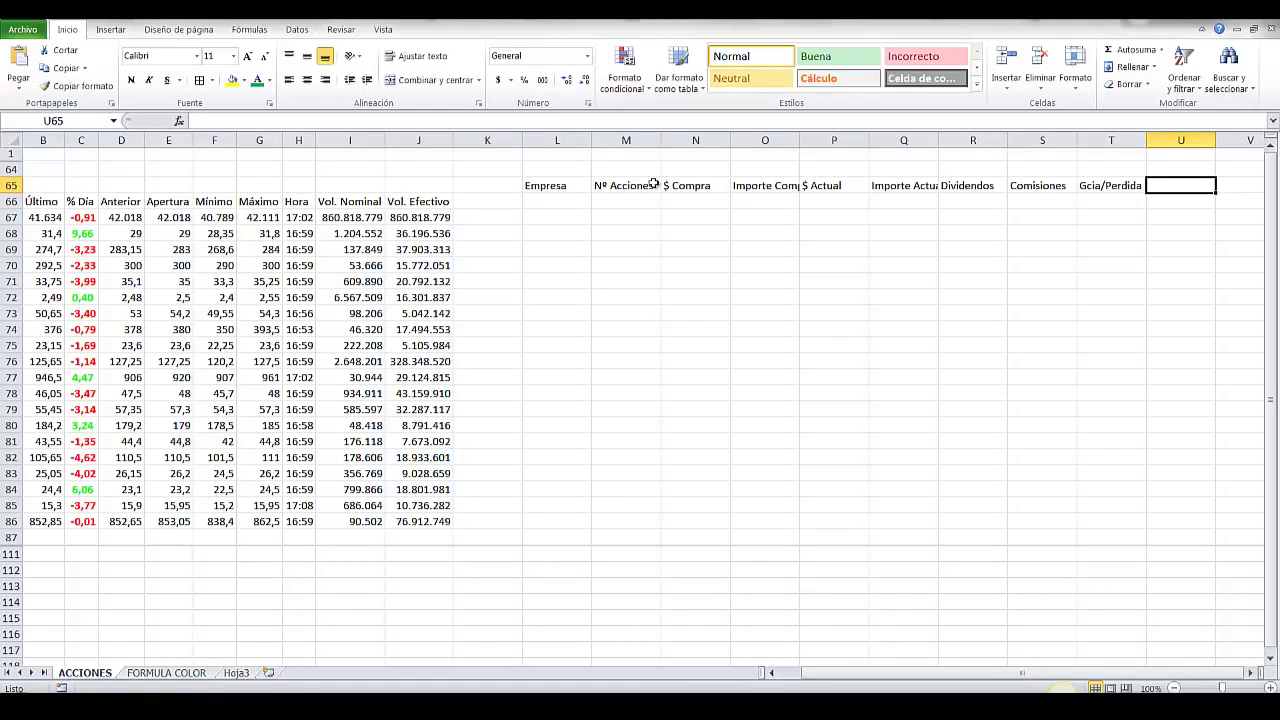
{"action": "type", "text": "Rendimie"}
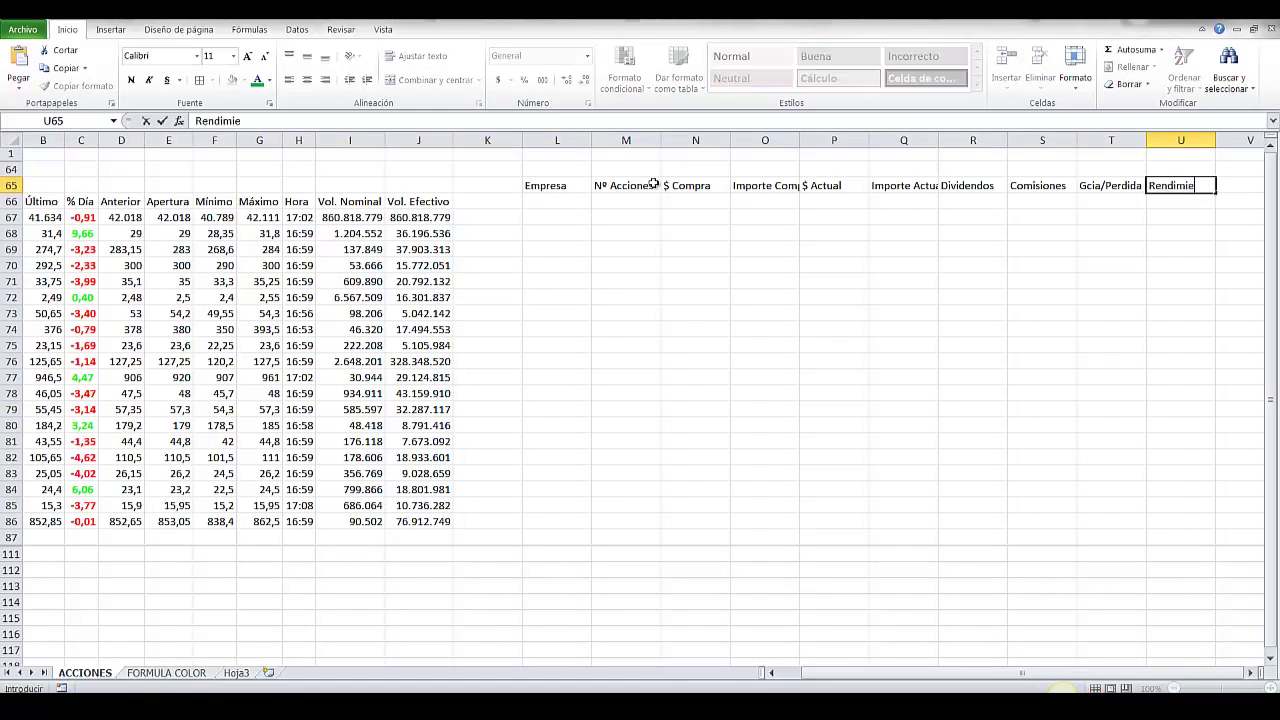
{"action": "type", "text": "nto"}
Step: Shrink column K to a thin gap and resize columns N and U so headers fit
{"action": "left_click", "coordinate": [479, 140]}
{"action": "left_click_drag", "start_coordinate": [521, 140], "coordinate": [487, 140]}
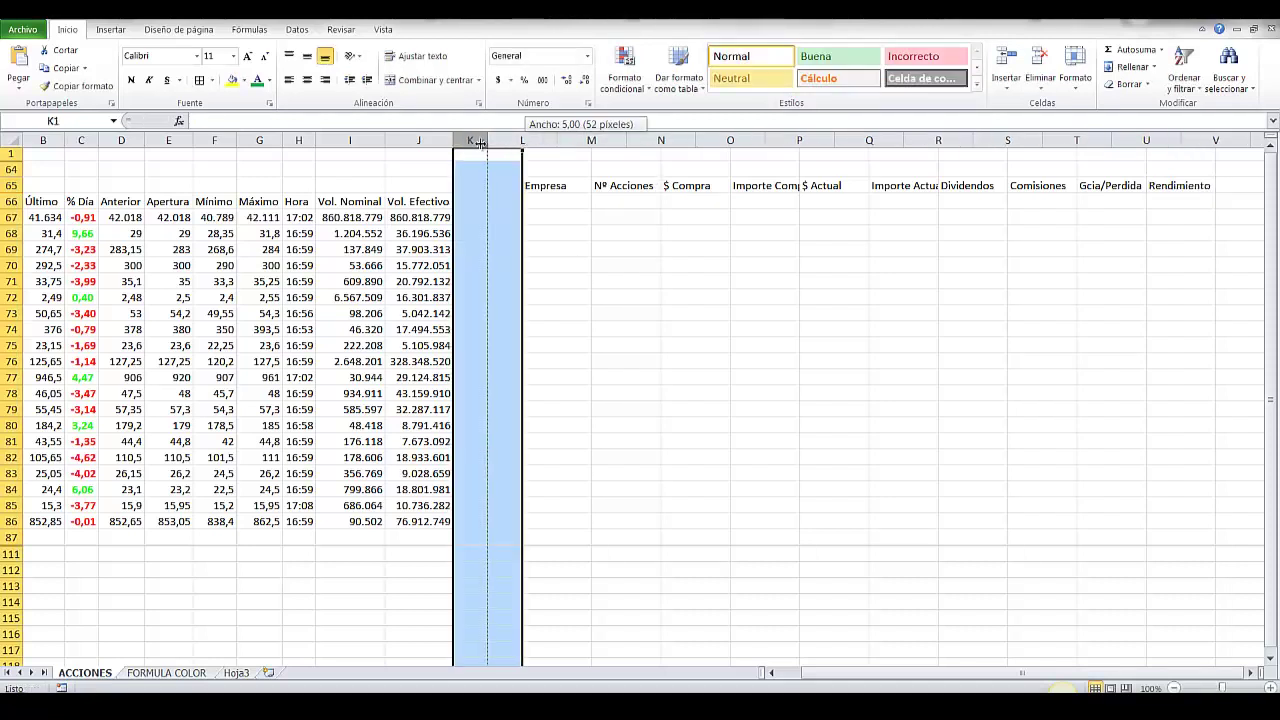
{"action": "left_click", "coordinate": [690, 329]}
{"action": "left_click_drag", "start_coordinate": [624, 140], "coordinate": [1006, 140]}
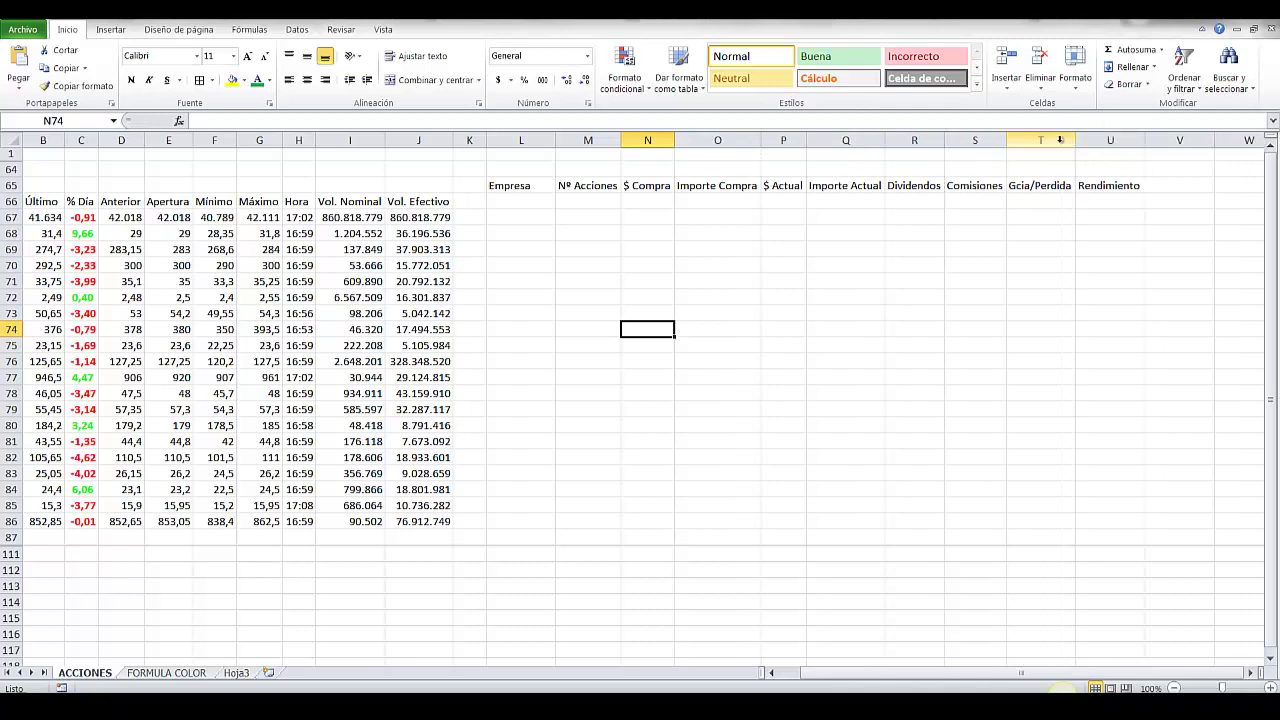
{"action": "left_click_drag", "start_coordinate": [1145, 140], "coordinate": [1143, 140]}
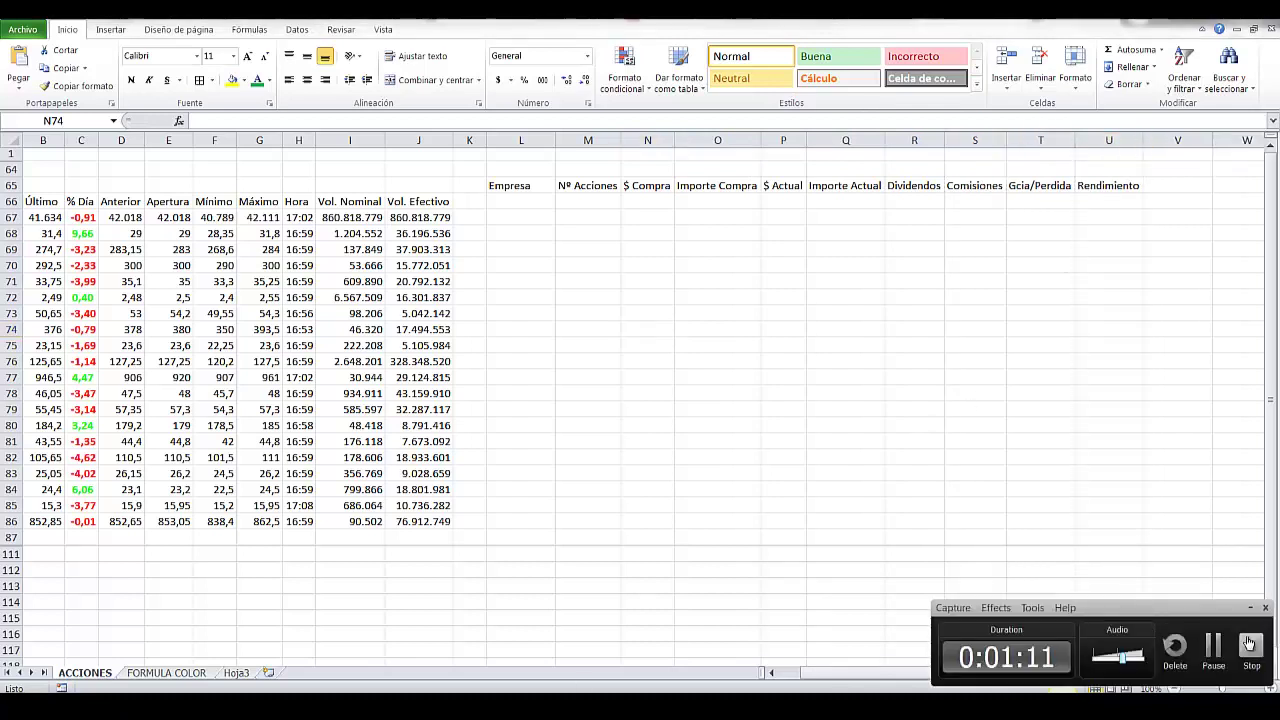
Step: Link L67 to the COME ticker with the formula =A72
{"action": "left_click", "coordinate": [622, 218]}
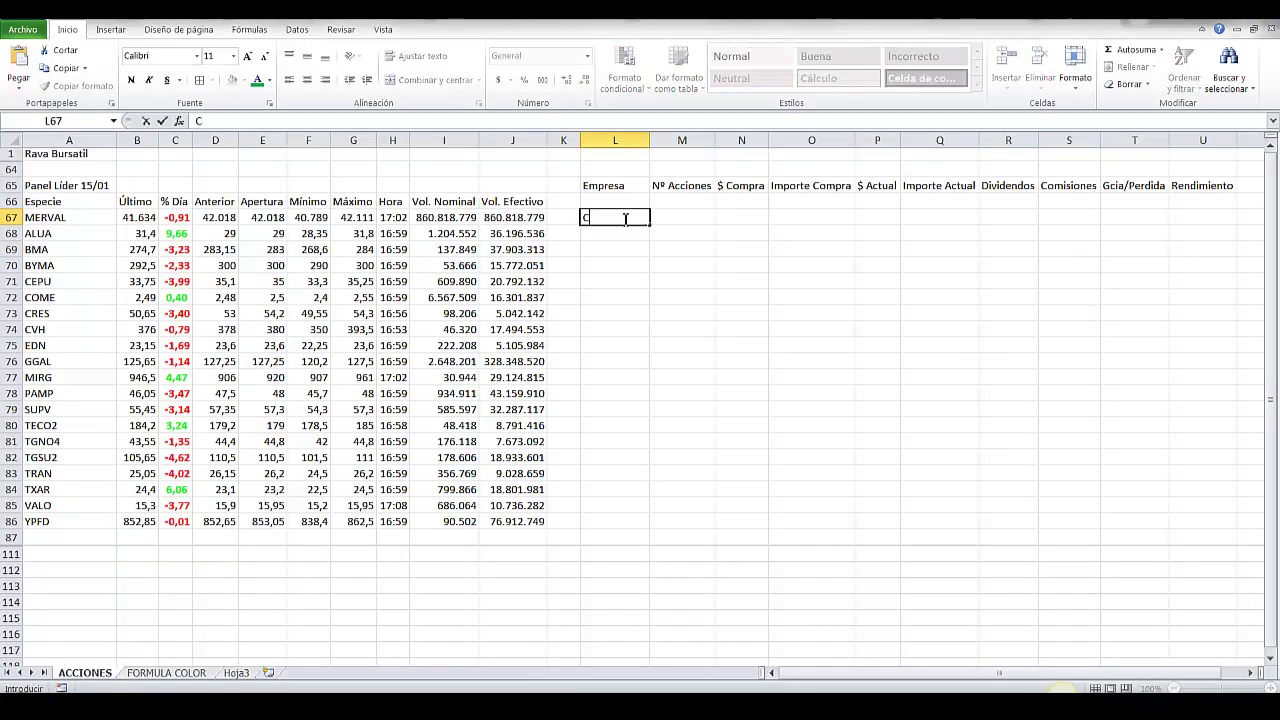
{"action": "type", "text": "COME"}
{"action": "key", "text": "Return"}
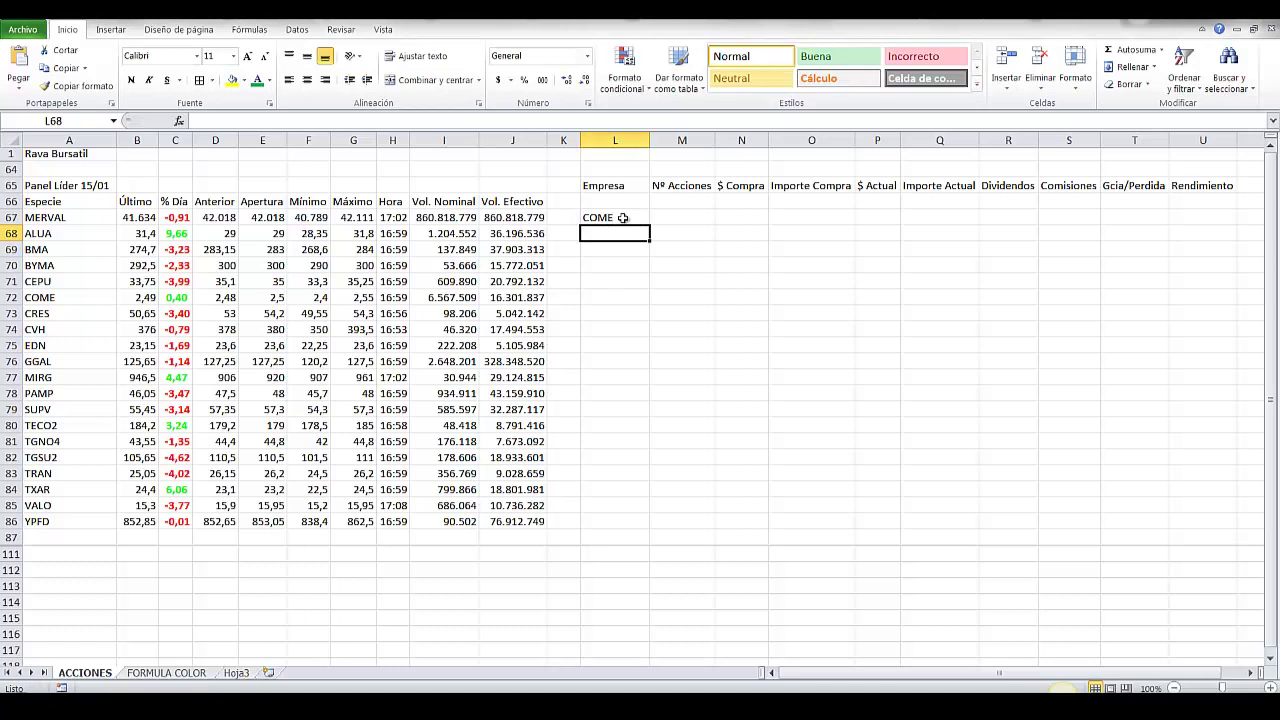
{"action": "left_click", "coordinate": [622, 218]}
{"action": "type", "text": "="}
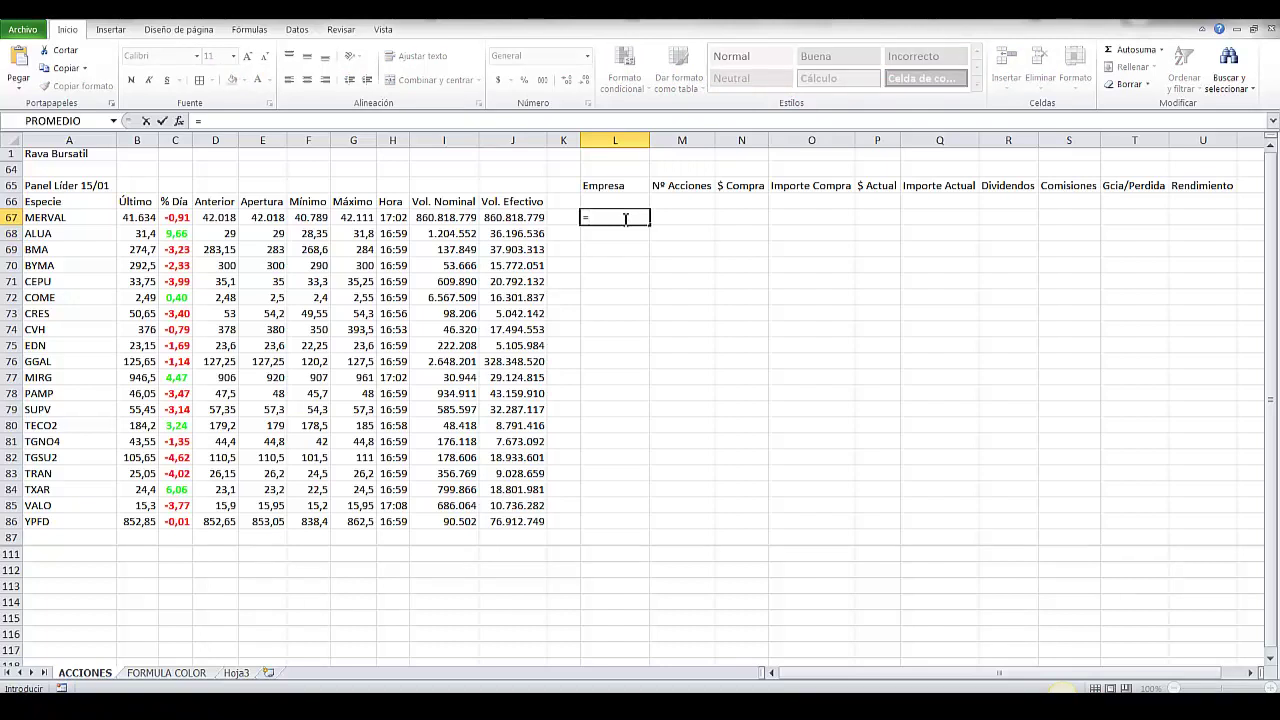
{"action": "type", "text": "A72"}
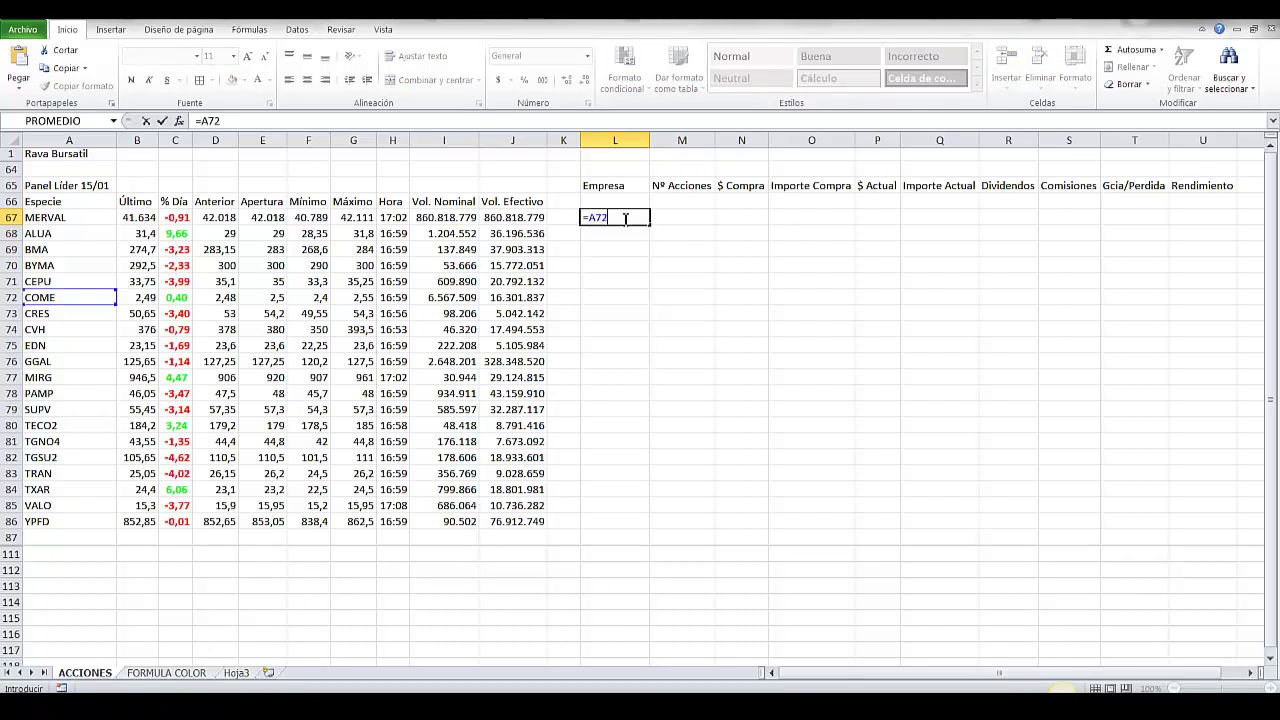
{"action": "key", "text": "Return"}
Step: Link L68 to TGNO4 with =A81 and L69 to TGSU2 with =A82
{"action": "type", "text": "="}
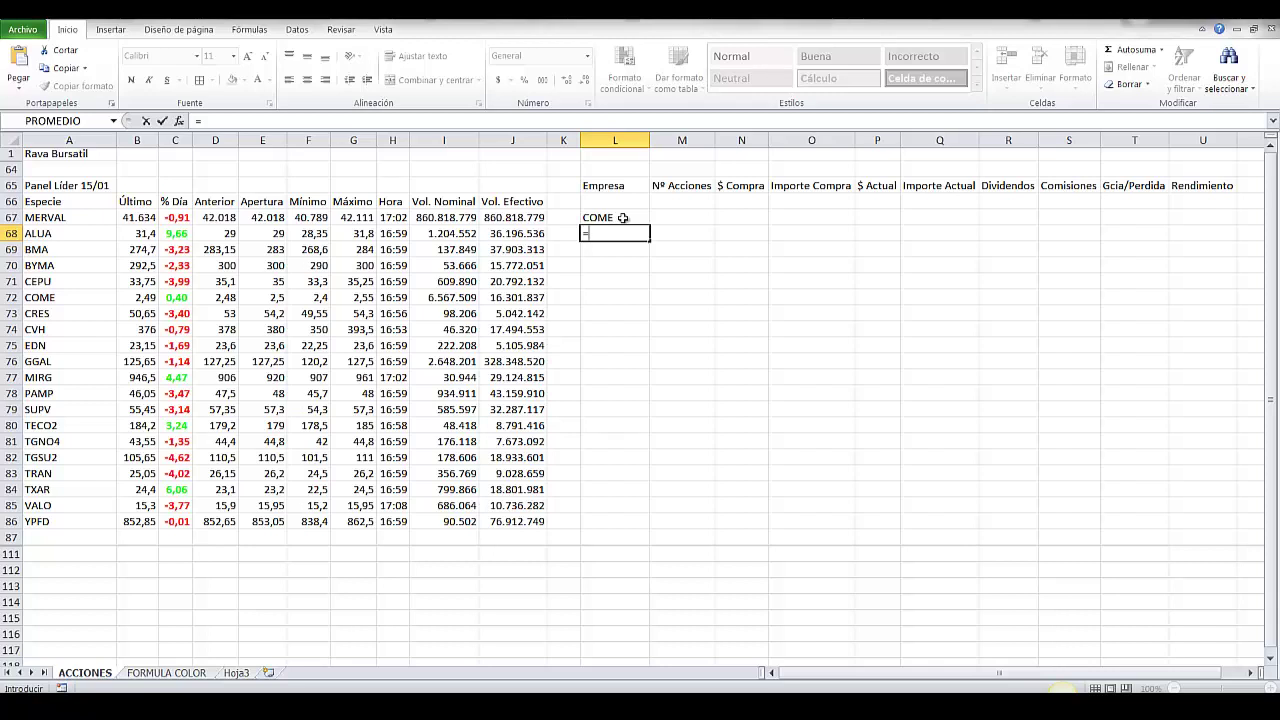
{"action": "type", "text": "81"}
{"action": "key", "text": "Return"}
{"action": "key", "text": "Up"}
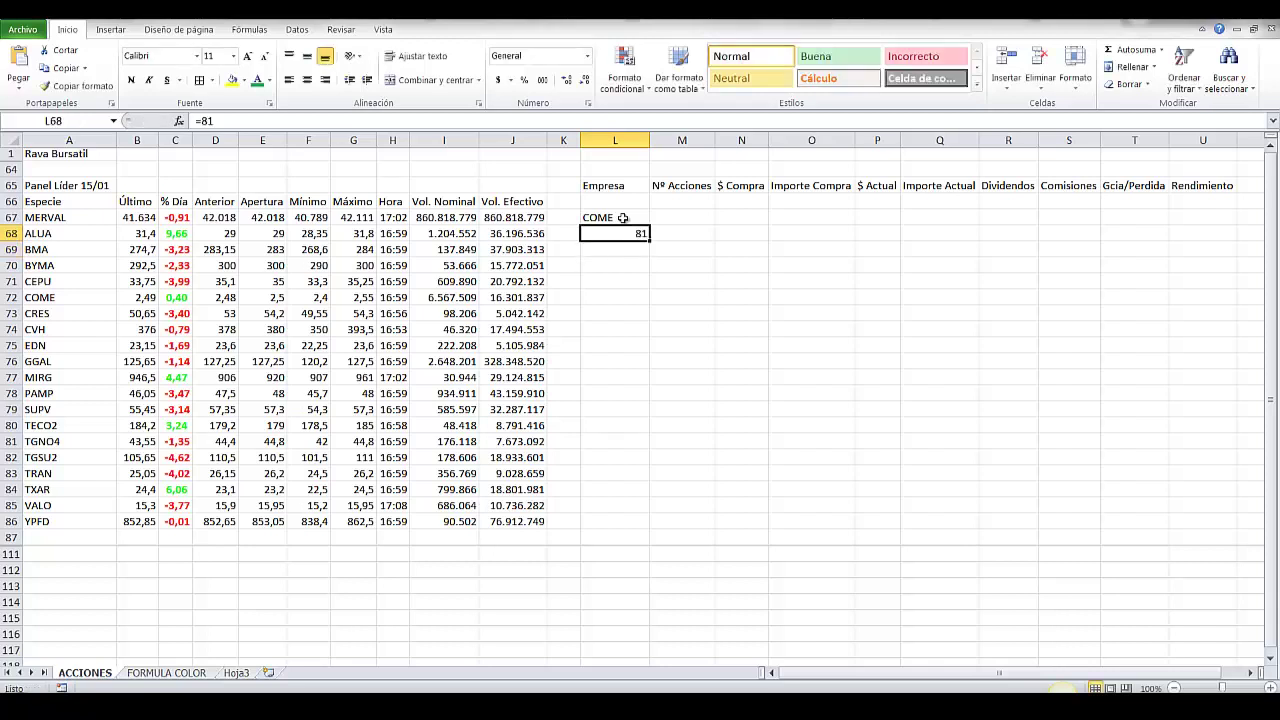
{"action": "type", "text": "=B81"}
{"action": "key", "text": "Return"}
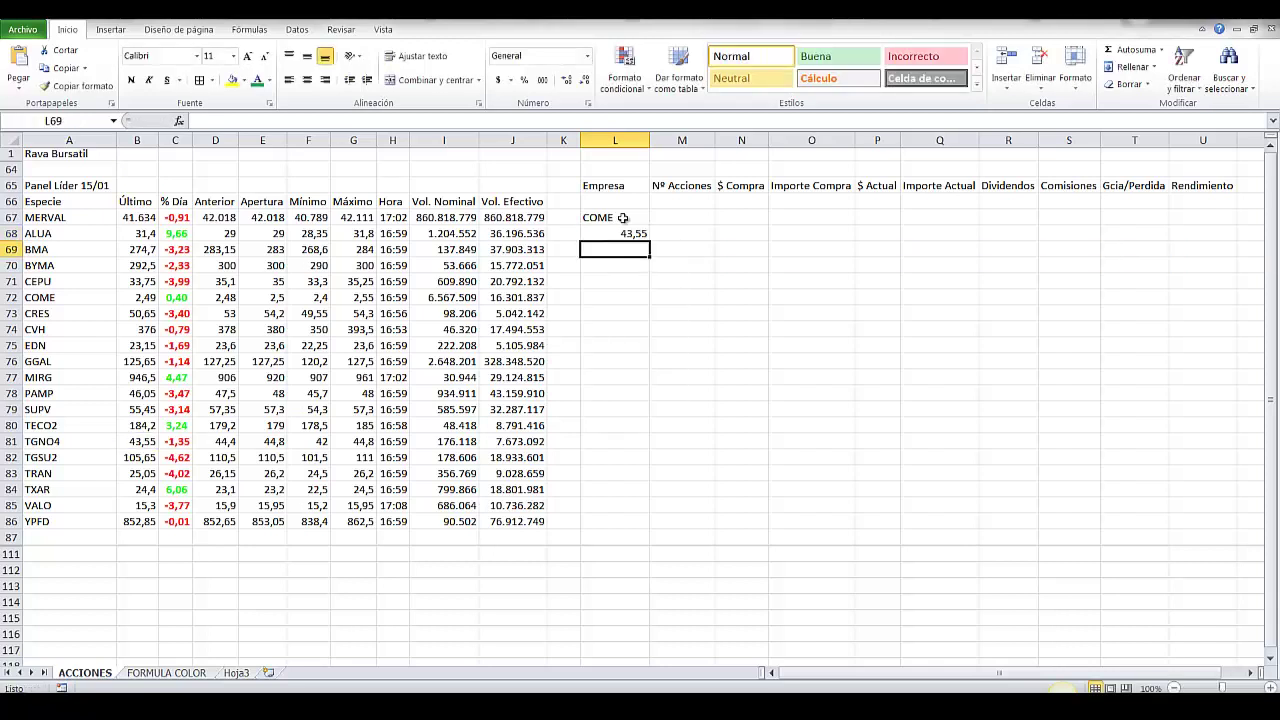
{"action": "key", "text": "Up"}
{"action": "type", "text": "="}
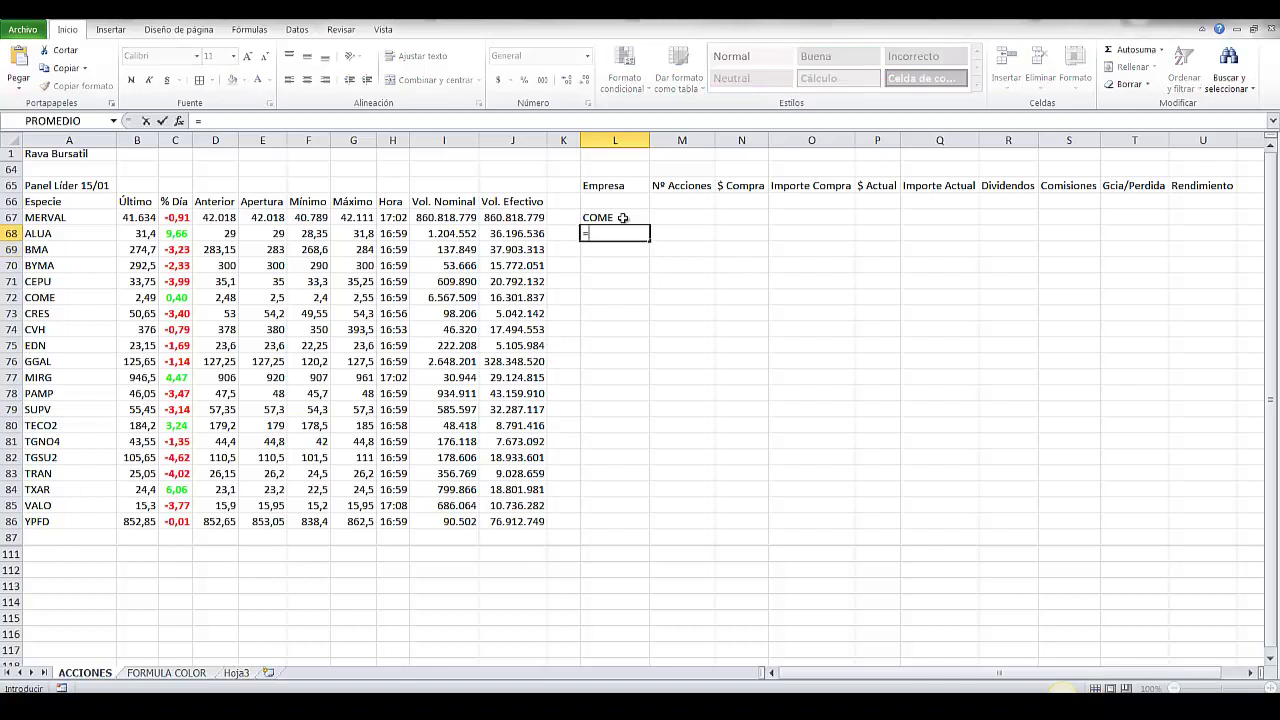
{"action": "type", "text": "A81"}
{"action": "key", "text": "Return"}
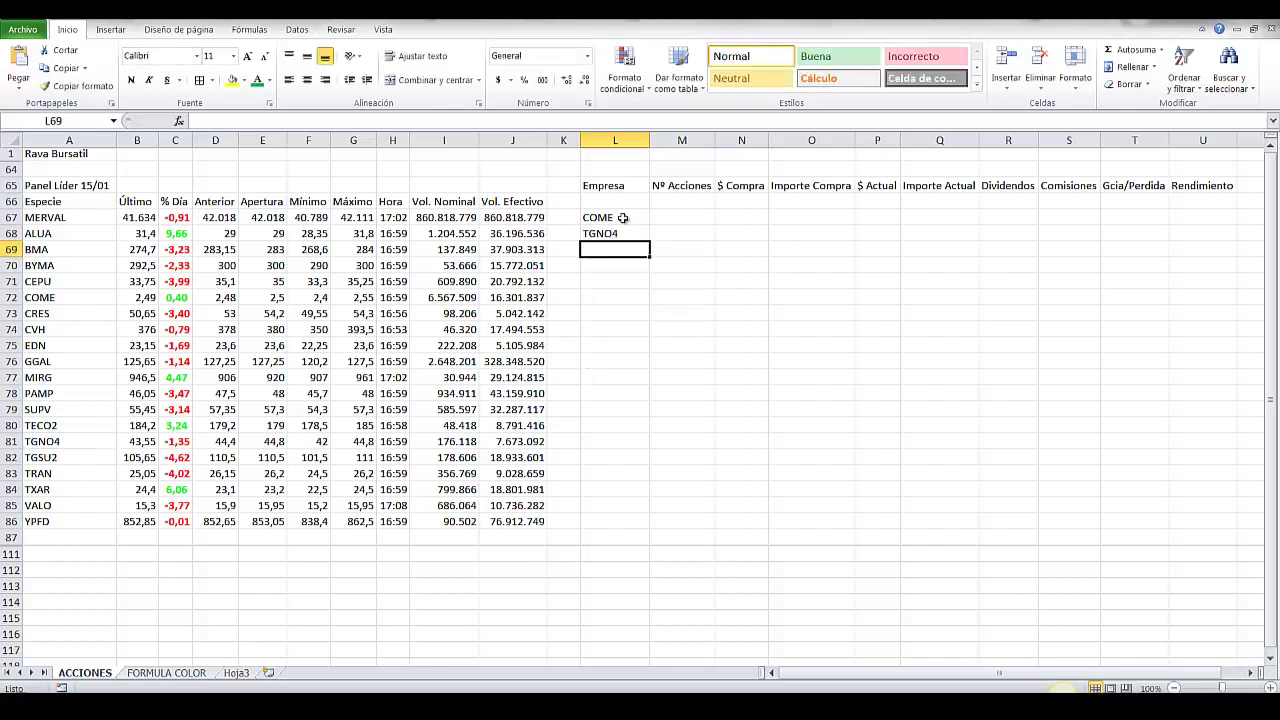
{"action": "type", "text": "=A"}
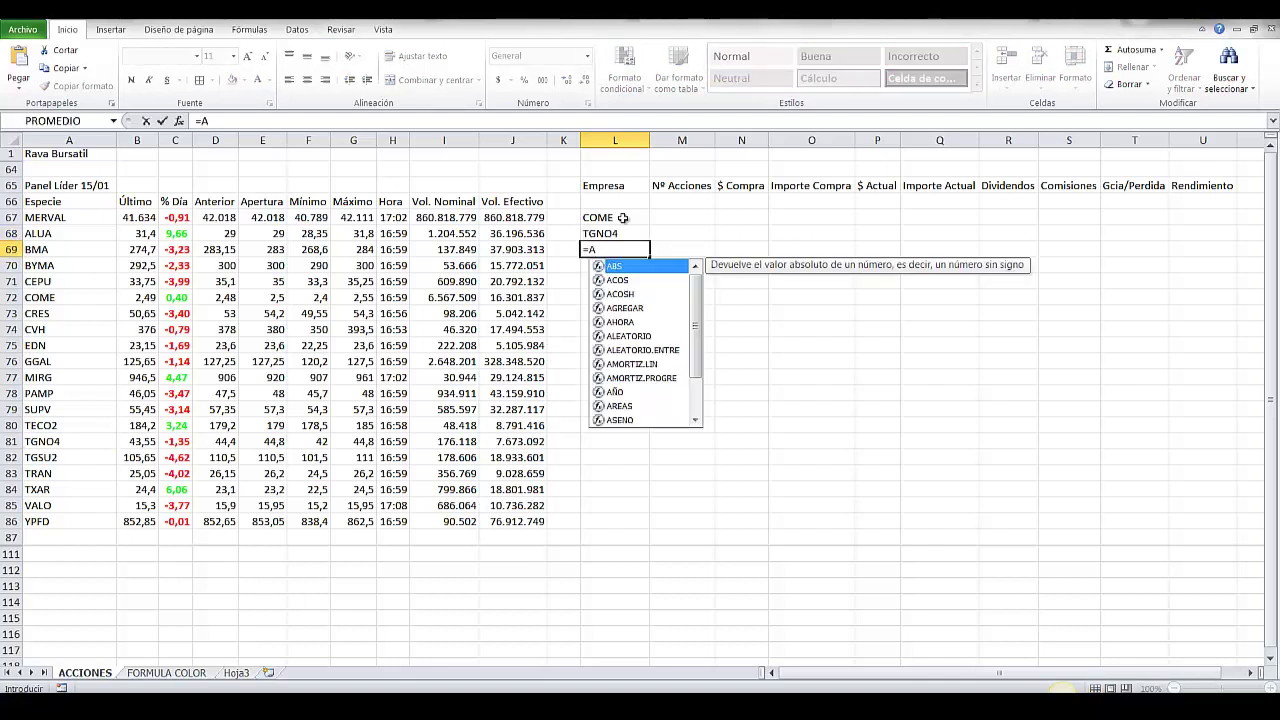
{"action": "type", "text": "82"}
{"action": "key", "text": "Tab"}
{"action": "key", "text": "Up"}
{"action": "key", "text": "Up"}
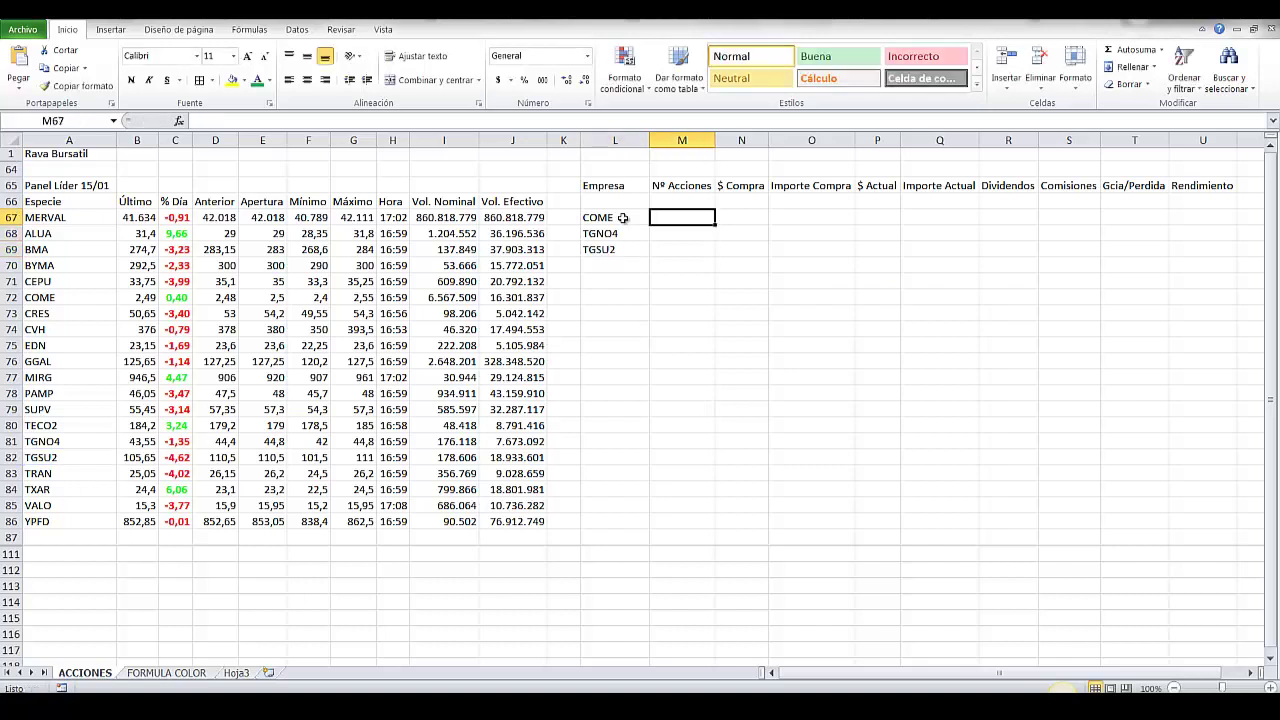
Step: Enter share counts 5000, 1000 and 2500 for COME, TGNO4 and TGSU2
{"action": "type", "text": "5000"}
{"action": "key", "text": "Return"}
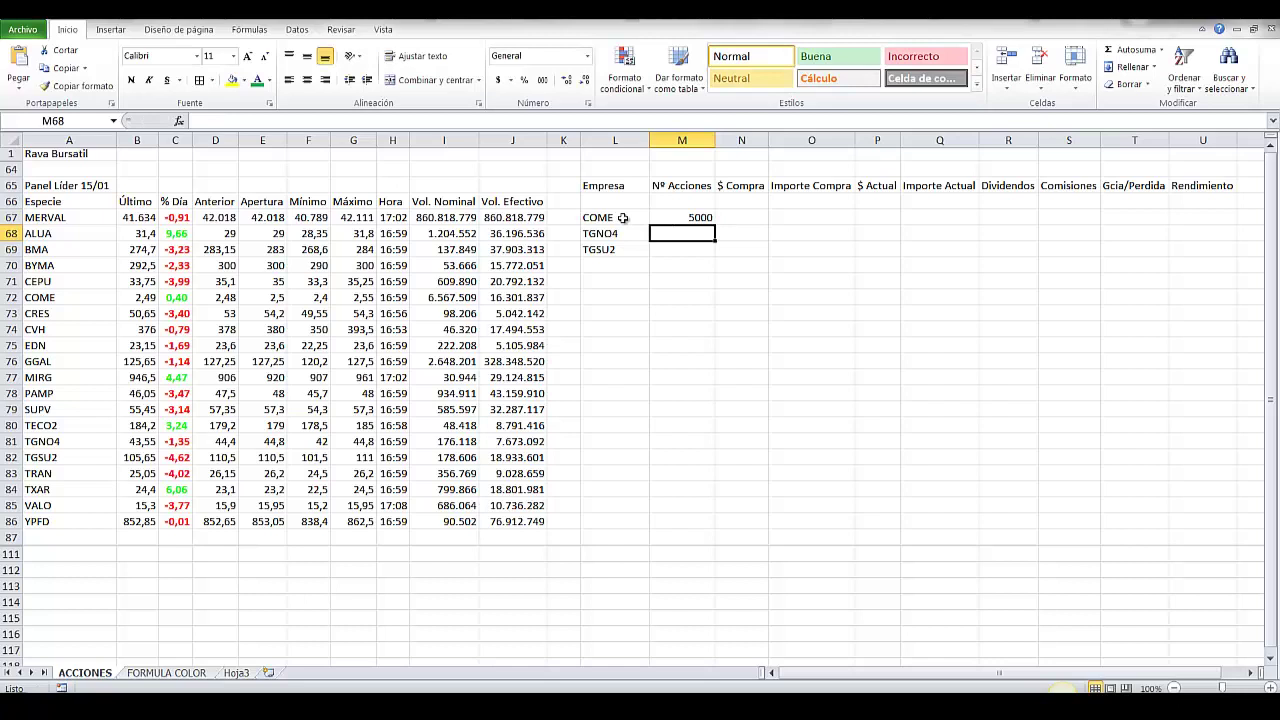
{"action": "type", "text": "100"}
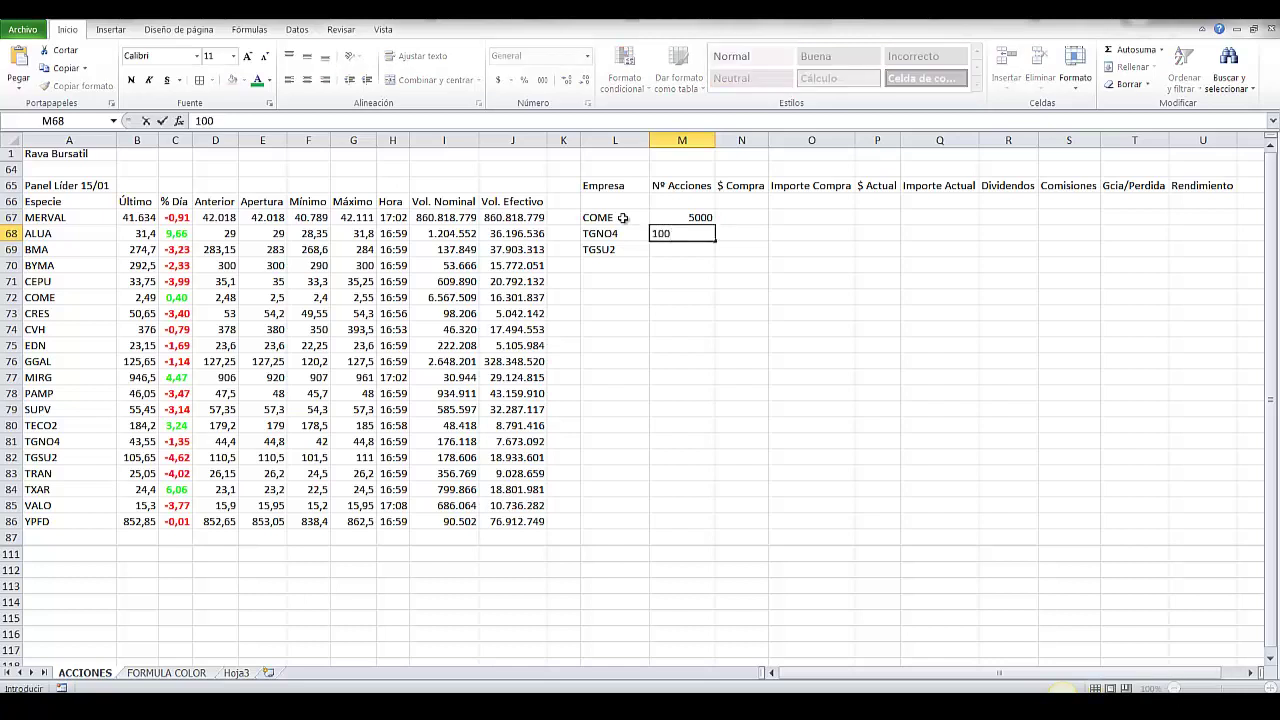
{"action": "type", "text": "0"}
{"action": "key", "text": "Return"}
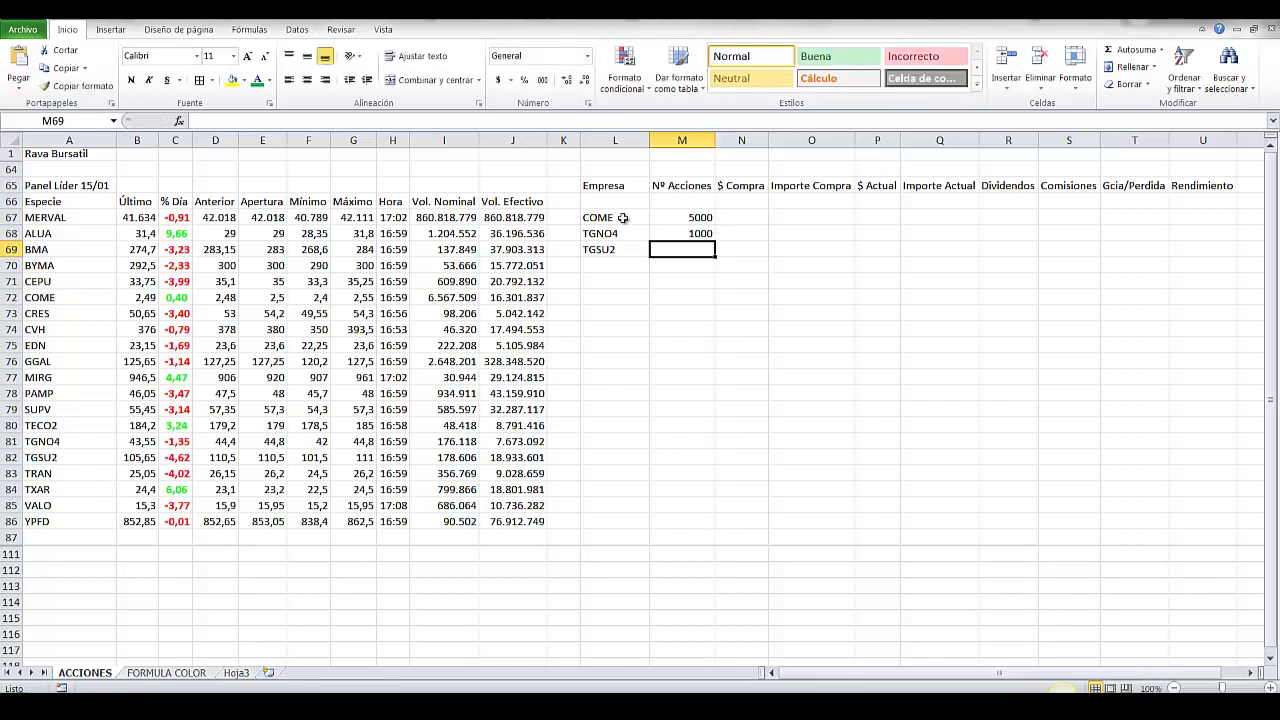
{"action": "type", "text": "2500"}
{"action": "key", "text": "Up"}
Step: Enter purchase prices 1,95, 40 and 100 in N67:N69
{"action": "key", "text": "Right"}
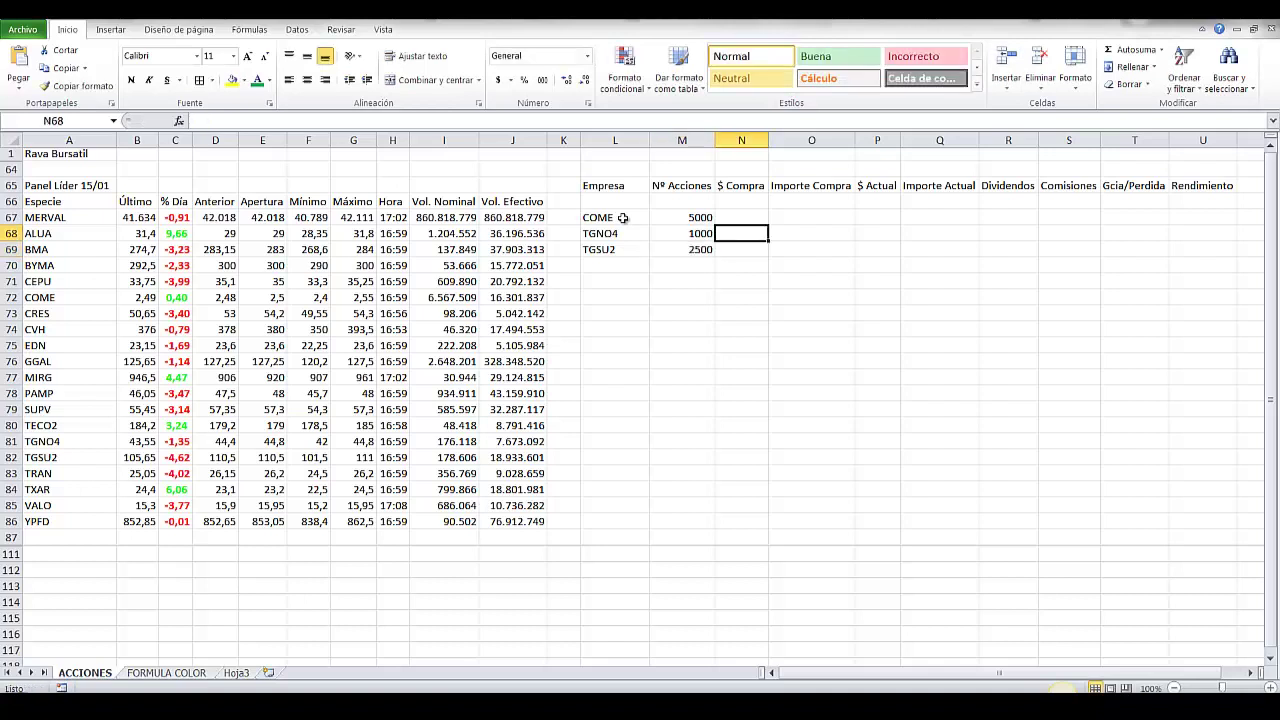
{"action": "key", "text": "Up"}
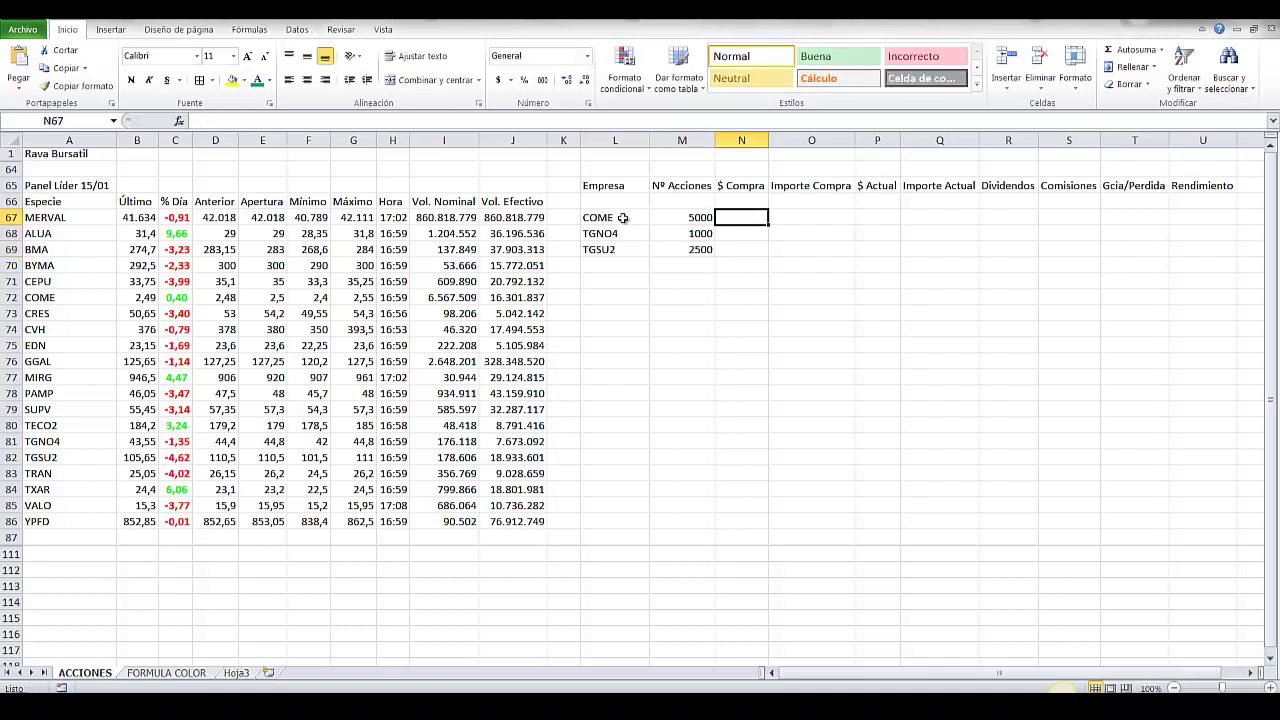
{"action": "type", "text": "1,9"}
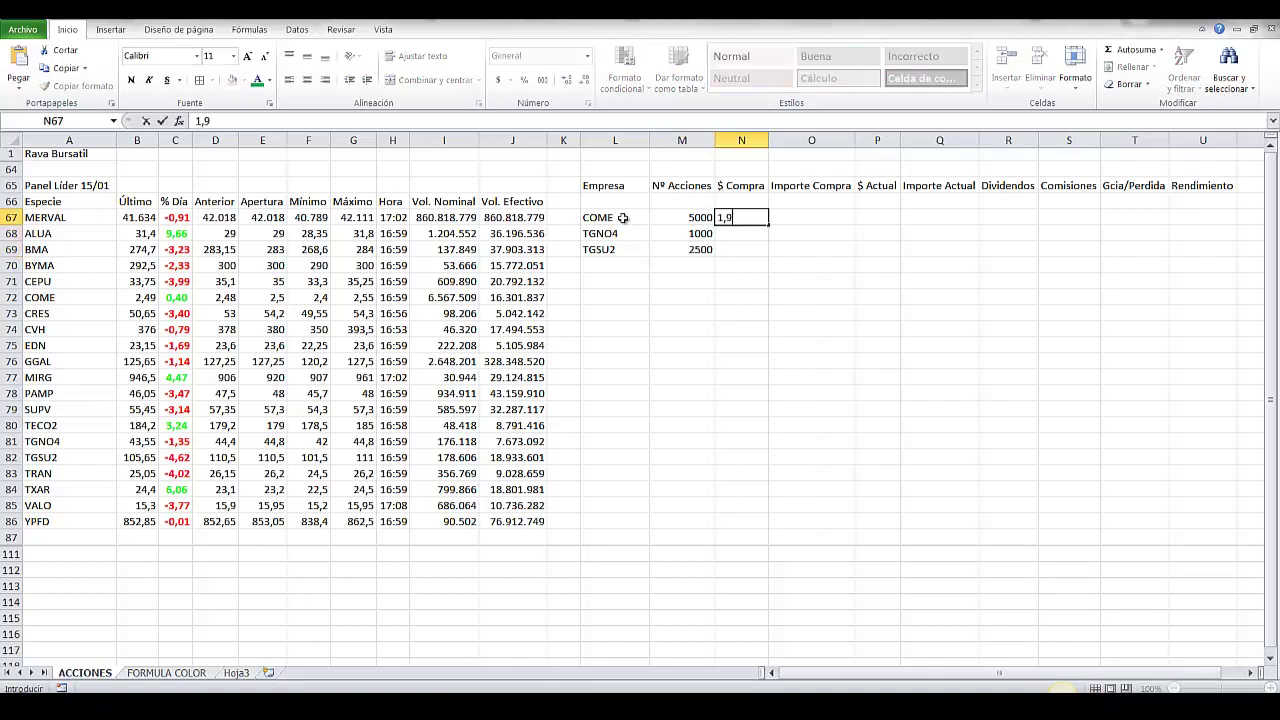
{"action": "type", "text": "5"}
{"action": "key", "text": "Return"}
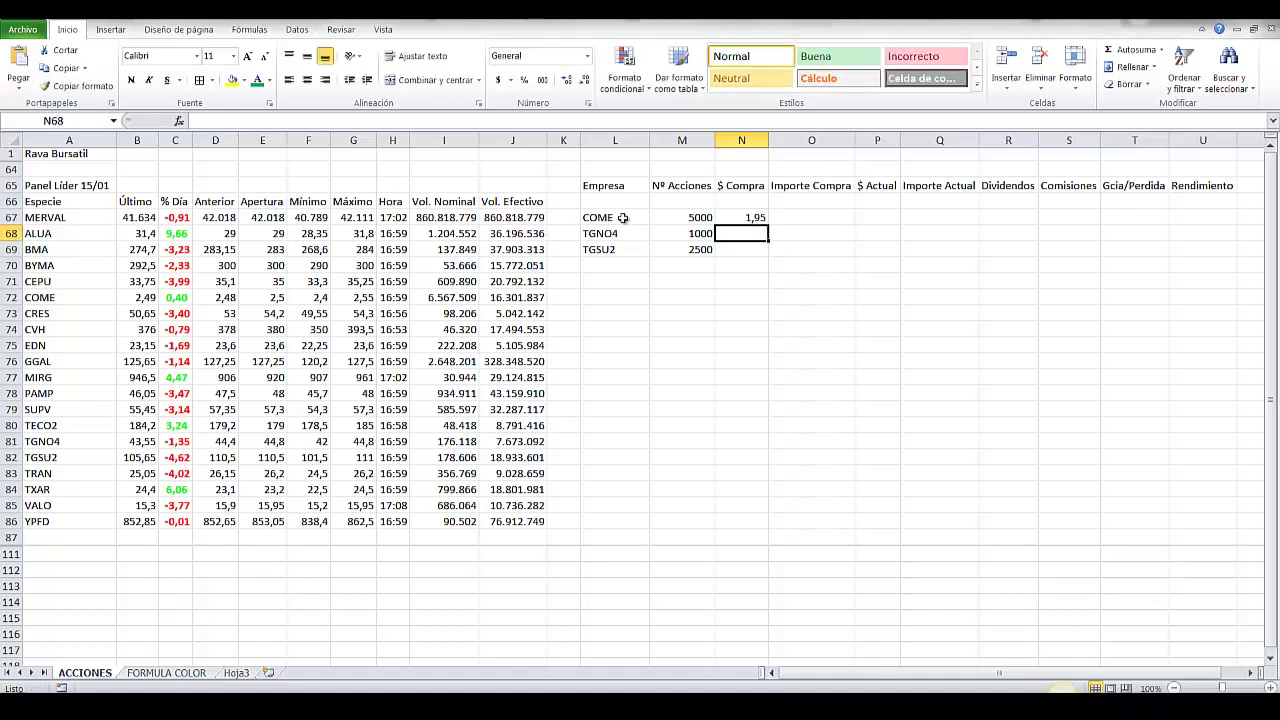
{"action": "type", "text": "40"}
{"action": "key", "text": "Return"}
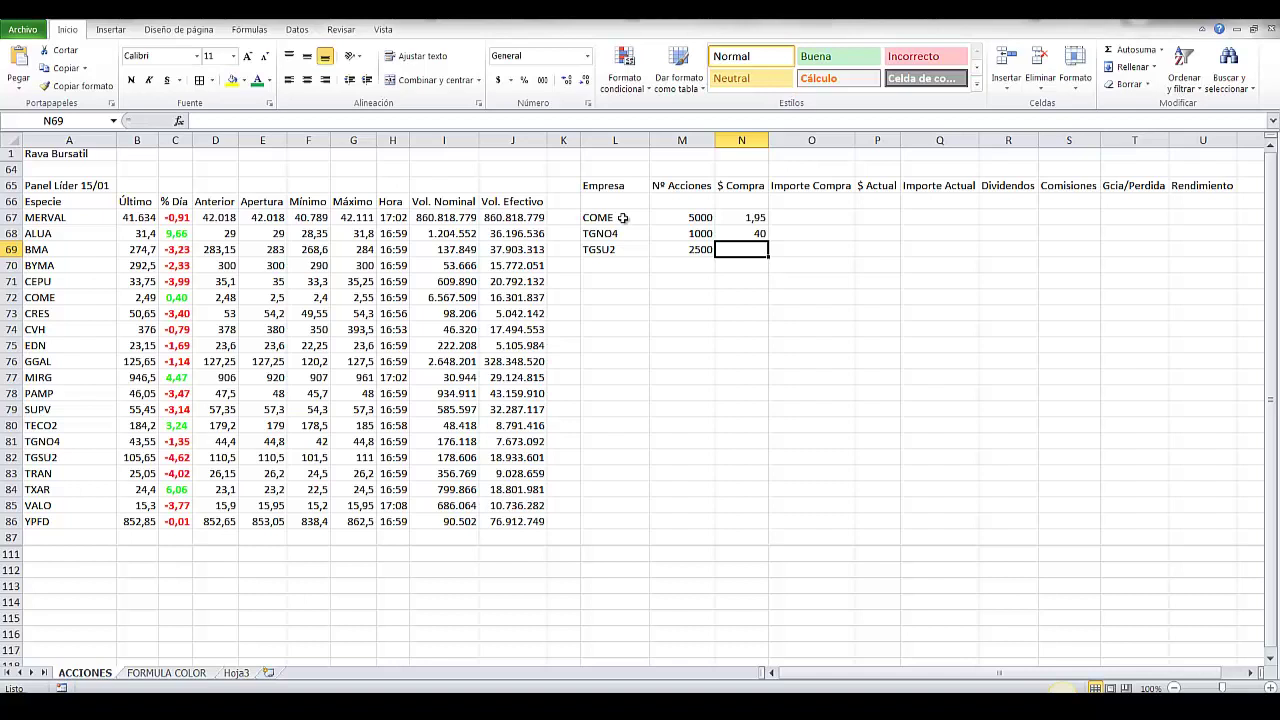
{"action": "left_click", "coordinate": [676, 249]}
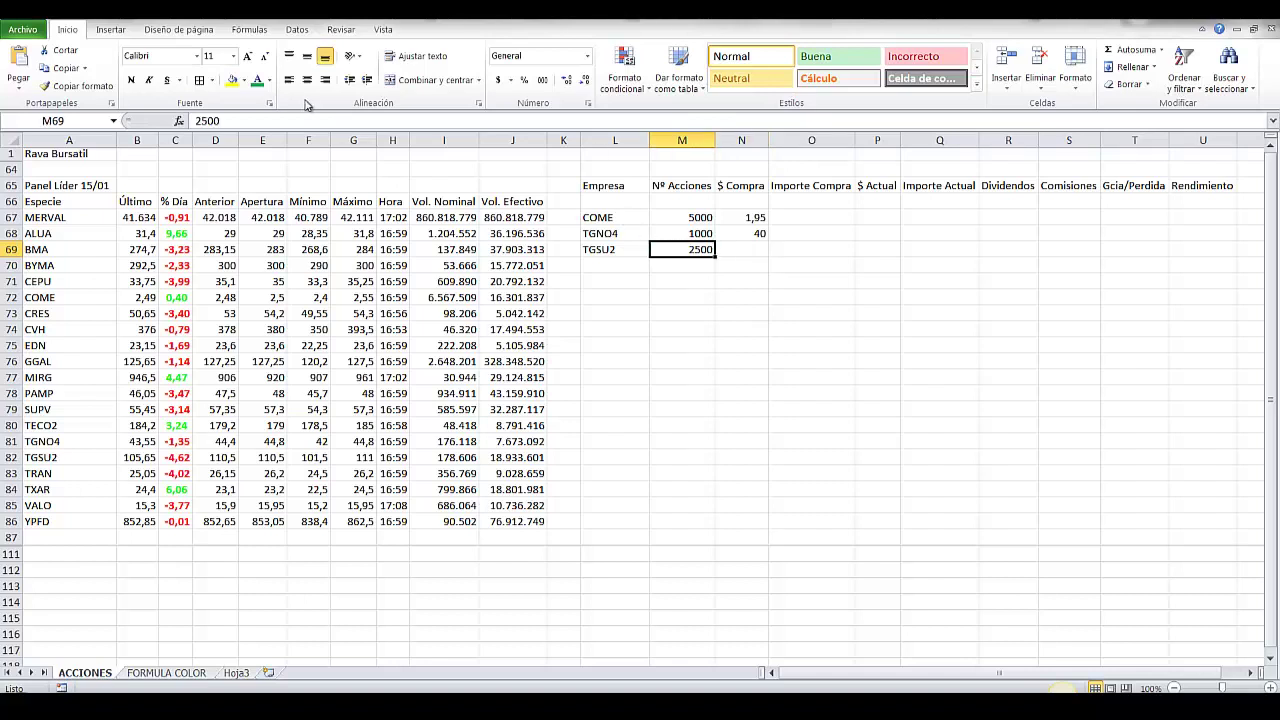
{"action": "left_click", "coordinate": [216, 121]}
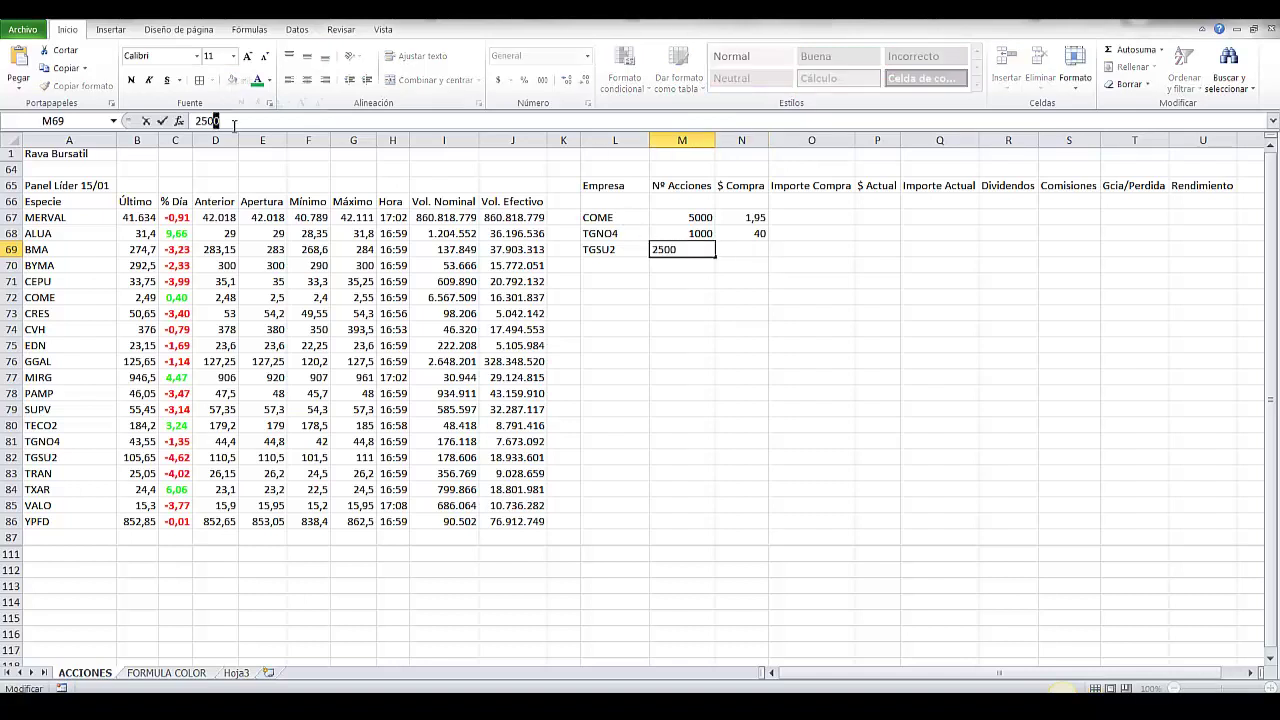
{"action": "left_click", "coordinate": [741, 253]}
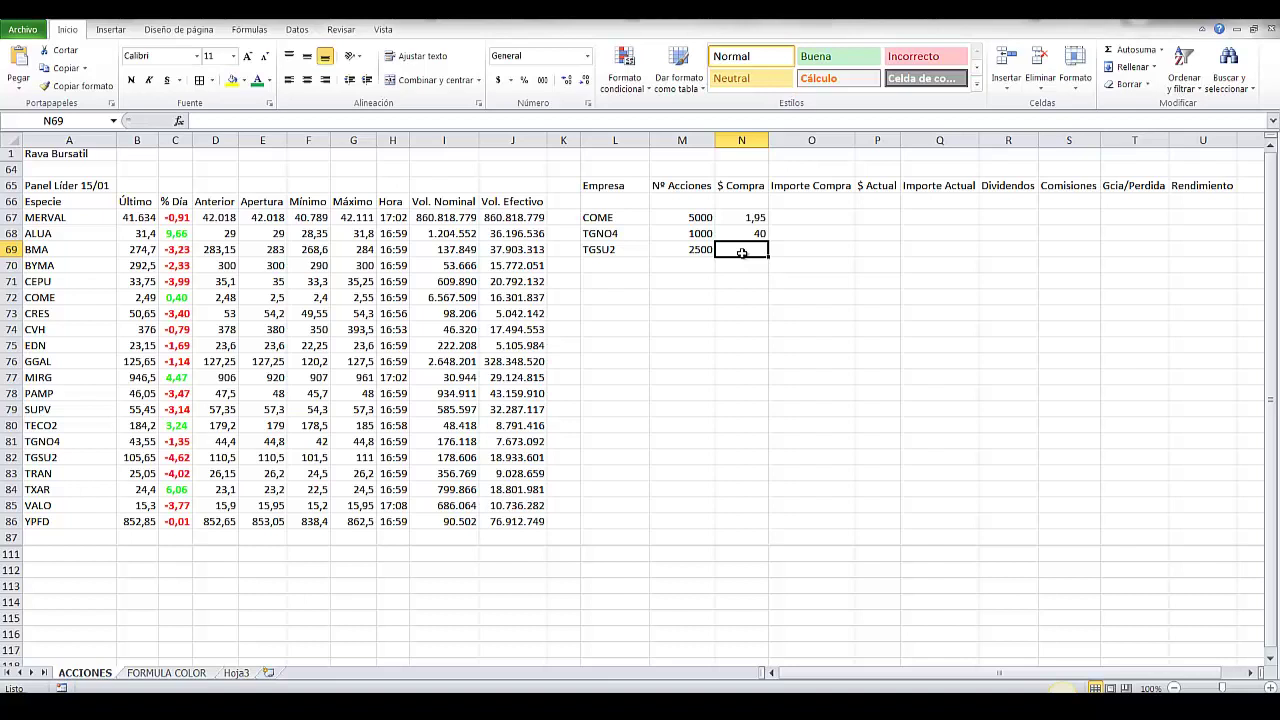
{"action": "type", "text": "100"}
{"action": "key", "text": "Tab"}
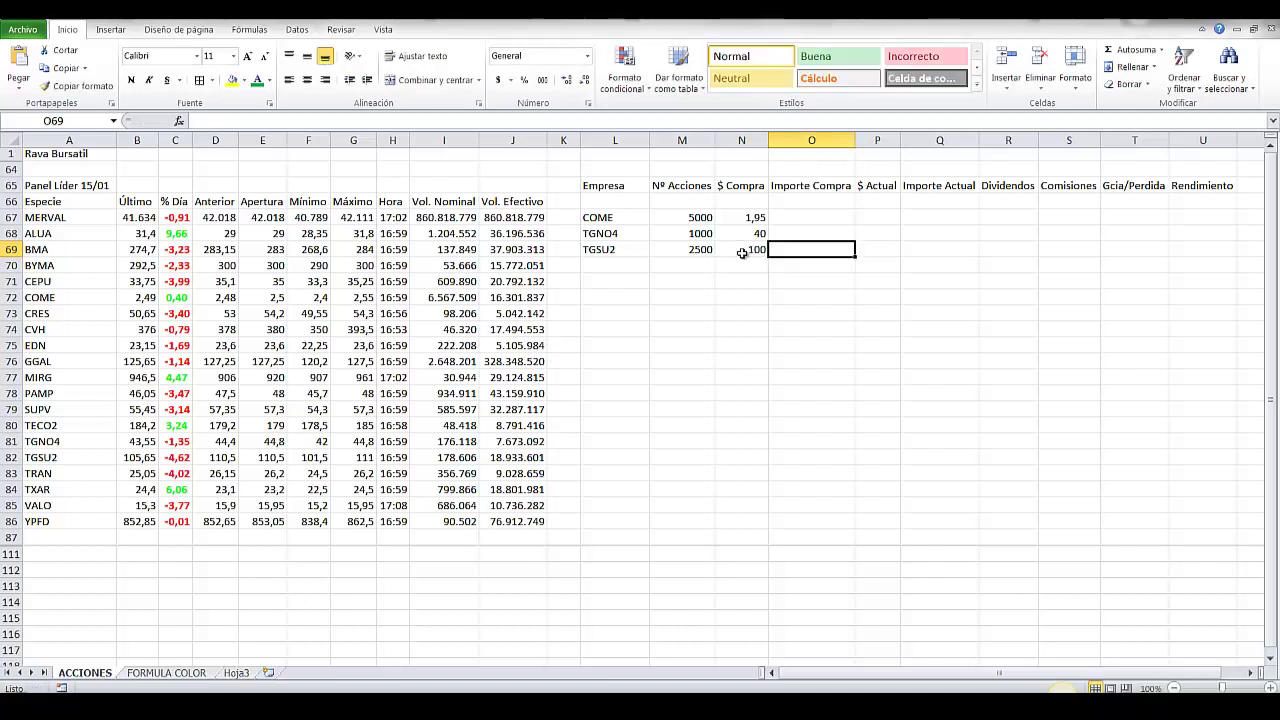
Step: Format the three purchase prices as accounting currency
{"action": "left_click_drag", "start_coordinate": [741, 217], "coordinate": [745, 249]}
{"action": "right_click", "coordinate": [748, 247]}
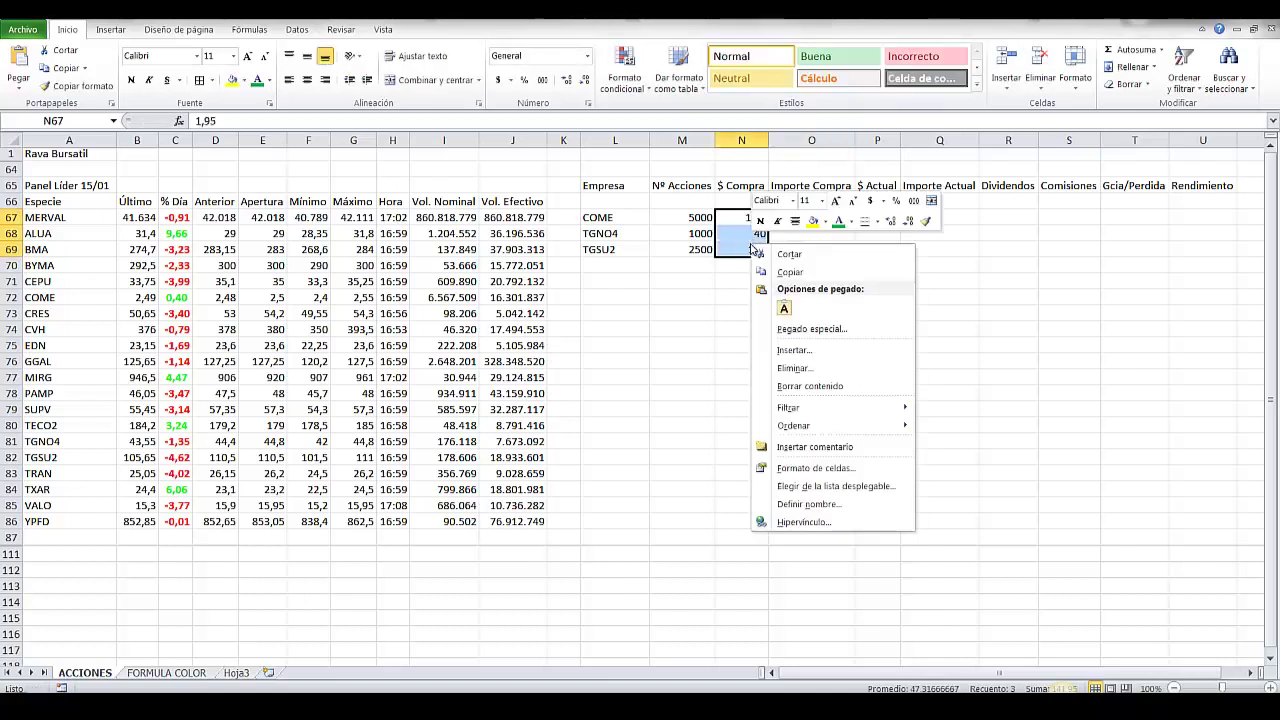
{"action": "left_click", "coordinate": [810, 468]}
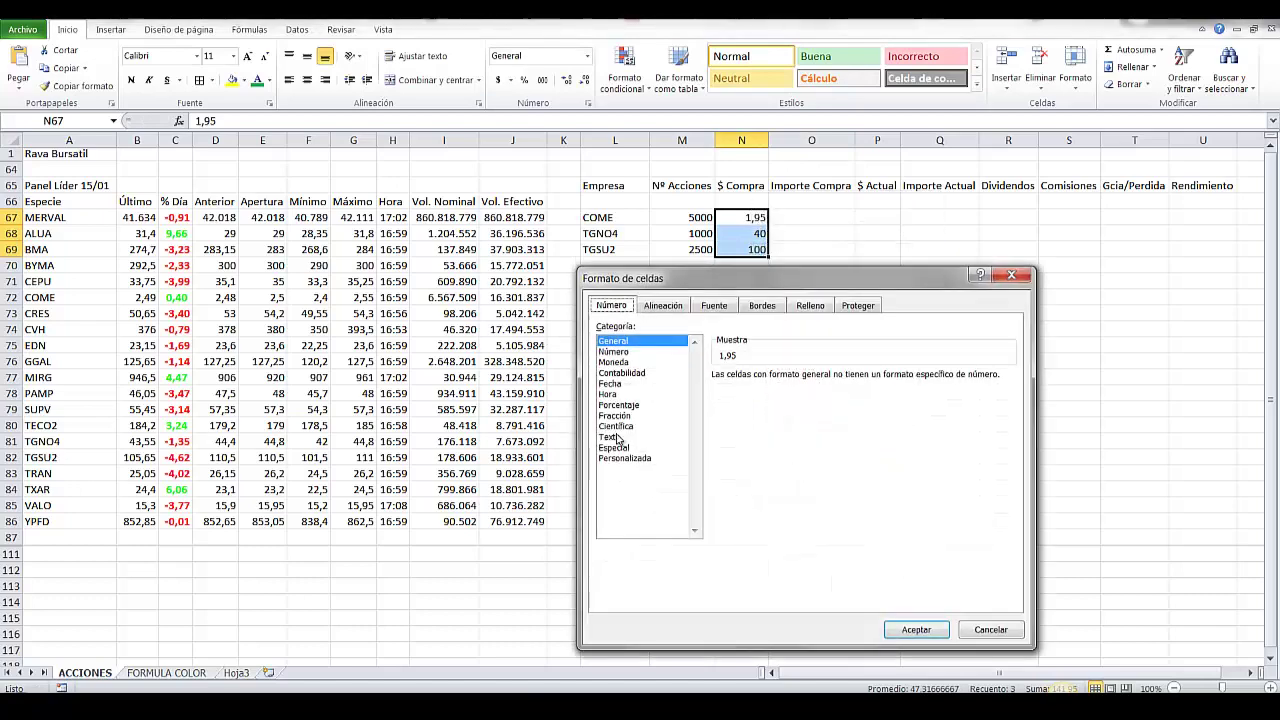
{"action": "left_click", "coordinate": [621, 373]}
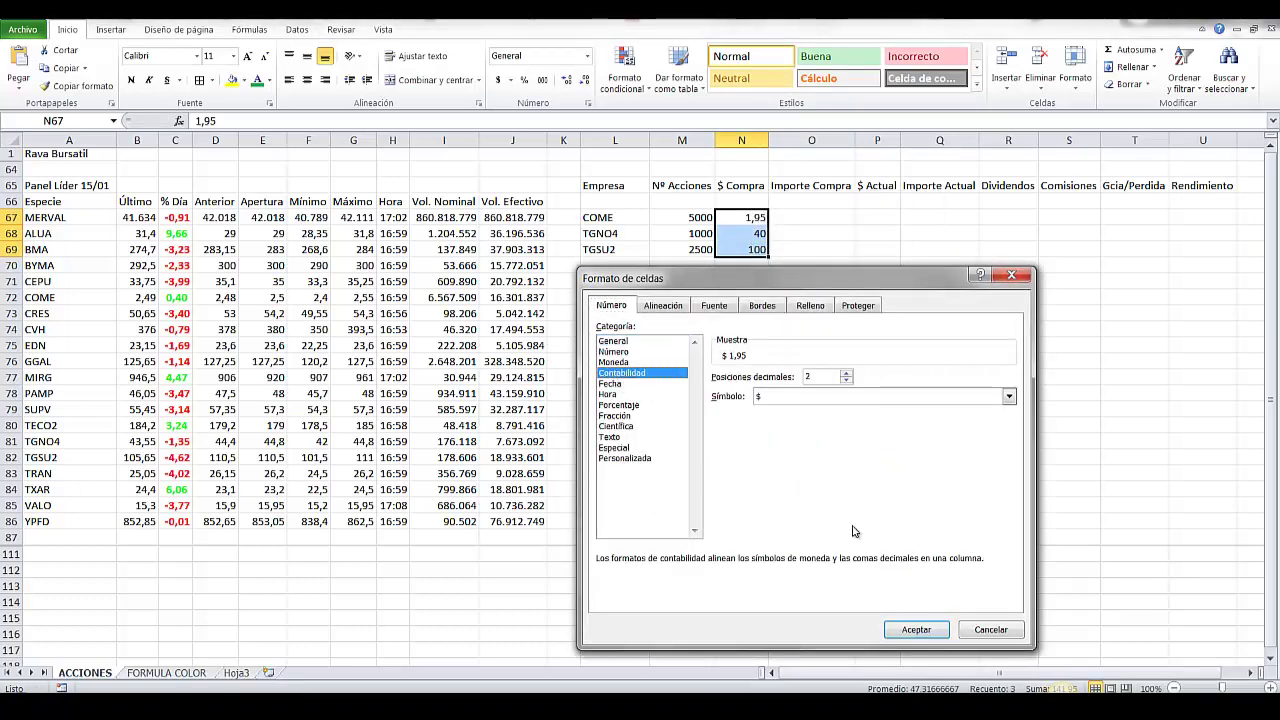
{"action": "left_click", "coordinate": [916, 629]}
{"action": "left_click", "coordinate": [803, 218]}
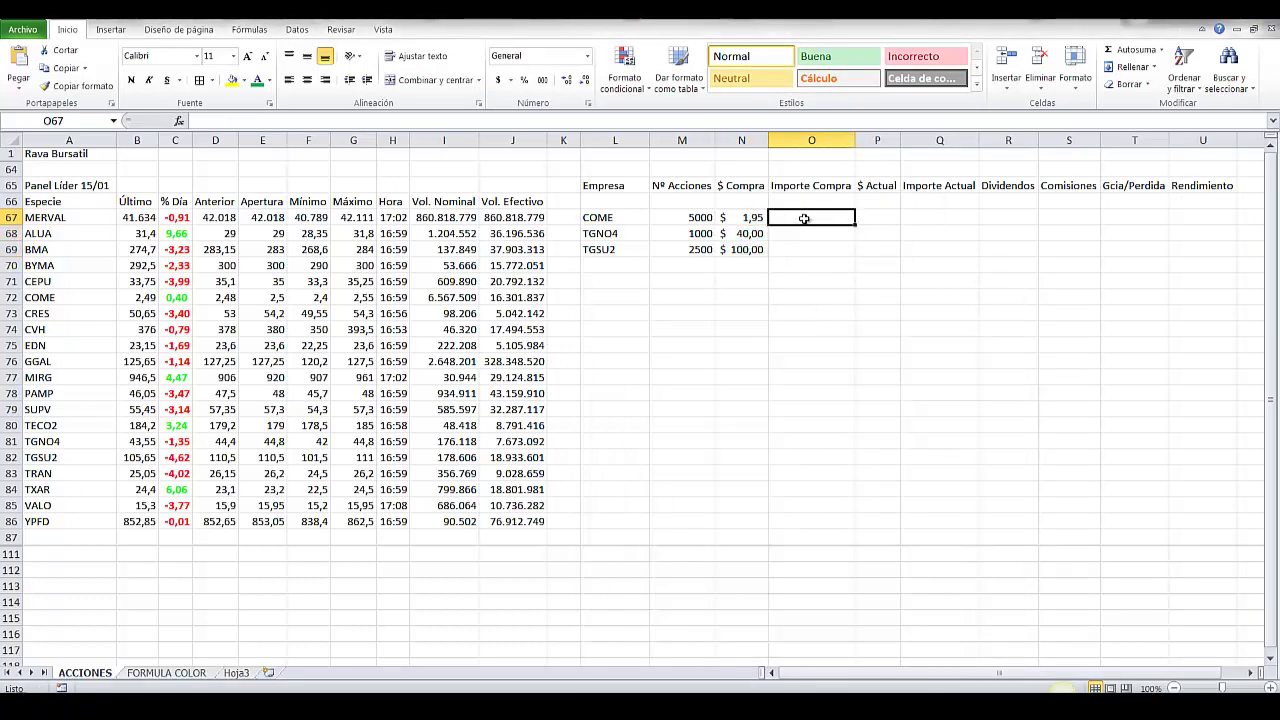
Step: Enter =M67*N67 in O67 and copy it to O68:O69 for $ 9.750,00, $ 40.000,00, $ 250.000,00
{"action": "type", "text": "="}
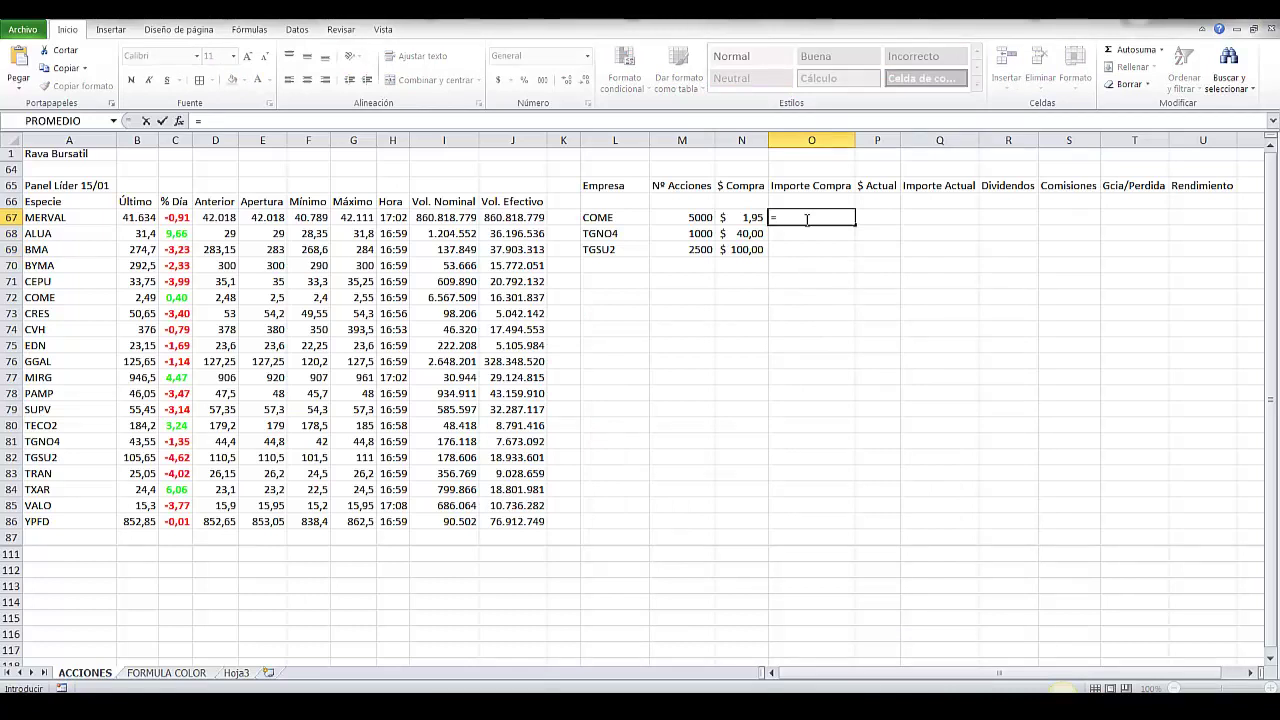
{"action": "type", "text": "M67*"}
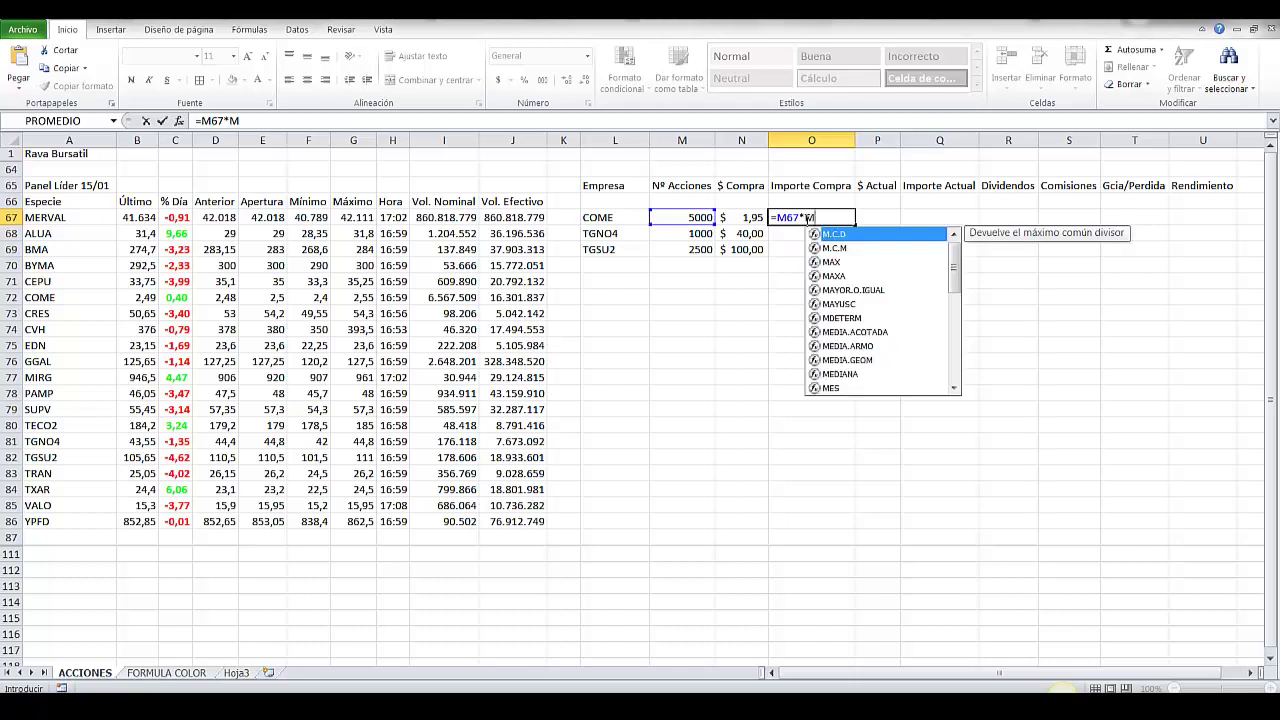
{"action": "type", "text": "N67"}
{"action": "key", "text": "Return"}
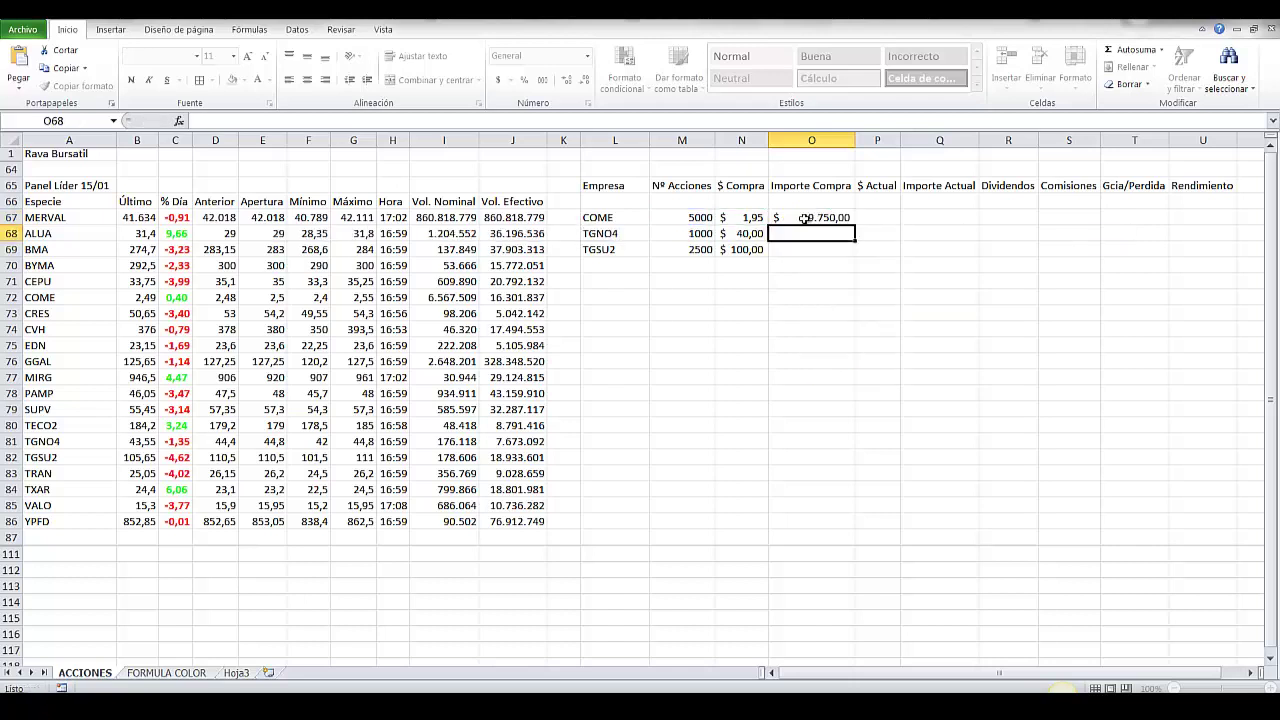
{"action": "right_click", "coordinate": [813, 223]}
{"action": "left_click", "coordinate": [843, 247]}
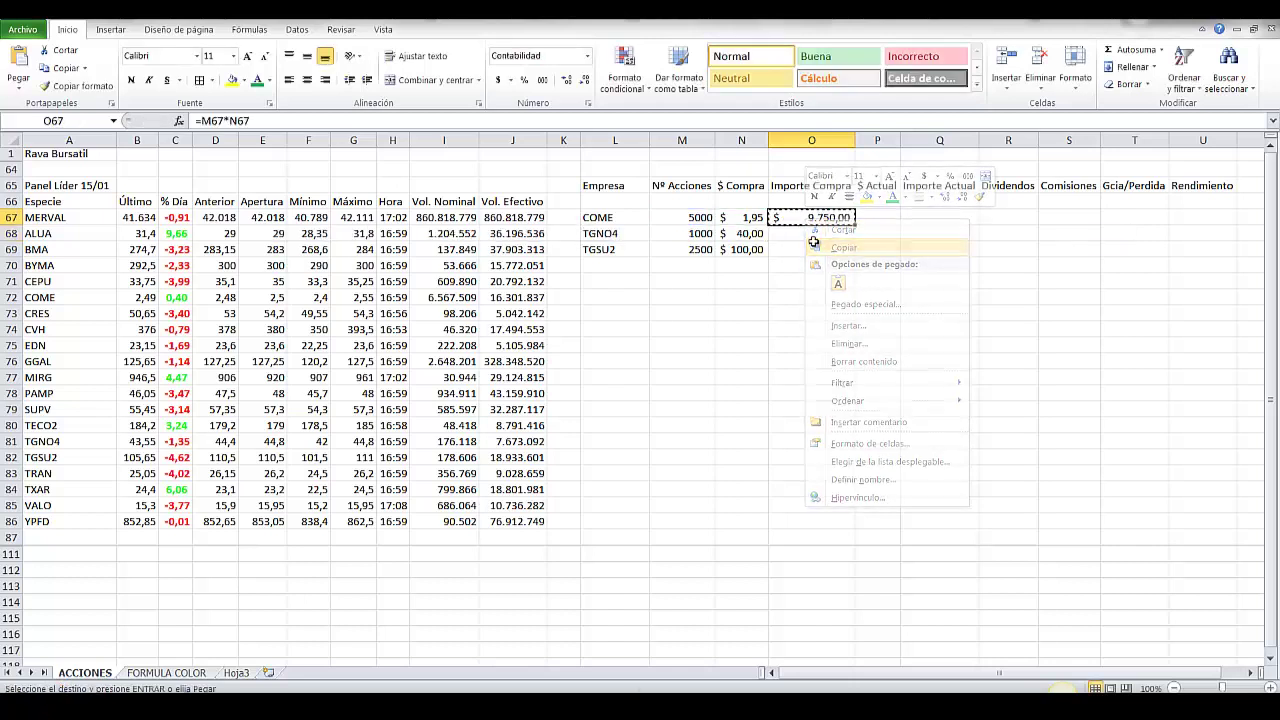
{"action": "left_click_drag", "start_coordinate": [814, 234], "coordinate": [814, 243]}
{"action": "key", "text": "Return"}
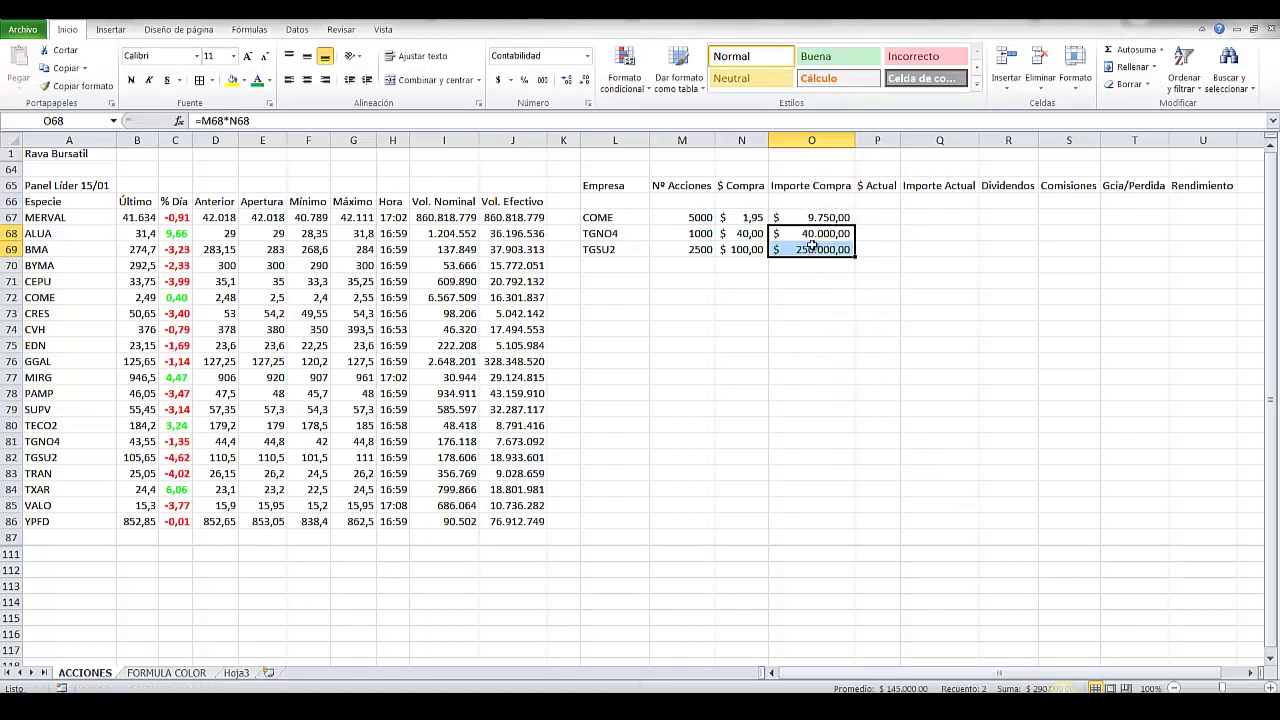
{"action": "key", "text": "Down"}
{"action": "key", "text": "Left"}
{"action": "key", "text": "Left"}
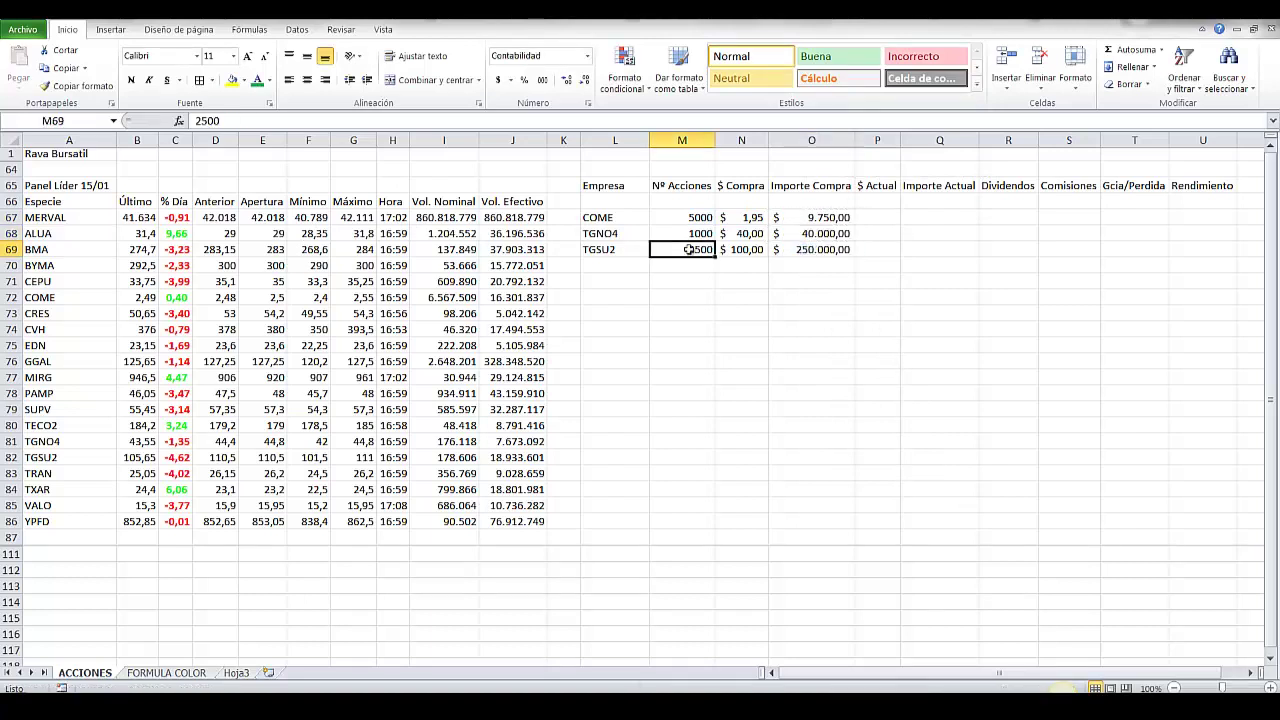
{"action": "left_click", "coordinate": [862, 216]}
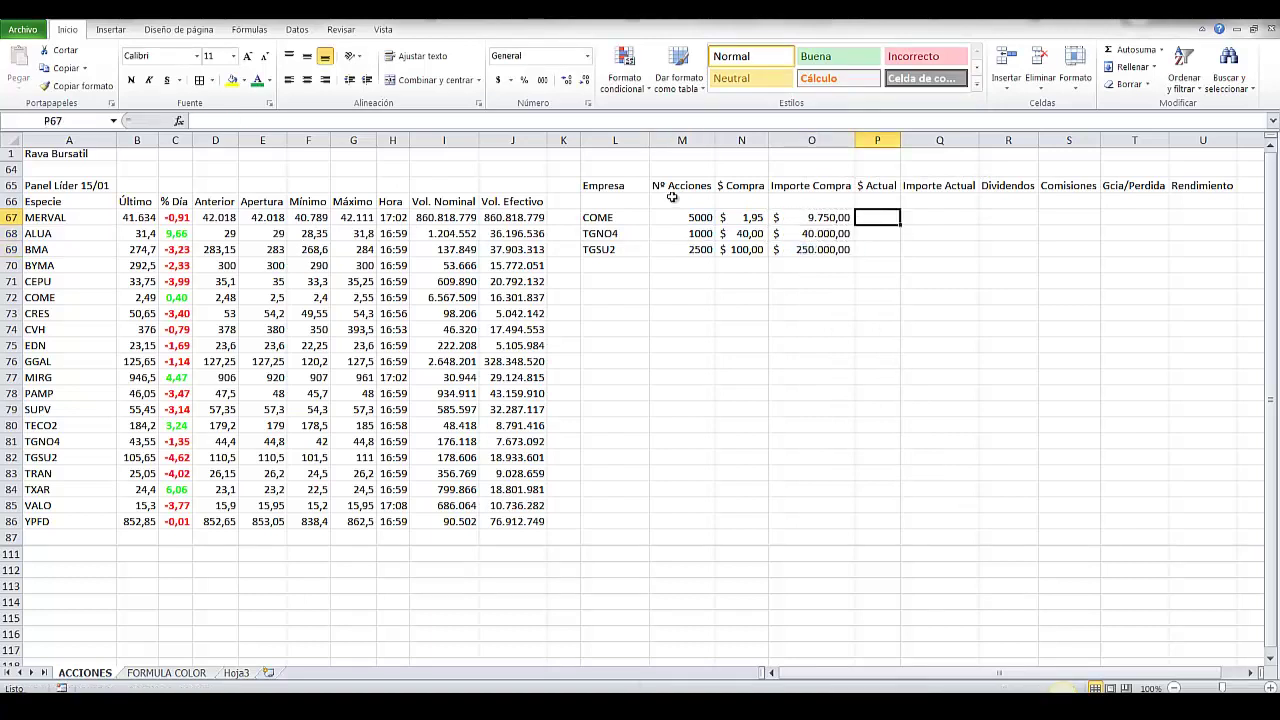
Step: Link P67 to the current price with =B72 and copy the formula to P68:P69
{"action": "type", "text": "="}
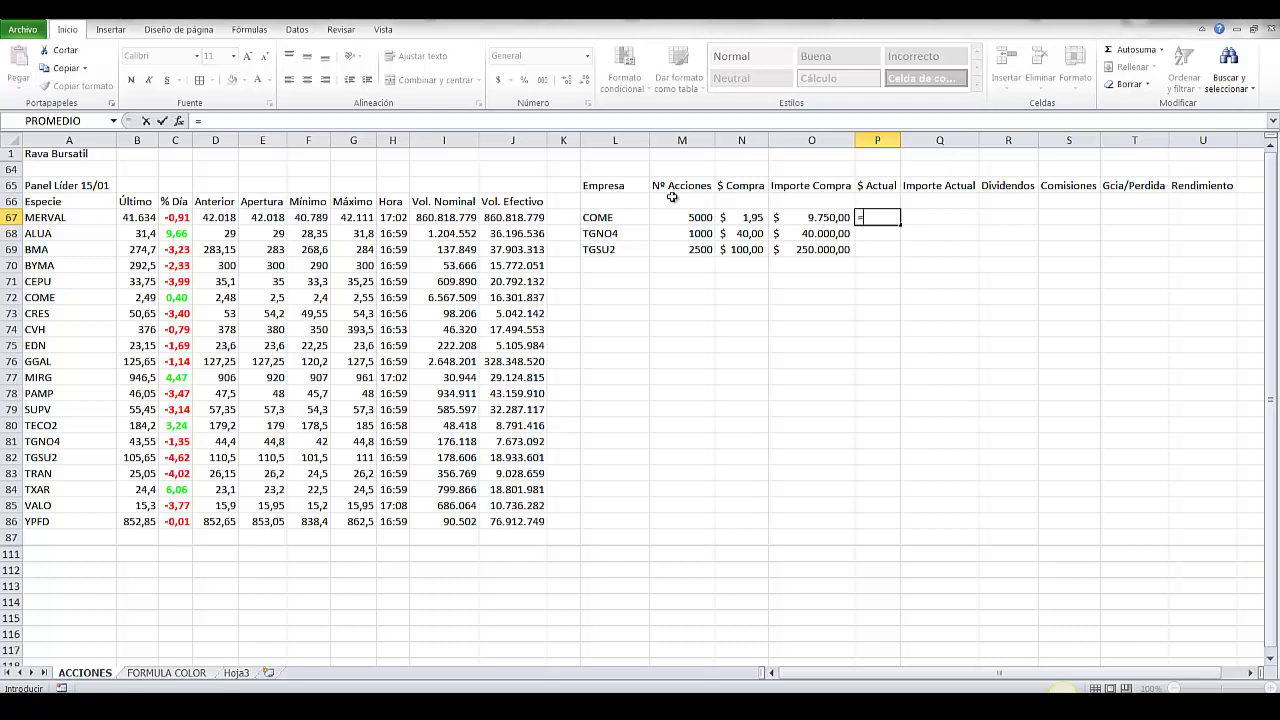
{"action": "type", "text": "B"}
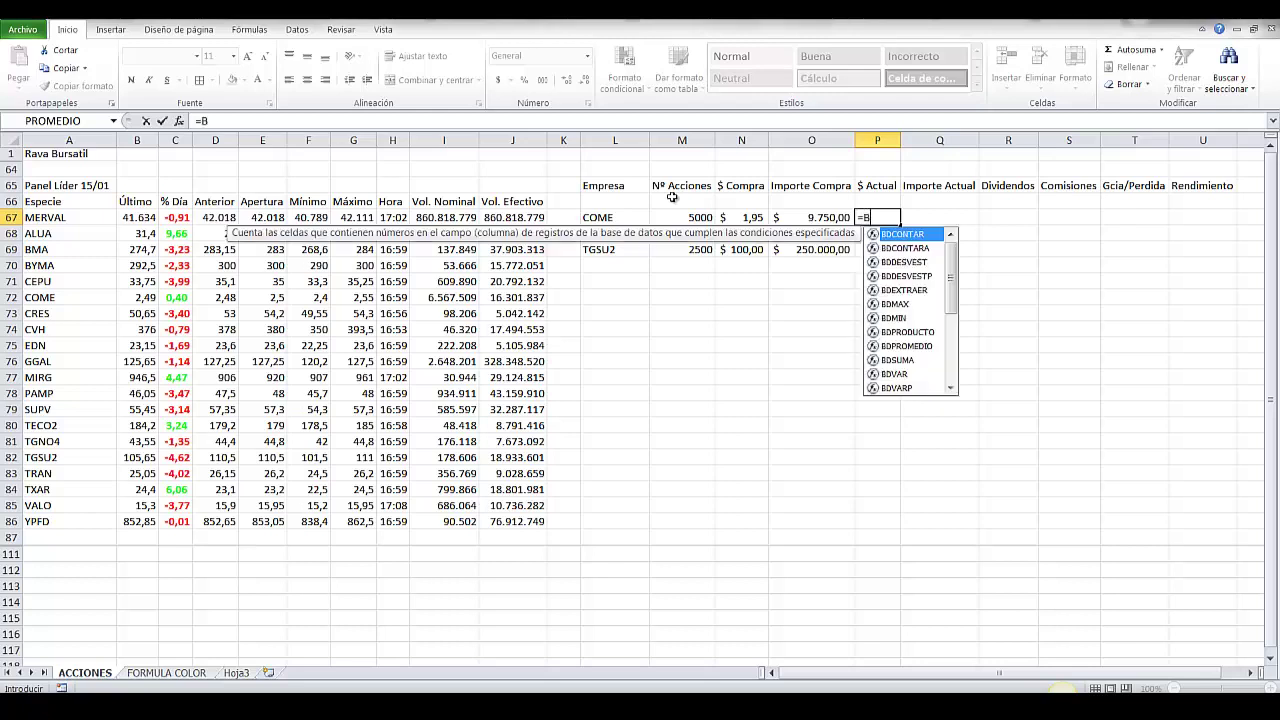
{"action": "type", "text": "72"}
{"action": "key", "text": "Return"}
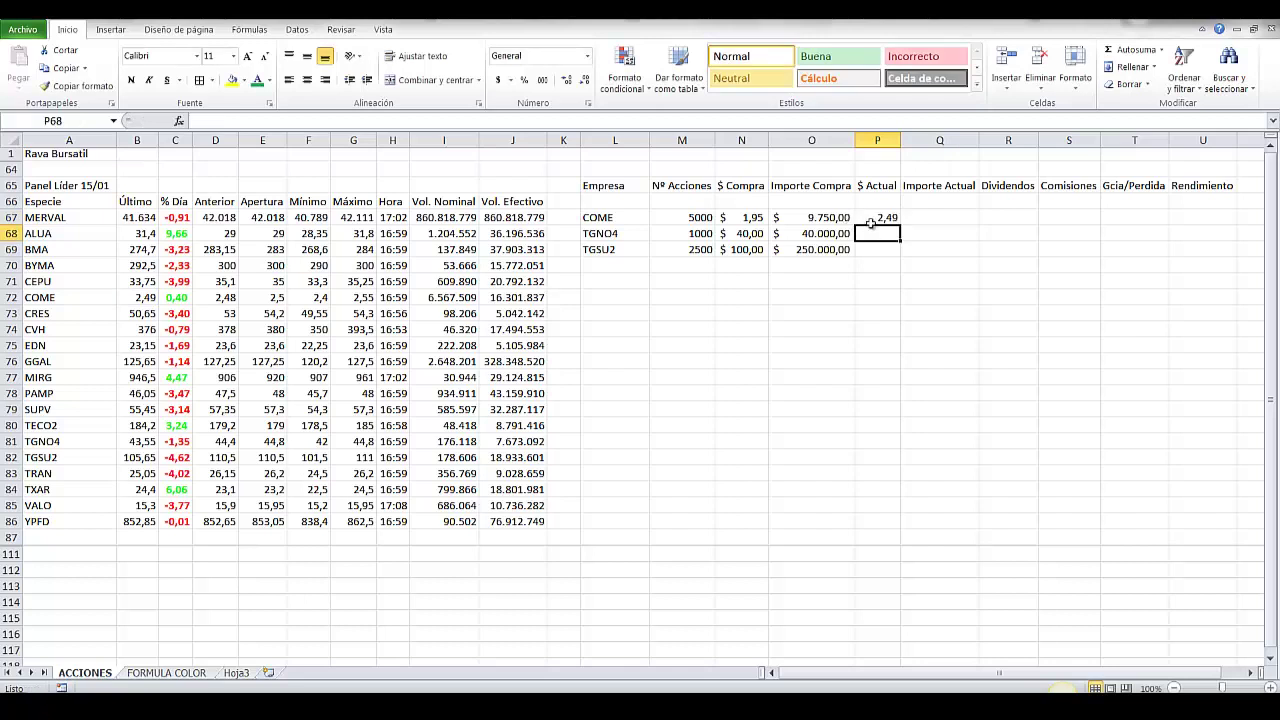
{"action": "left_click", "coordinate": [874, 220]}
{"action": "right_click", "coordinate": [874, 220]}
{"action": "key", "text": "c"}
{"action": "left_click_drag", "start_coordinate": [877, 233], "coordinate": [877, 249]}
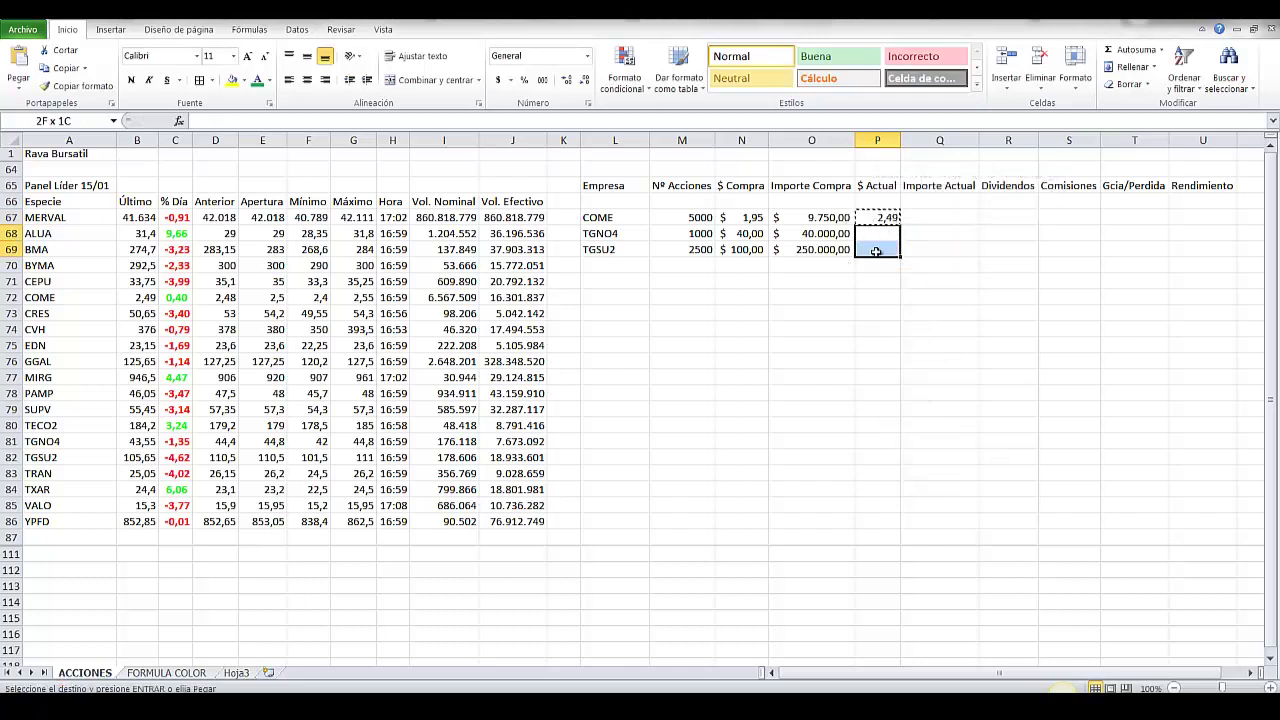
{"action": "key", "text": "Return"}
Step: Copy N67's accounting format onto the $ Actual prices and autofit column P
{"action": "left_click", "coordinate": [754, 218]}
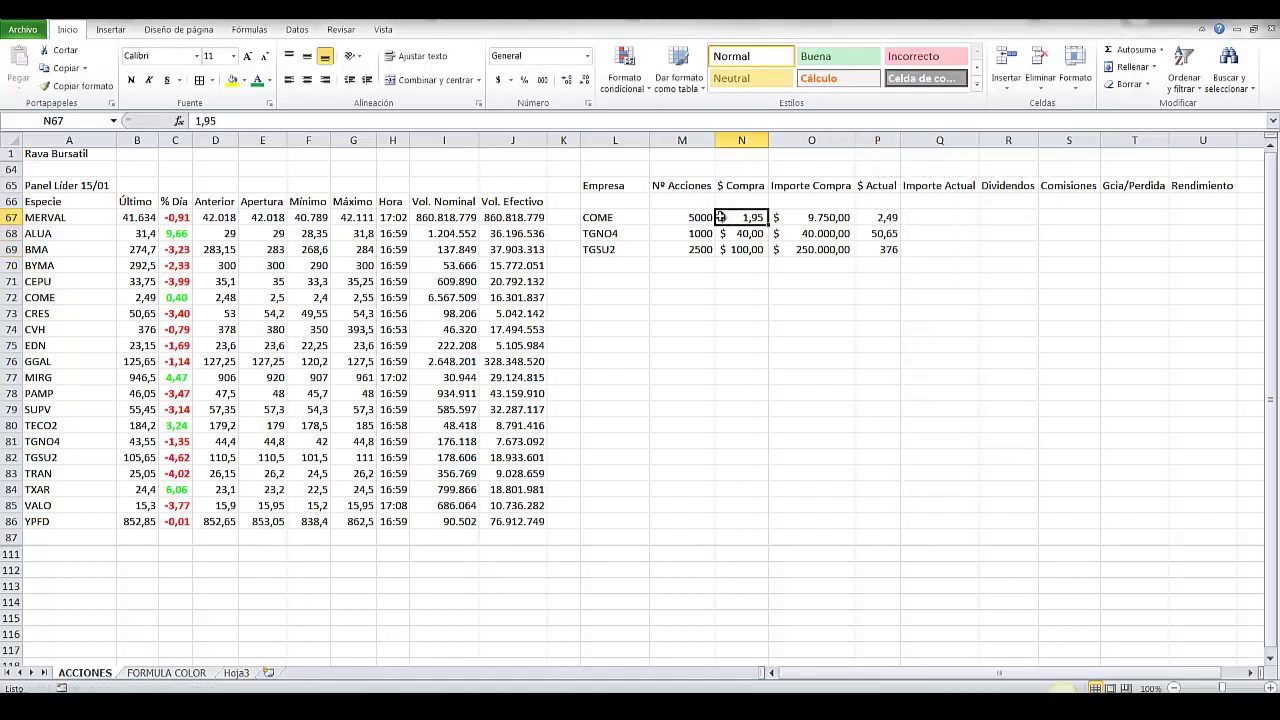
{"action": "left_click", "coordinate": [76, 86]}
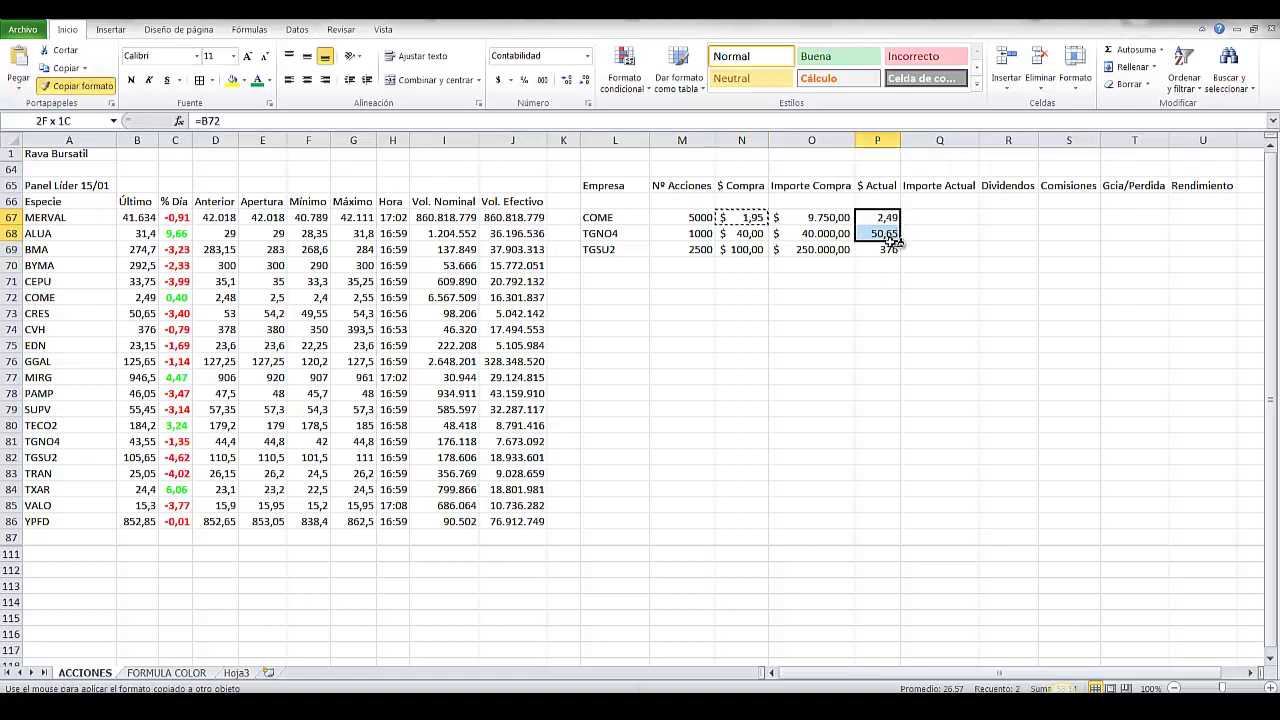
{"action": "left_click_drag", "start_coordinate": [893, 218], "coordinate": [880, 250]}
{"action": "double_click", "coordinate": [902, 140]}
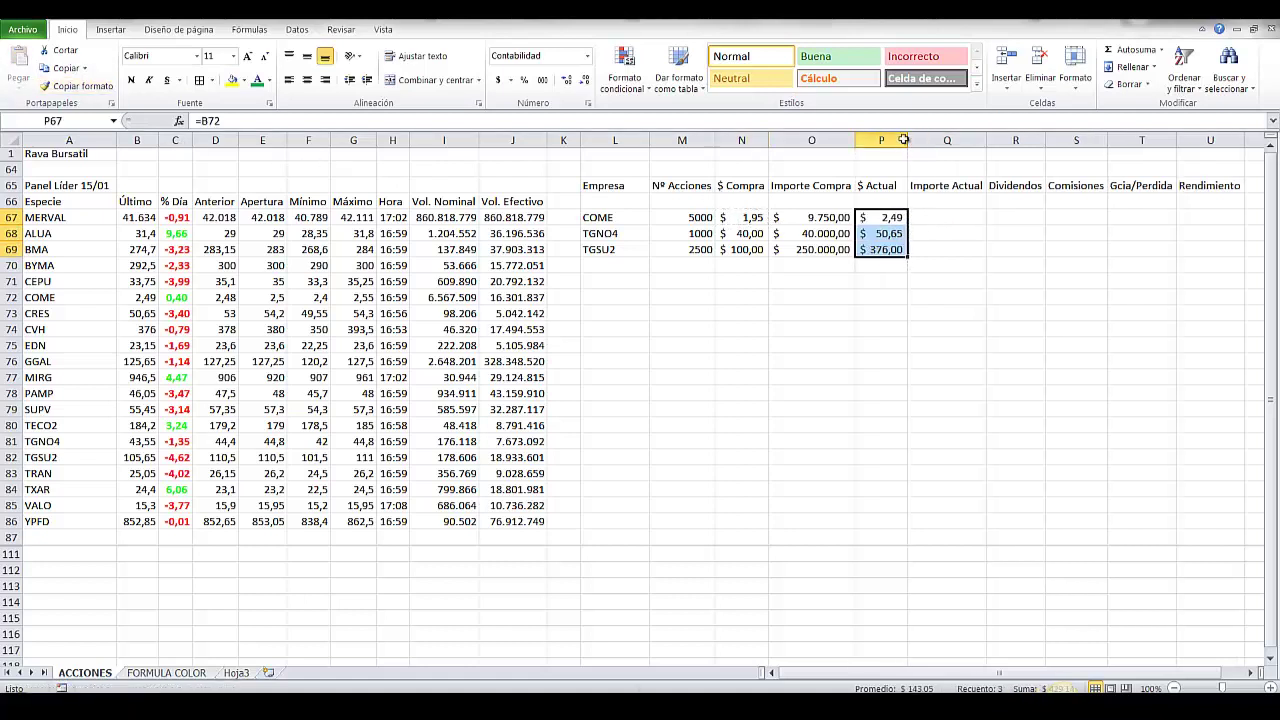
{"action": "left_click", "coordinate": [953, 218]}
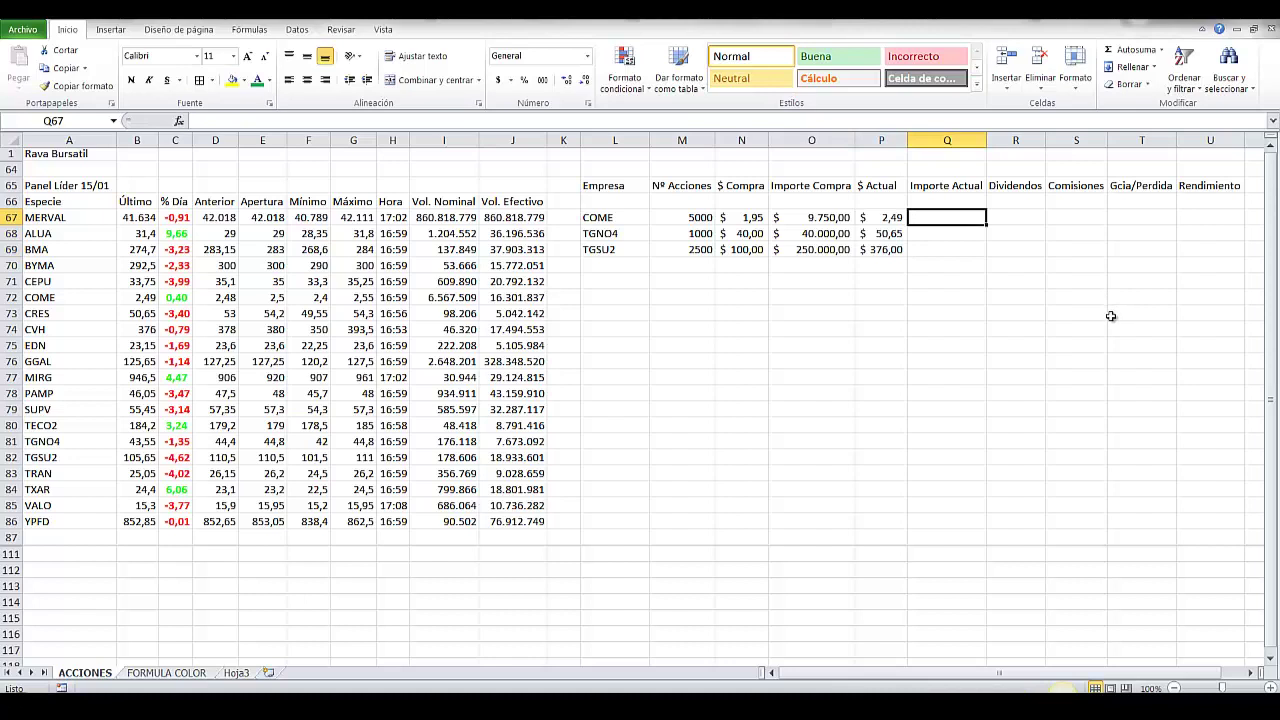
Step: Enter =M67*P67 in Q67 and copy it to Q68:Q69 for the current values
{"action": "type", "text": "="}
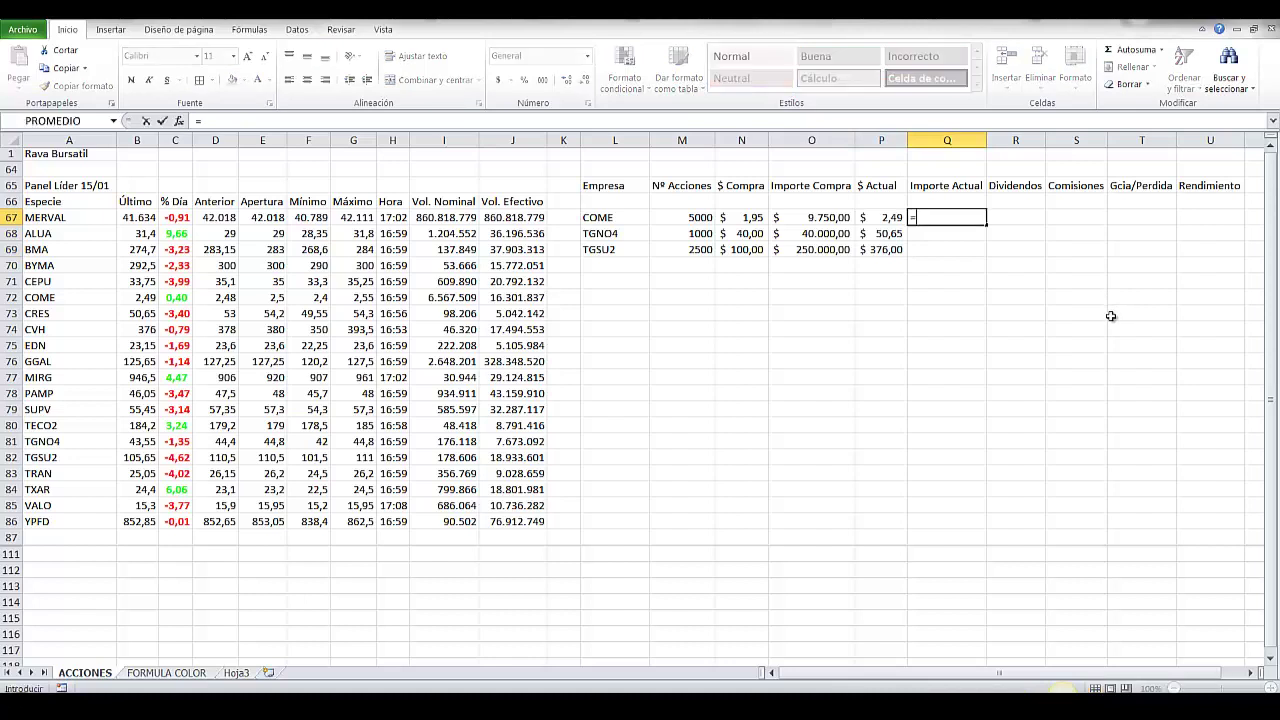
{"action": "type", "text": "M67*P6"}
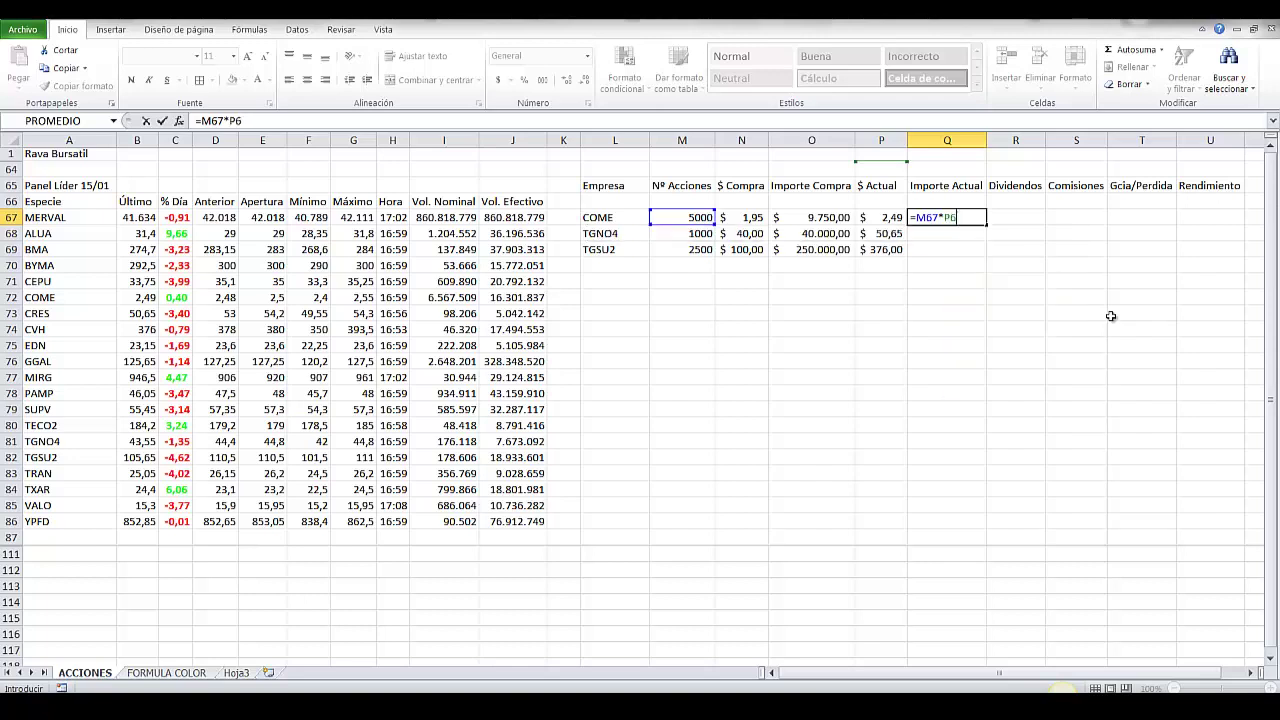
{"action": "key", "text": "Left"}
{"action": "key", "text": "Return"}
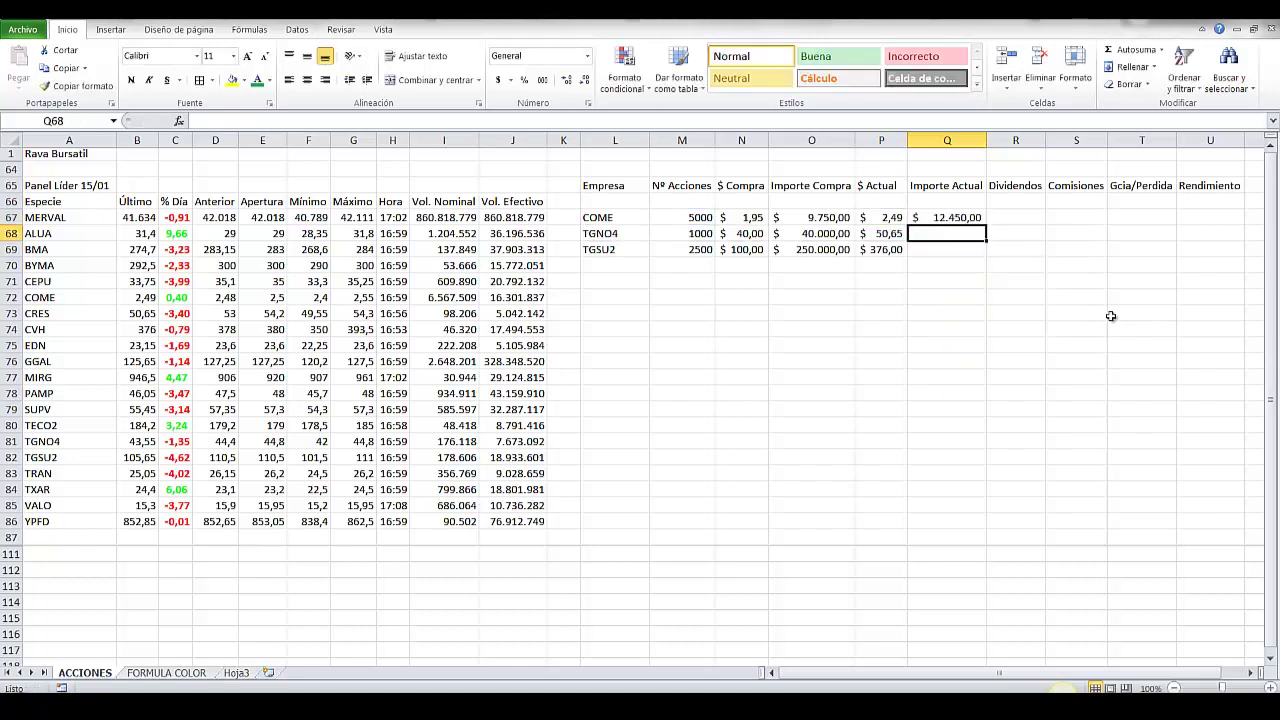
{"action": "right_click", "coordinate": [942, 217]}
{"action": "left_click", "coordinate": [963, 250]}
{"action": "left_click_drag", "start_coordinate": [945, 233], "coordinate": [942, 246]}
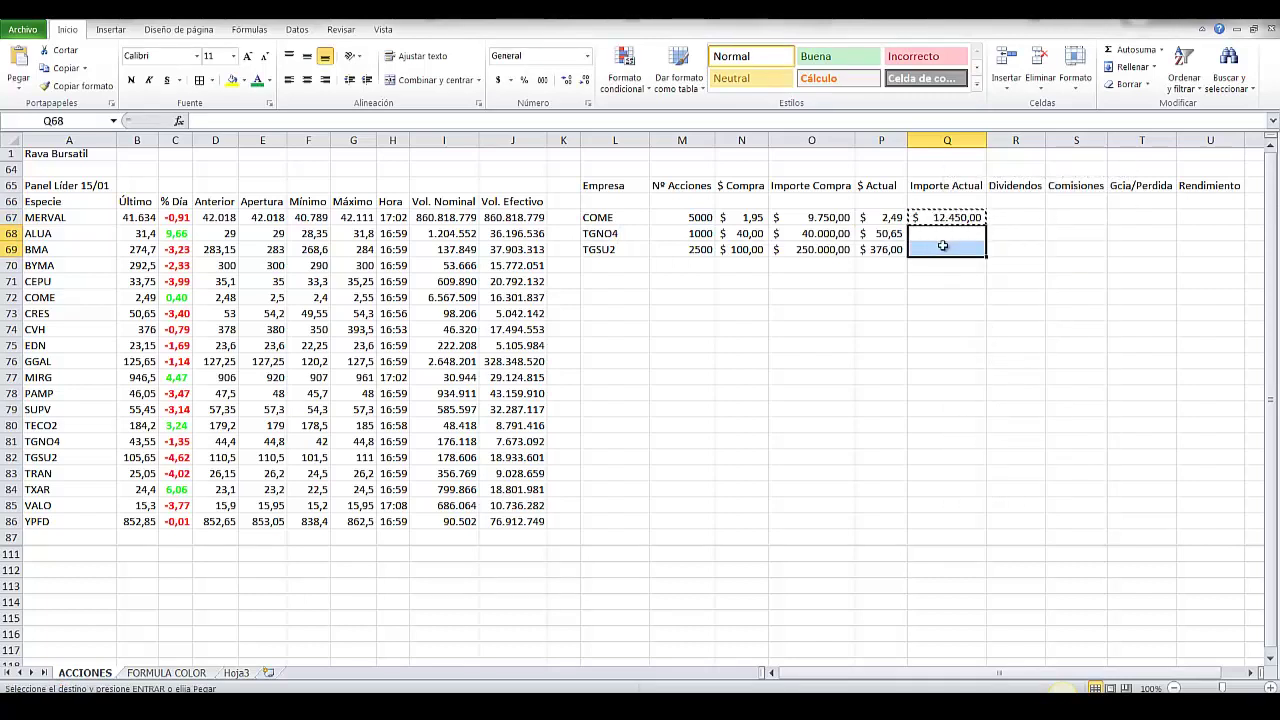
{"action": "key", "text": "Return"}
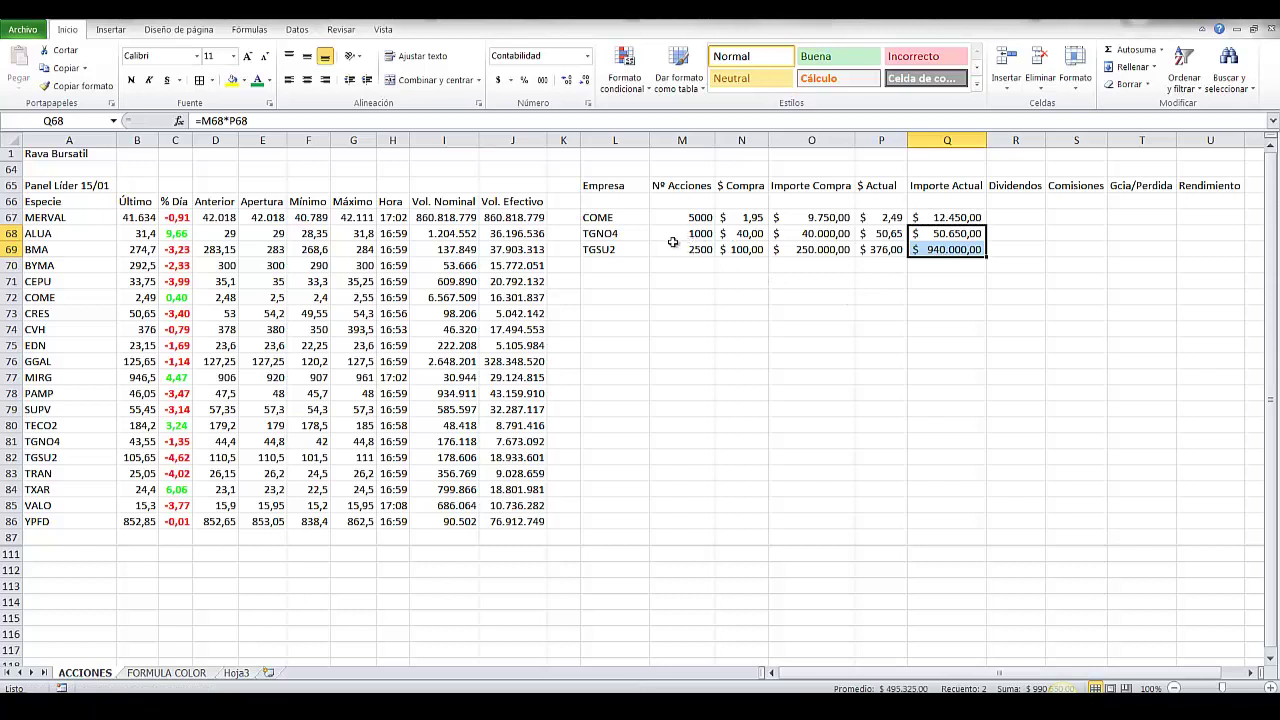
{"action": "left_click", "coordinate": [866, 231]}
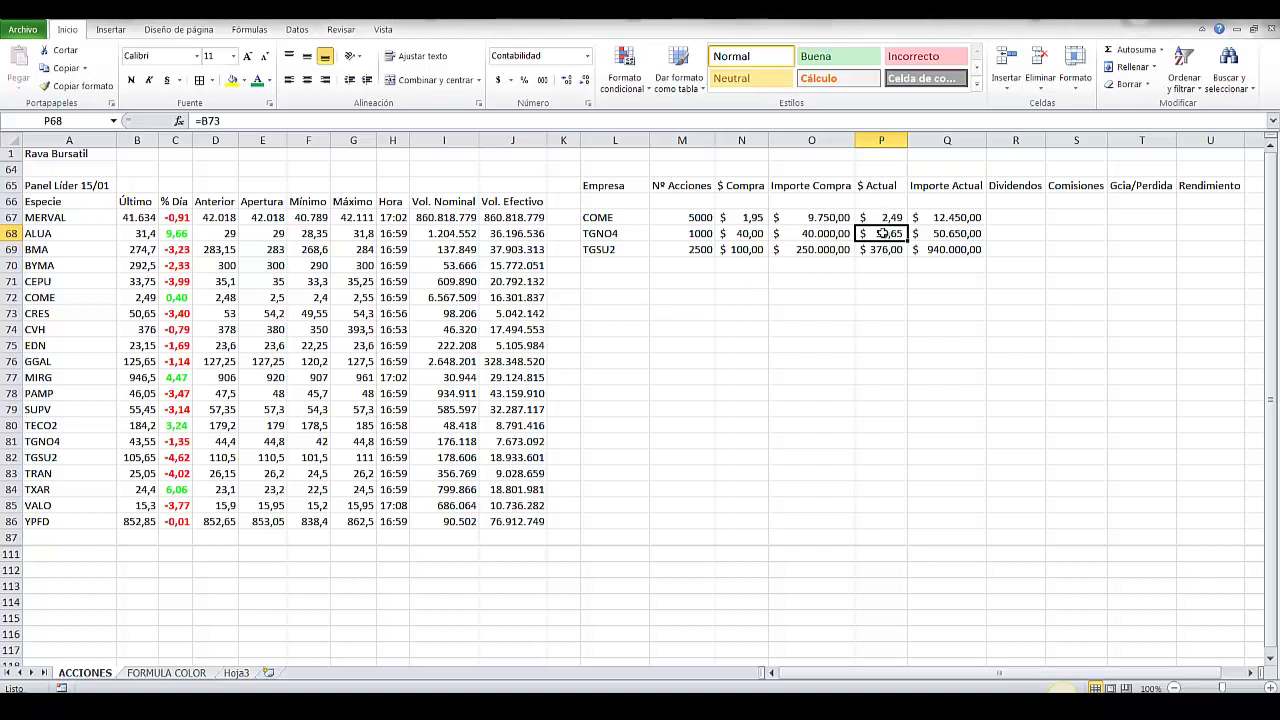
Step: Change P68 to =B81 and P69 to =B82, giving $ 43,55 and $ 105,65
{"action": "double_click", "coordinate": [882, 233]}
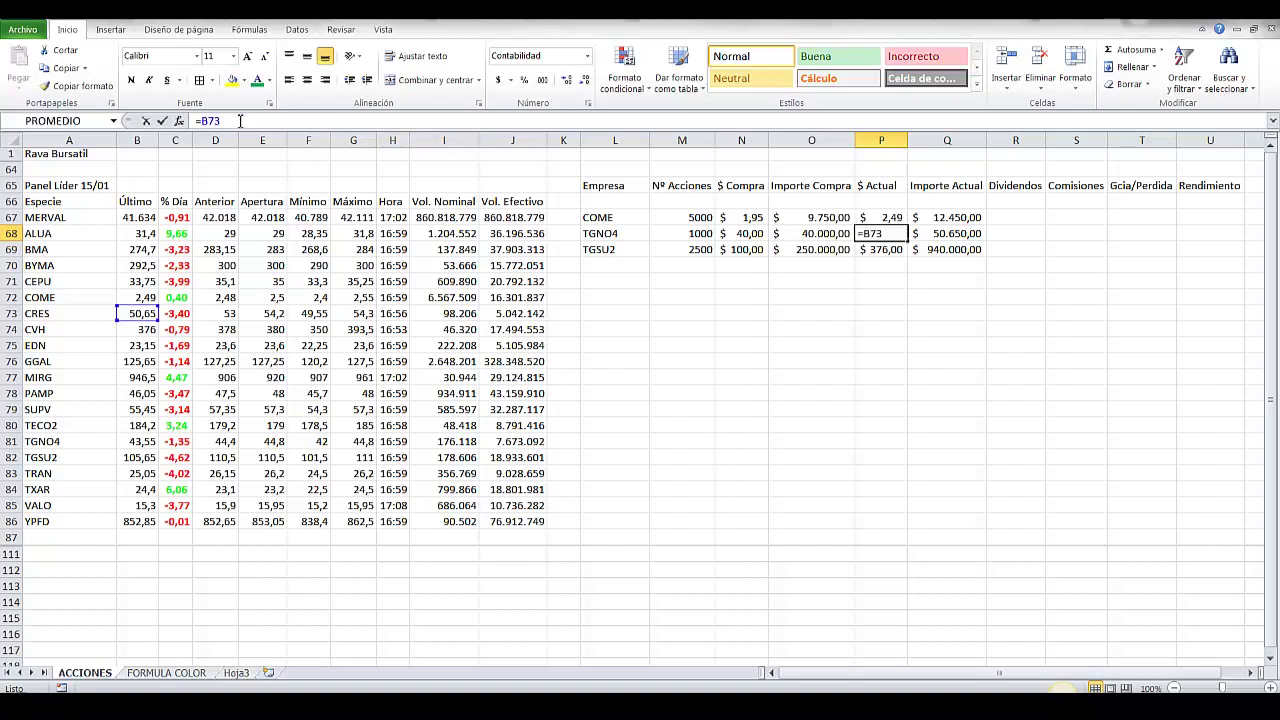
{"action": "type", "text": "81"}
{"action": "key", "text": "Return"}
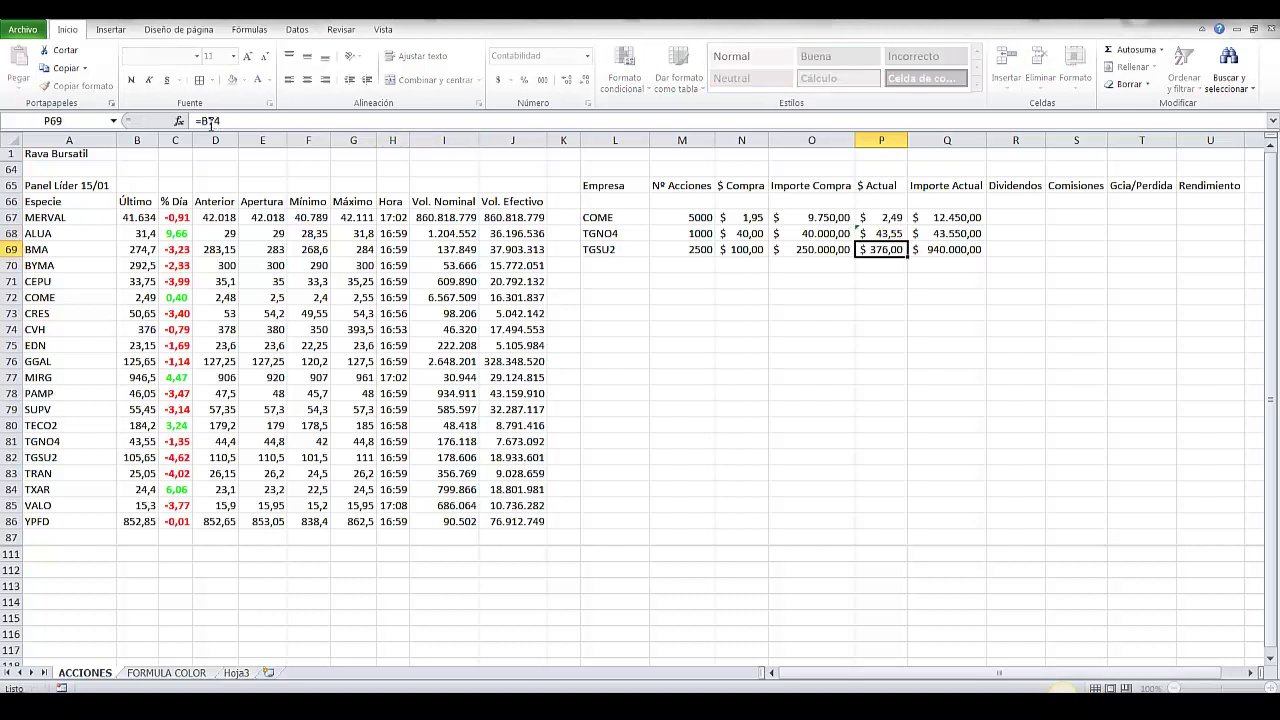
{"action": "left_click_drag", "start_coordinate": [222, 121], "coordinate": [212, 121]}
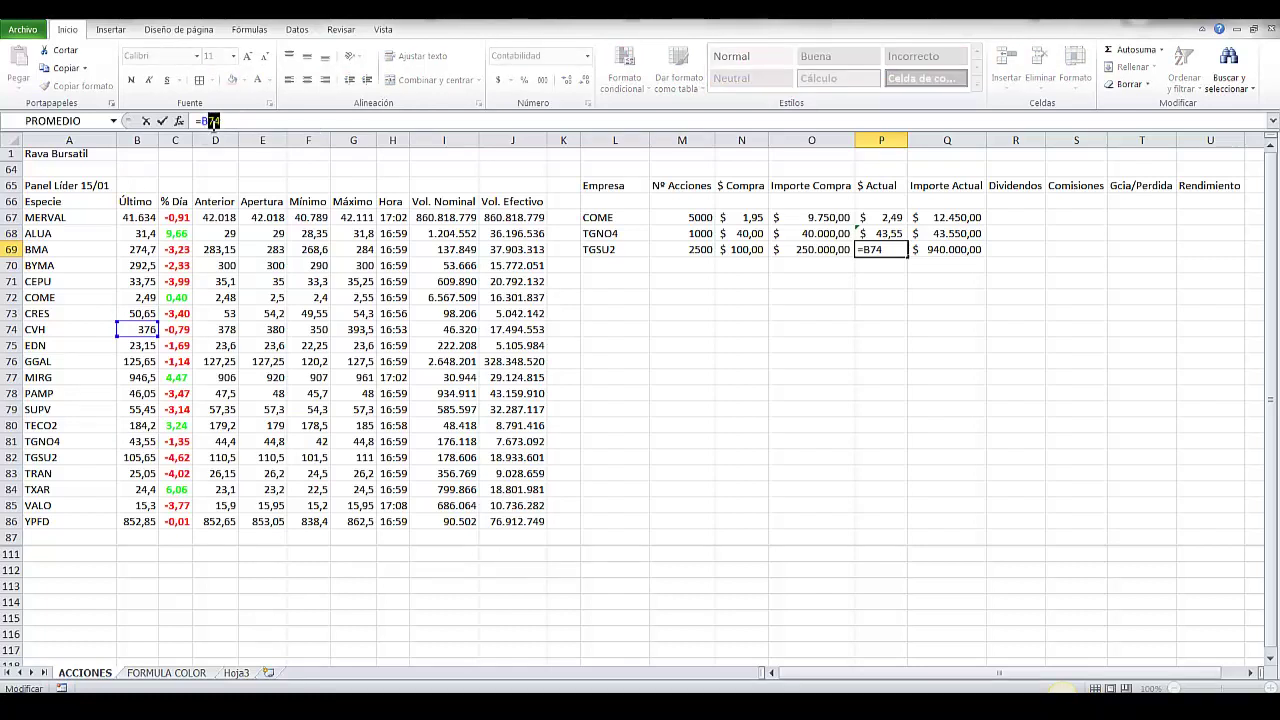
{"action": "type", "text": "82"}
{"action": "key", "text": "Return"}
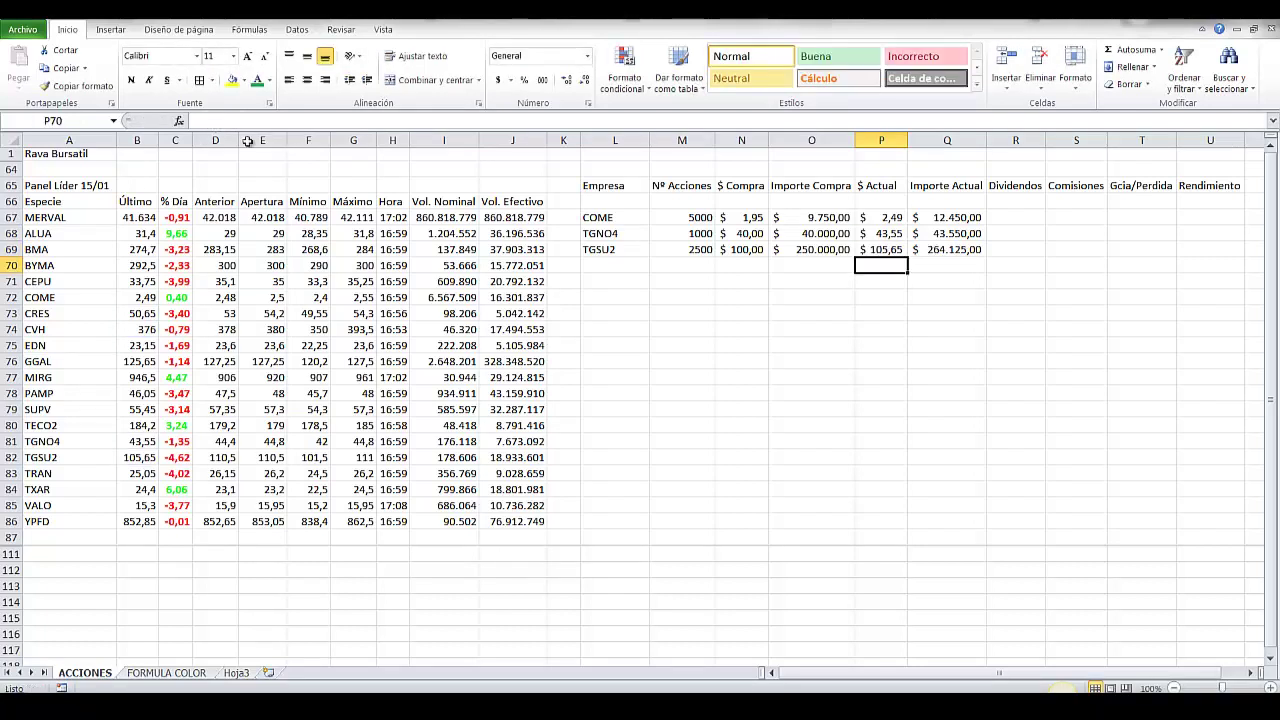
Step: Enter =Q67-O67 in T67 to compute COME's gain of $ 2.700,00
{"action": "left_click", "coordinate": [1013, 215]}
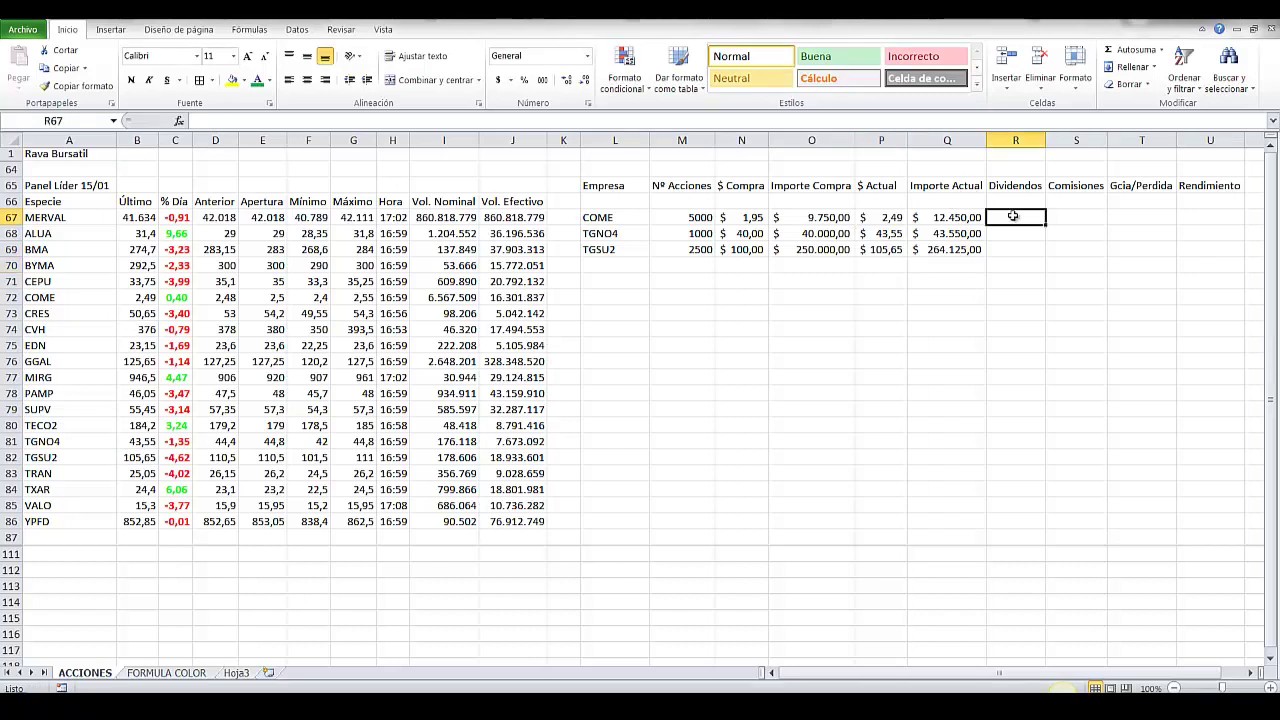
{"action": "left_click", "coordinate": [1076, 214]}
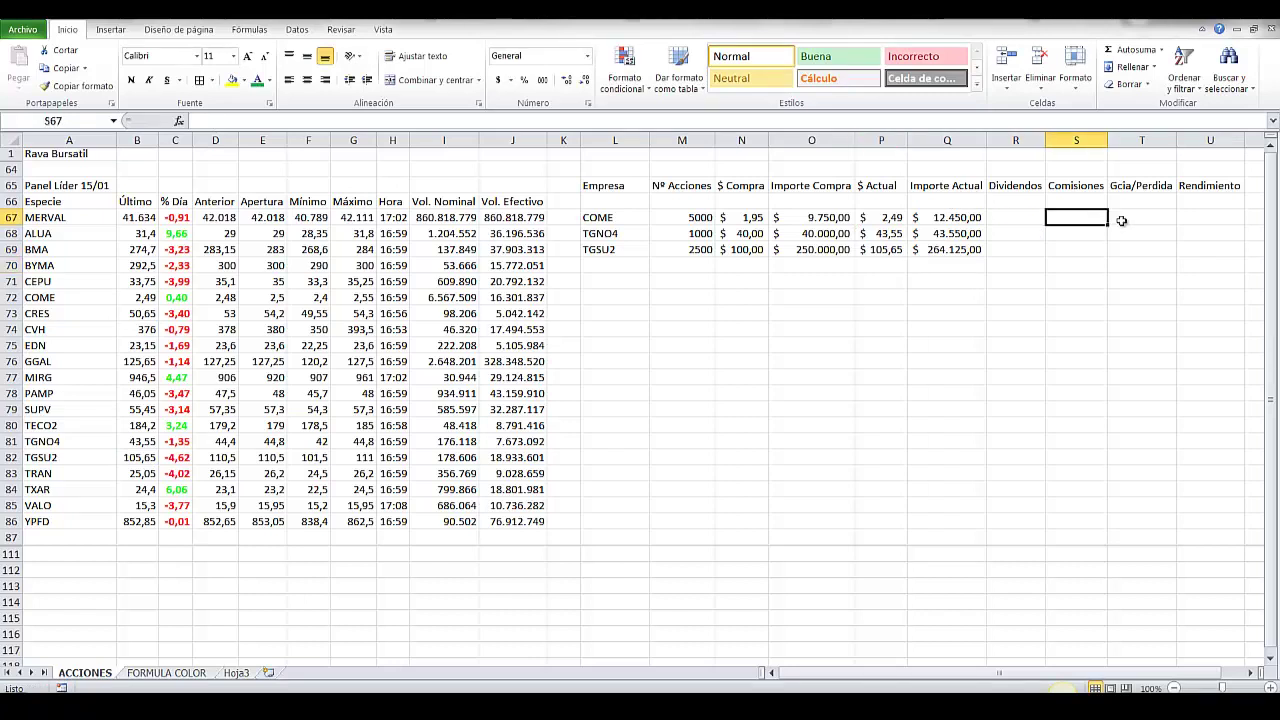
{"action": "left_click", "coordinate": [1121, 219]}
{"action": "type", "text": "="}
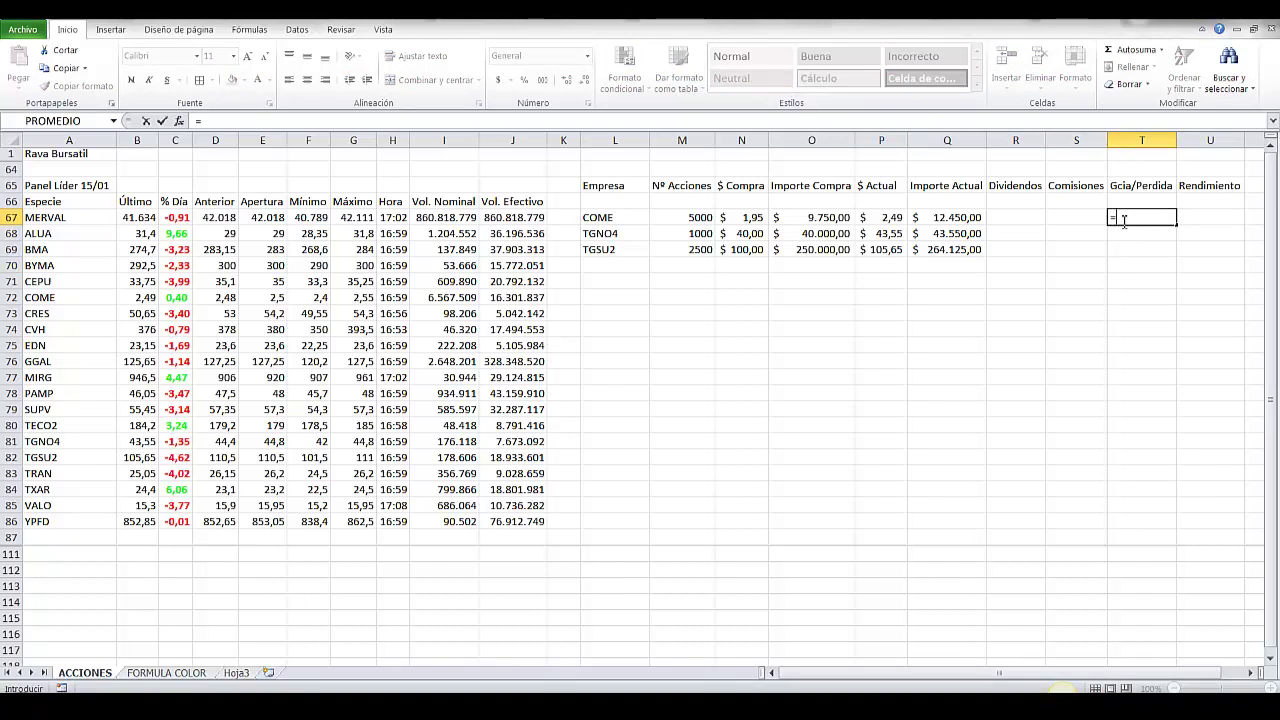
{"action": "key", "text": "Left"}
{"action": "key", "text": "Left"}
{"action": "key", "text": "Left"}
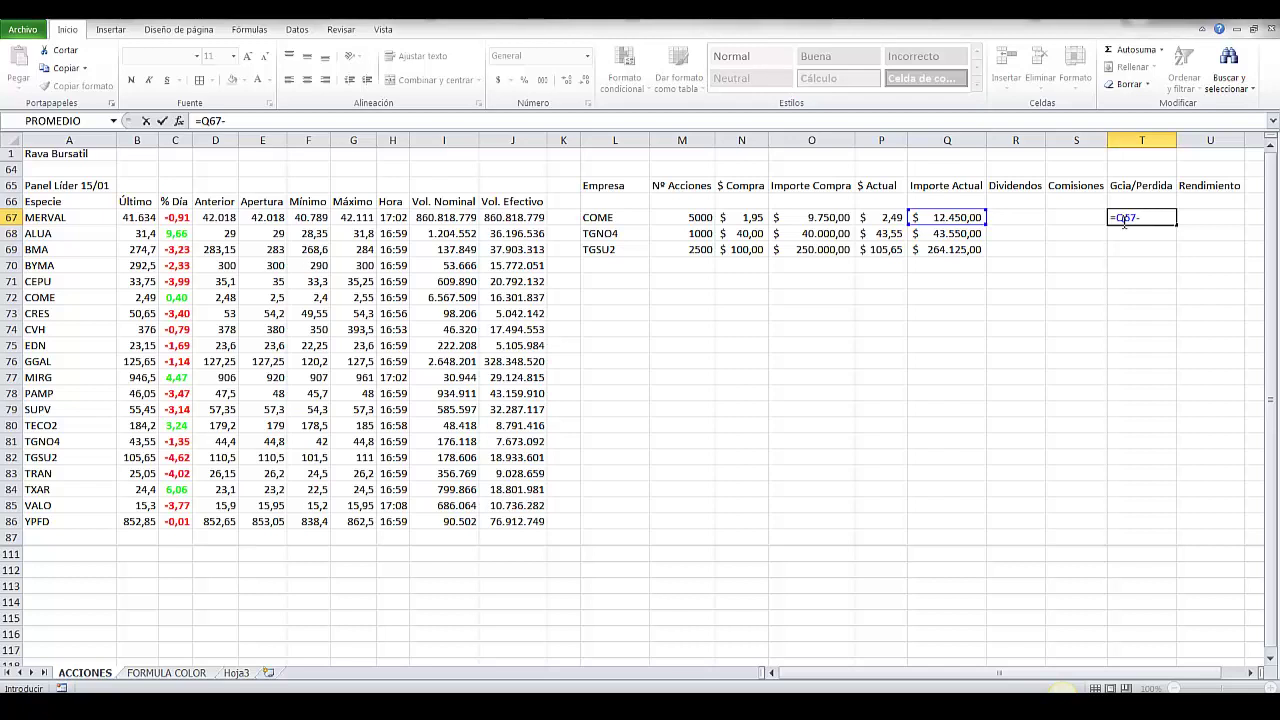
{"action": "type", "text": "O67"}
{"action": "key", "text": "Return"}
Step: Copy the gain/loss formula down to T68:T69
{"action": "left_click", "coordinate": [1124, 220]}
{"action": "key", "text": "ctrl+c"}
{"action": "right_click", "coordinate": [1124, 220]}
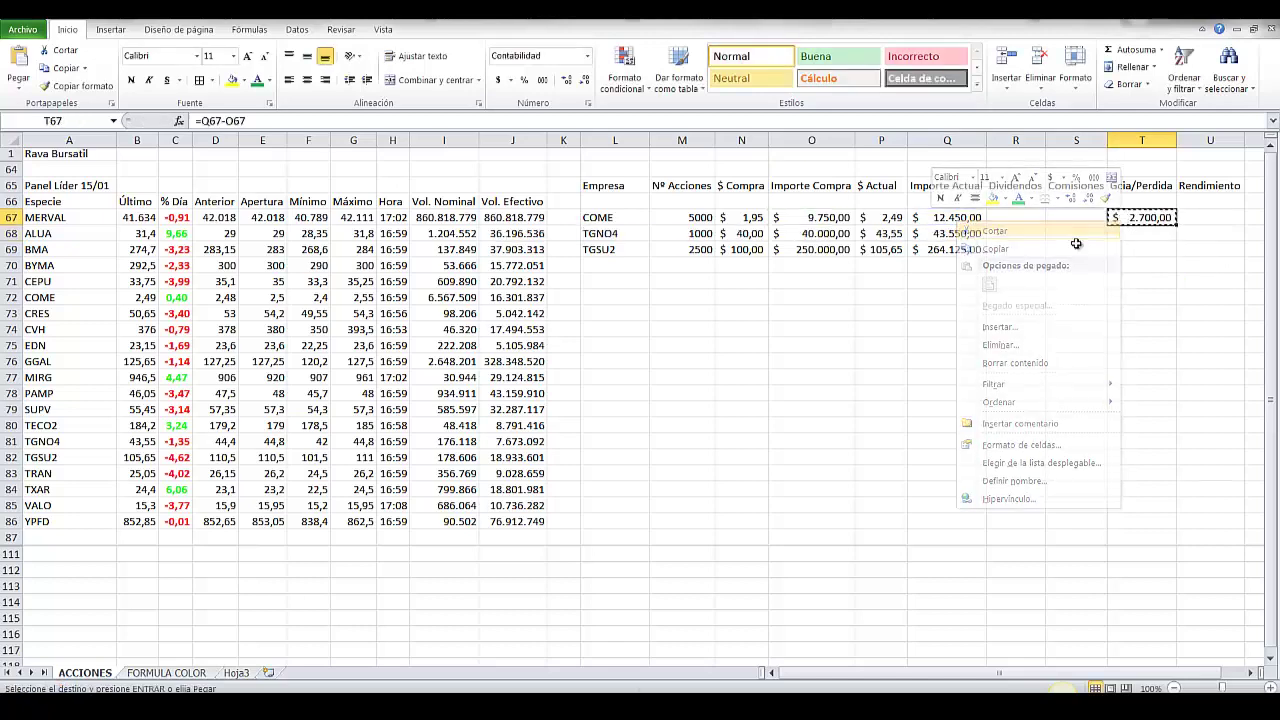
{"action": "key", "text": "Escape"}
{"action": "right_click", "coordinate": [1130, 220]}
{"action": "left_click_drag", "start_coordinate": [1140, 233], "coordinate": [1145, 247]}
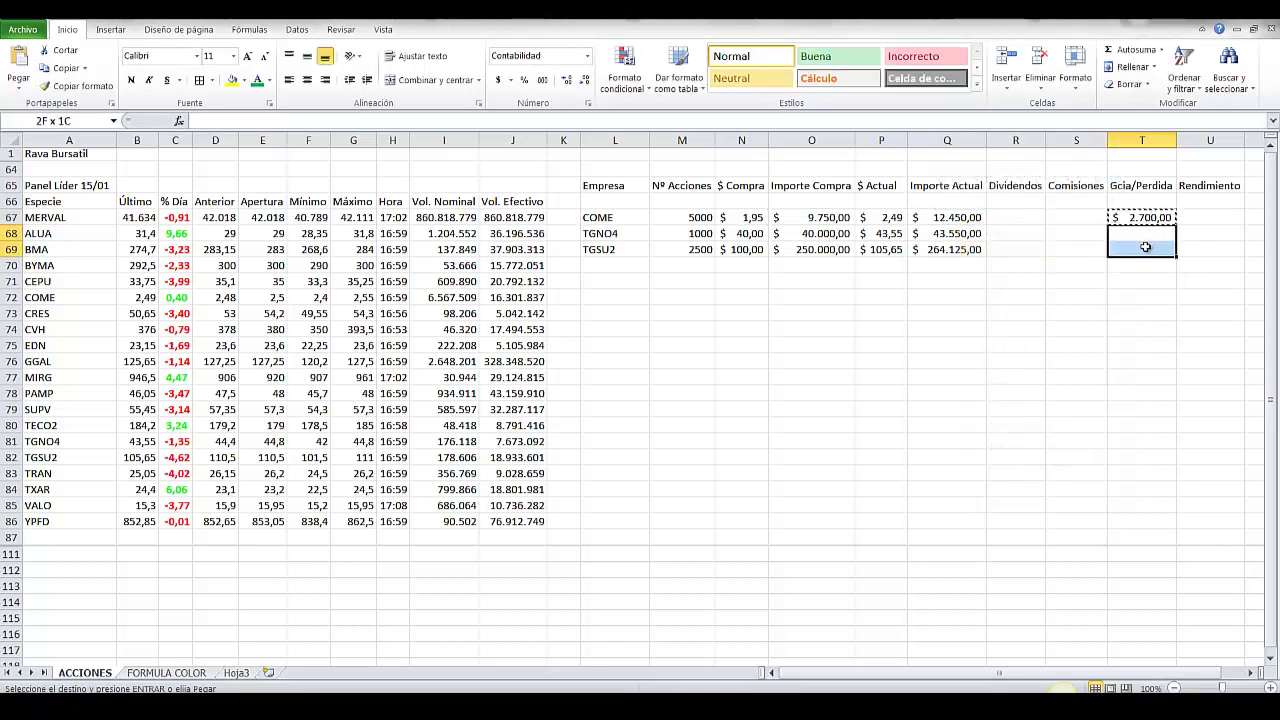
{"action": "key", "text": "Return"}
{"action": "left_click", "coordinate": [1182, 220]}
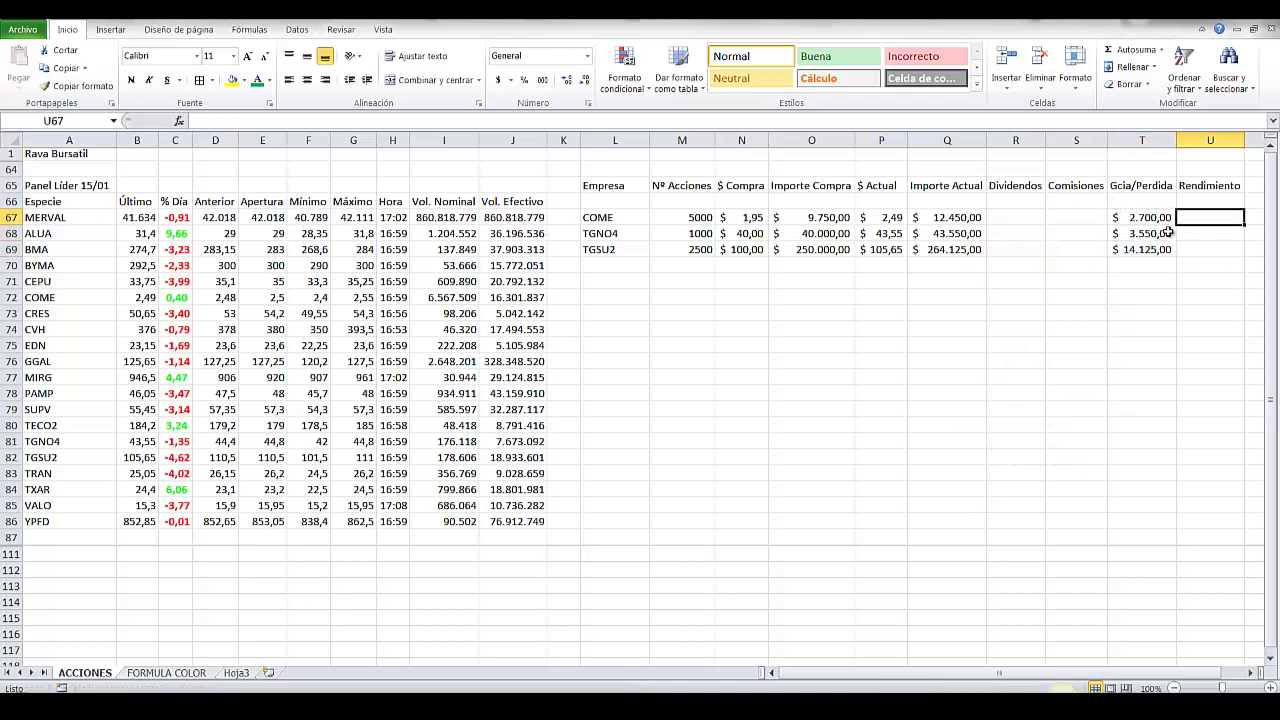
Step: Enter =T67/O67 in U67 and copy it to U68:U69
{"action": "type", "text": "="}
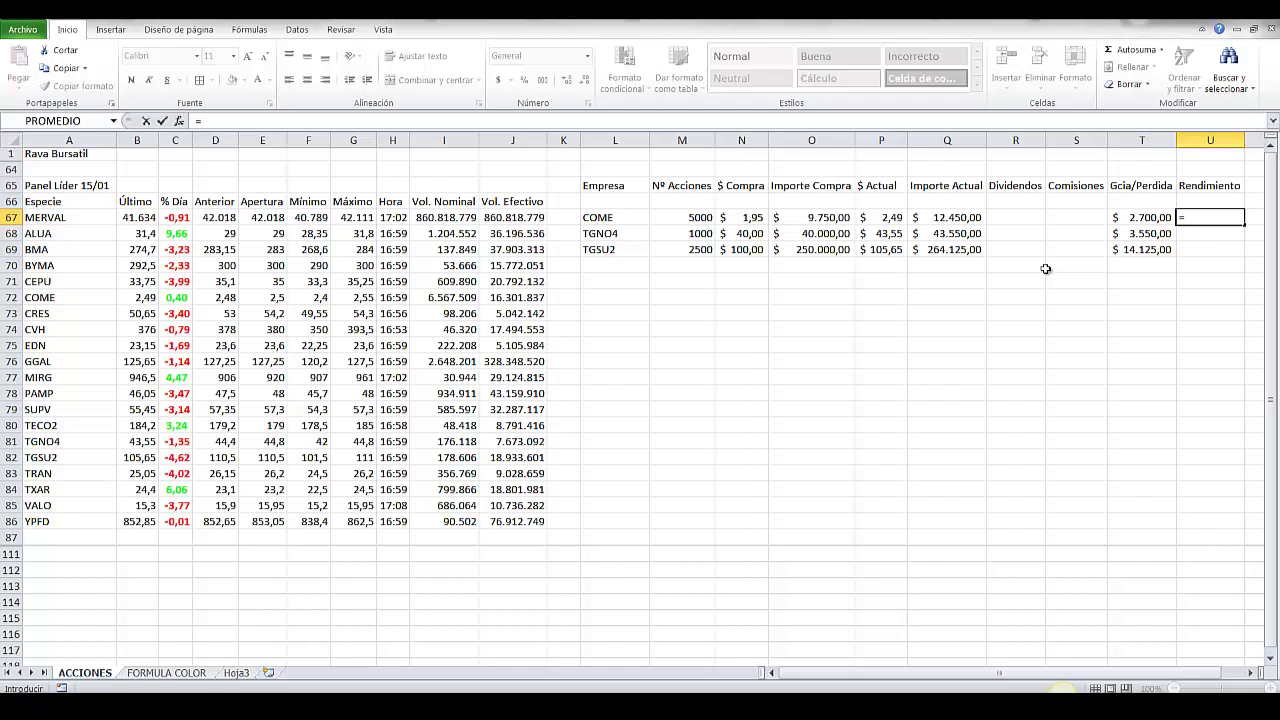
{"action": "type", "text": "T67"}
{"action": "type", "text": "/O67"}
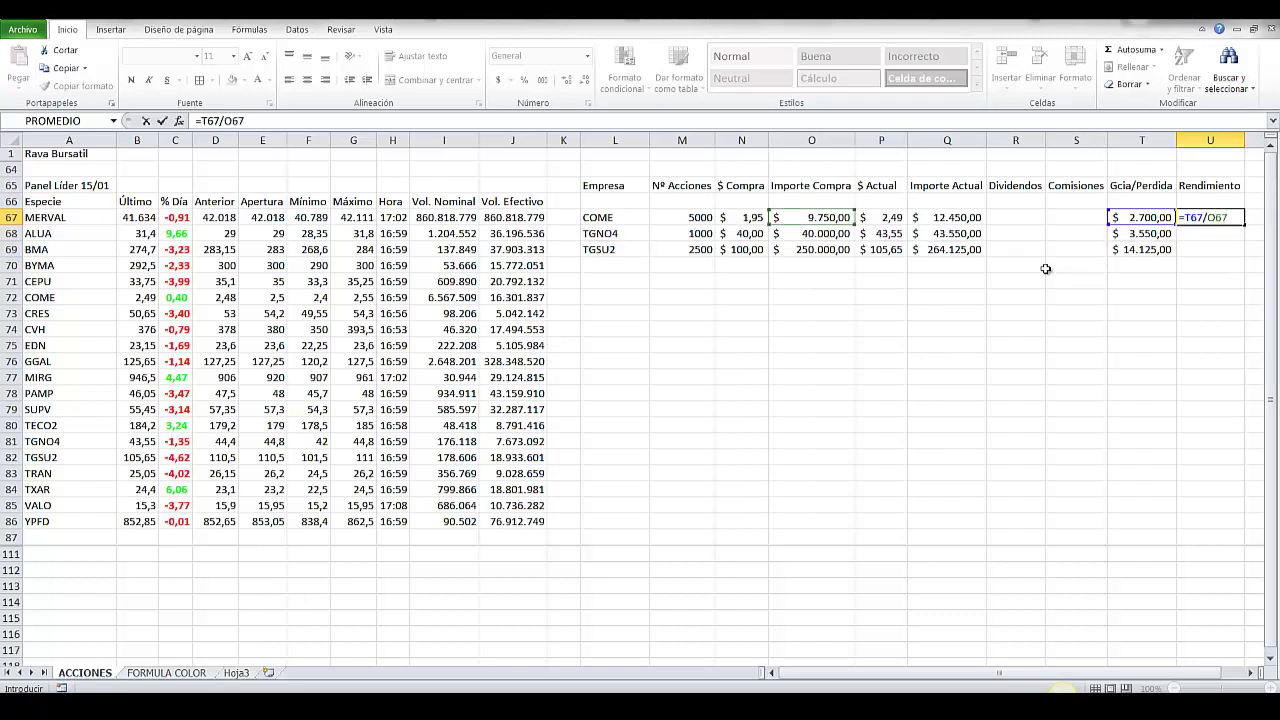
{"action": "key", "text": "Return"}
{"action": "key", "text": "Return"}
{"action": "left_click", "coordinate": [1205, 217]}
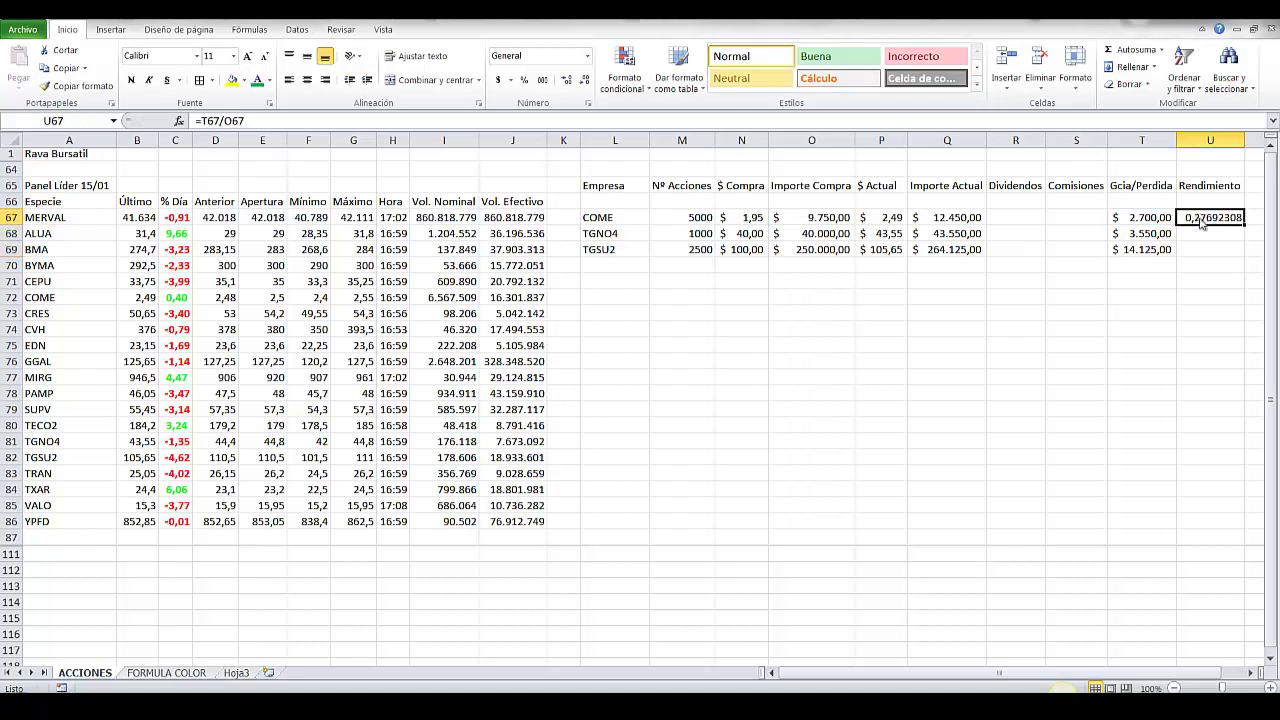
{"action": "right_click", "coordinate": [1207, 220]}
{"action": "left_click", "coordinate": [1195, 245]}
{"action": "left_click_drag", "start_coordinate": [1207, 233], "coordinate": [1196, 250]}
{"action": "key", "text": "Return"}
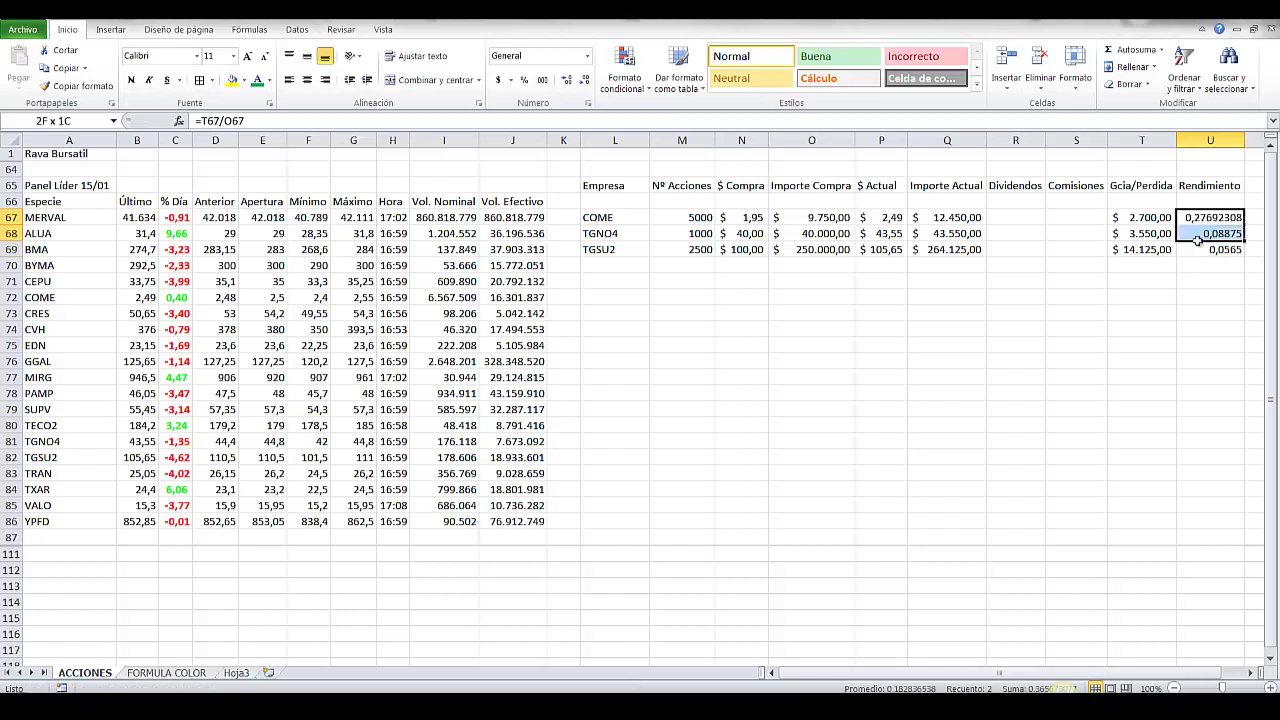
Step: Show the yields as percentages with two decimals: 27,69%, 8,88%, 5,65%
{"action": "left_click", "coordinate": [524, 80]}
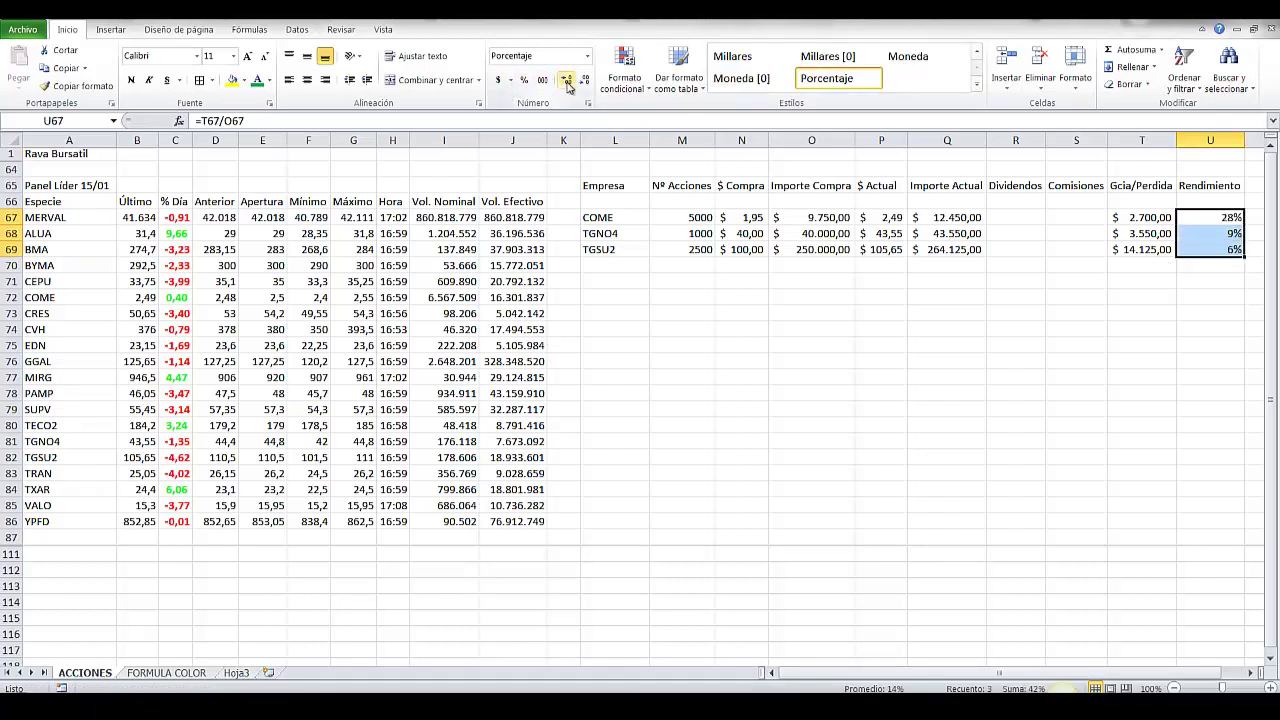
{"action": "left_click", "coordinate": [566, 82]}
{"action": "left_click", "coordinate": [567, 82]}
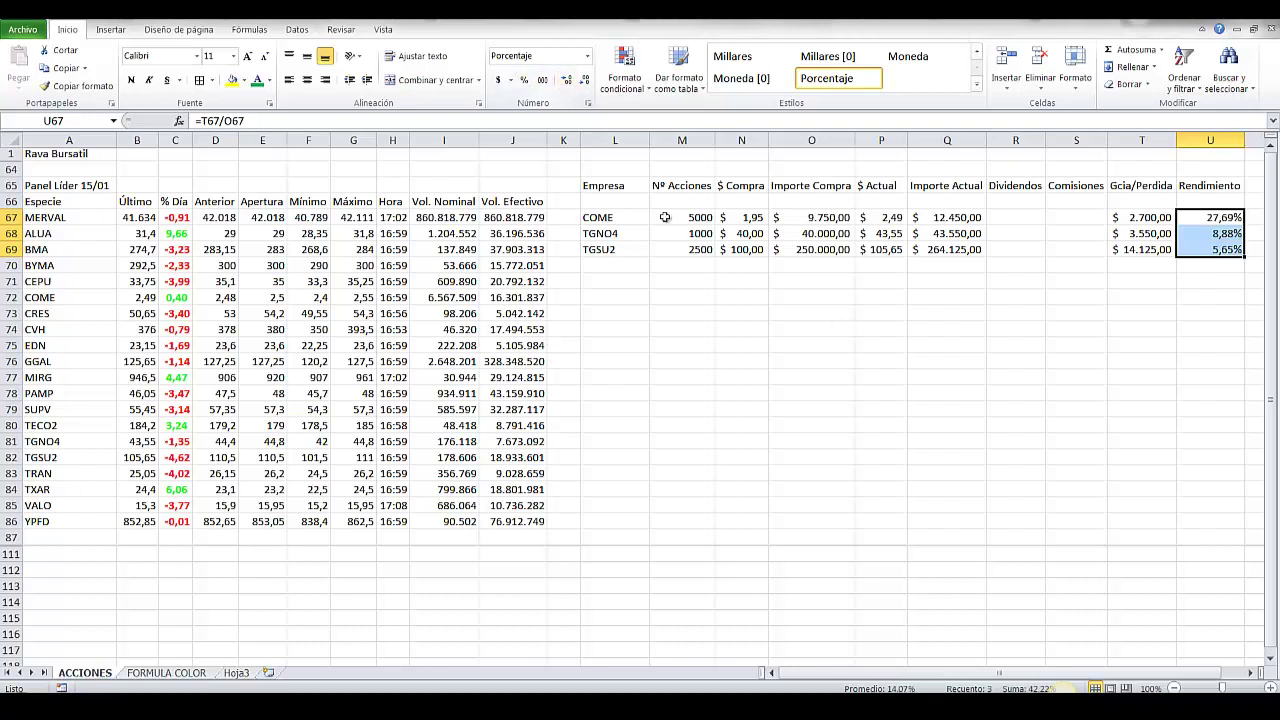
Step: Give the header row L66:U66 cell borders and bold text
{"action": "left_click_drag", "start_coordinate": [615, 190], "coordinate": [1195, 186]}
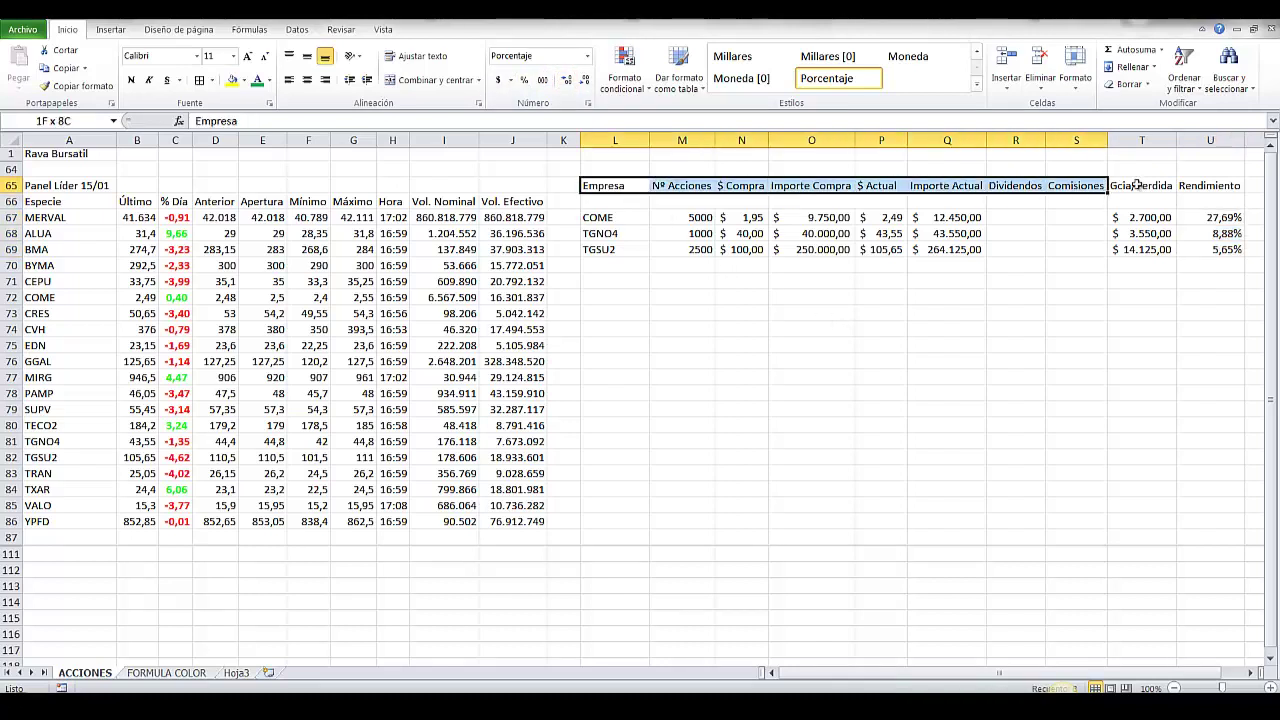
{"action": "left_click_drag", "start_coordinate": [1025, 197], "coordinate": [1025, 213]}
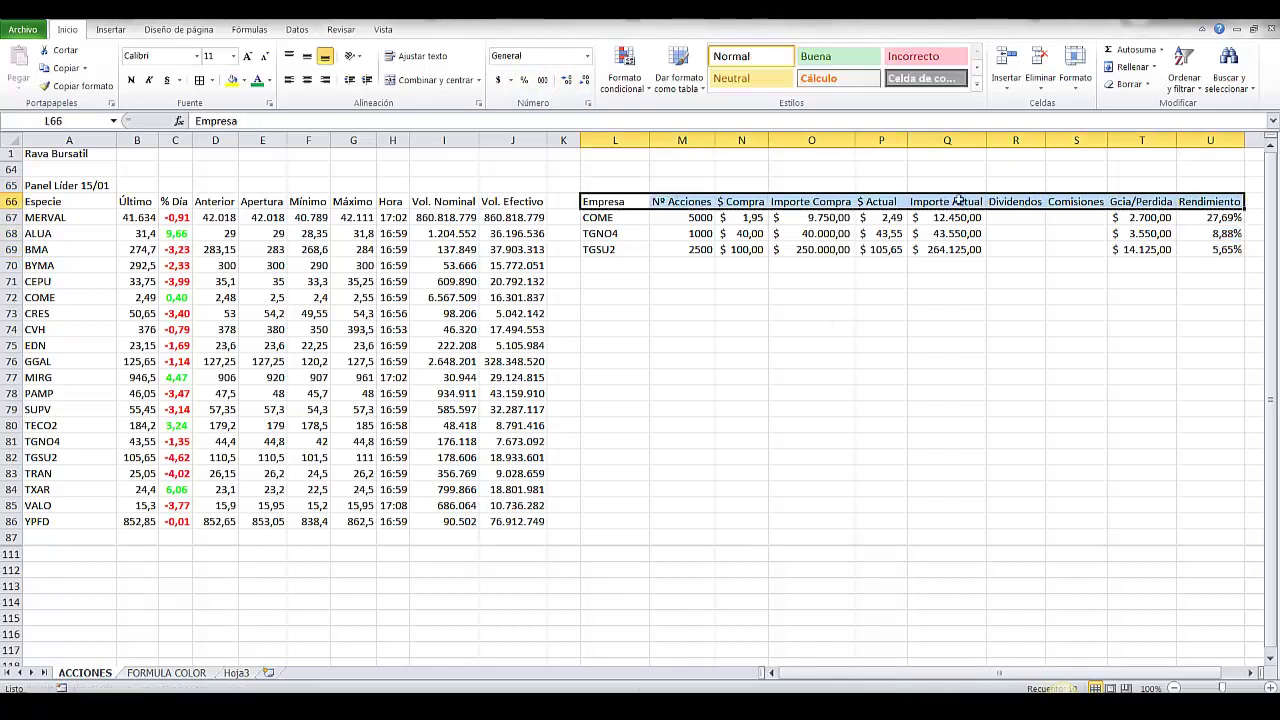
{"action": "left_click", "coordinate": [200, 80]}
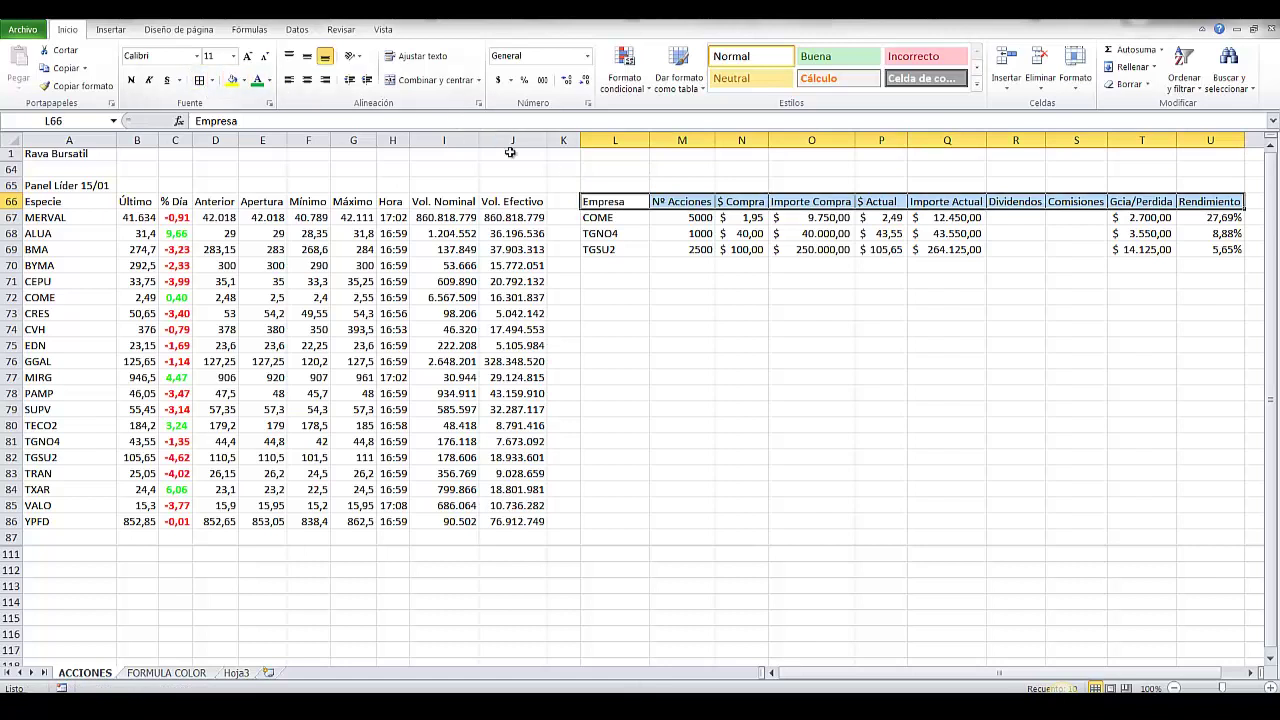
{"action": "left_click", "coordinate": [134, 82]}
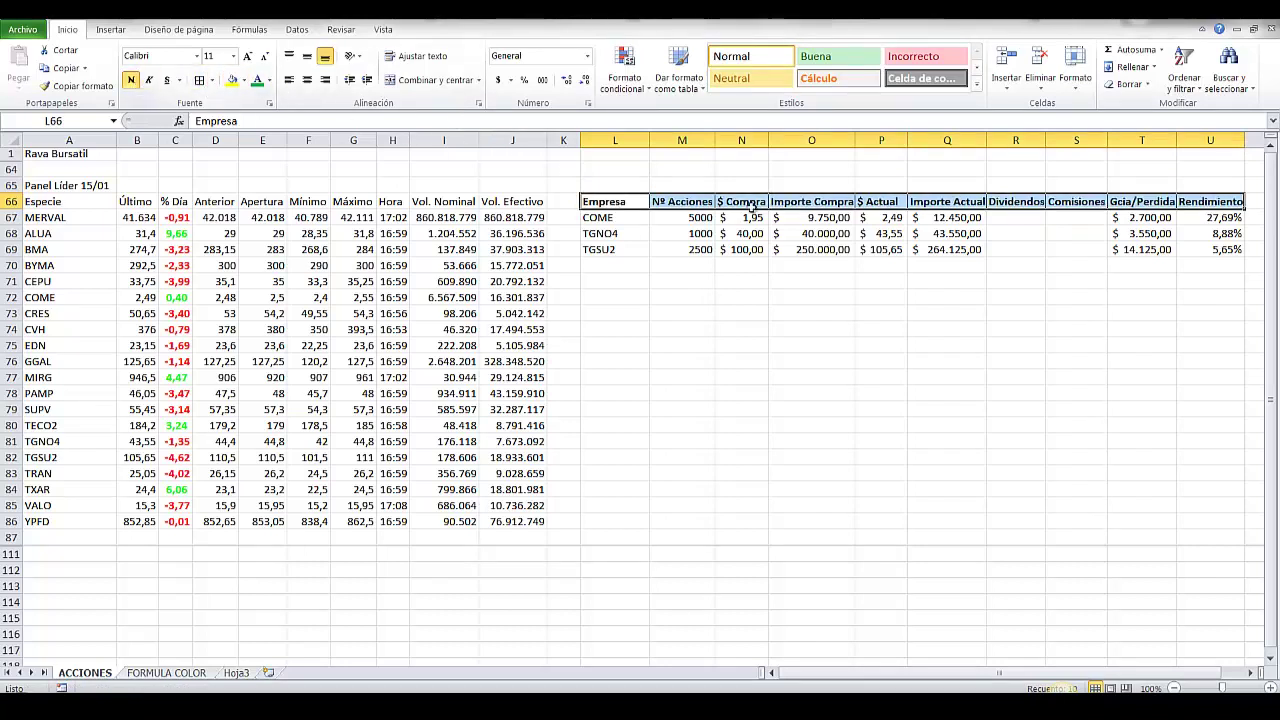
{"action": "left_click", "coordinate": [633, 228]}
Step: Give data rows L67:U69 all cell borders plus a thick outer box border
{"action": "left_click_drag", "start_coordinate": [633, 228], "coordinate": [1218, 250]}
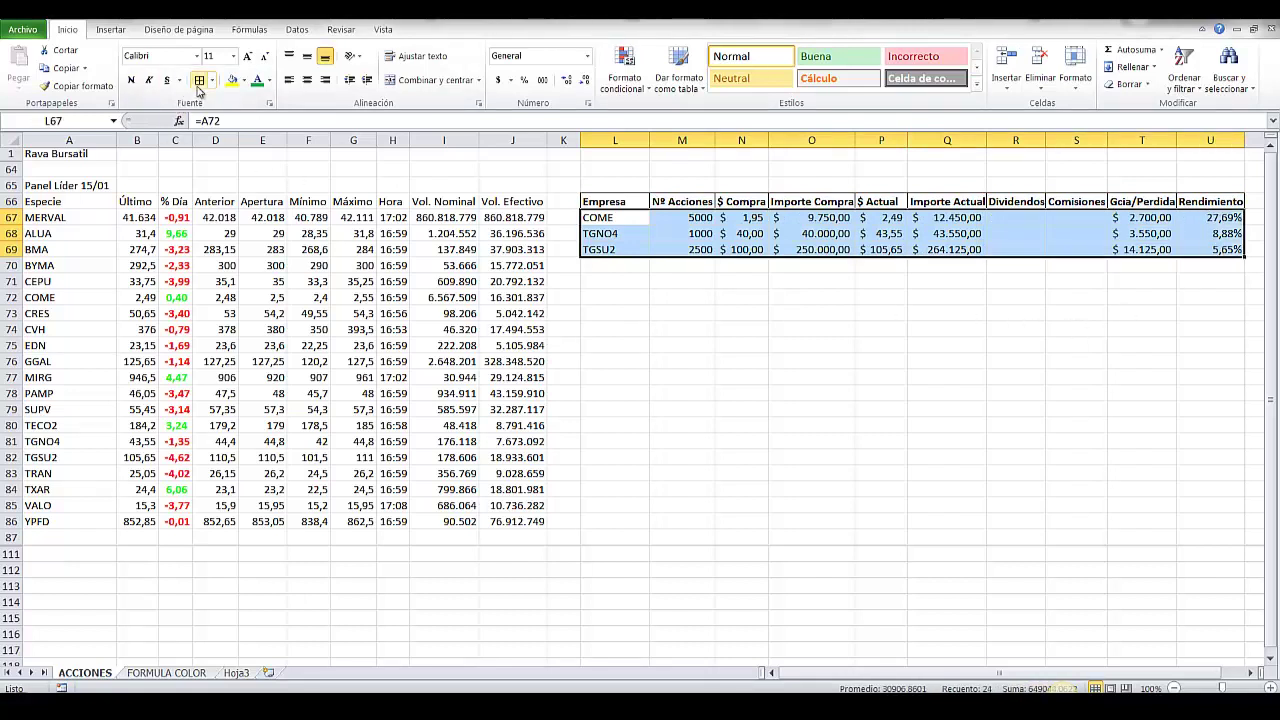
{"action": "left_click", "coordinate": [199, 85]}
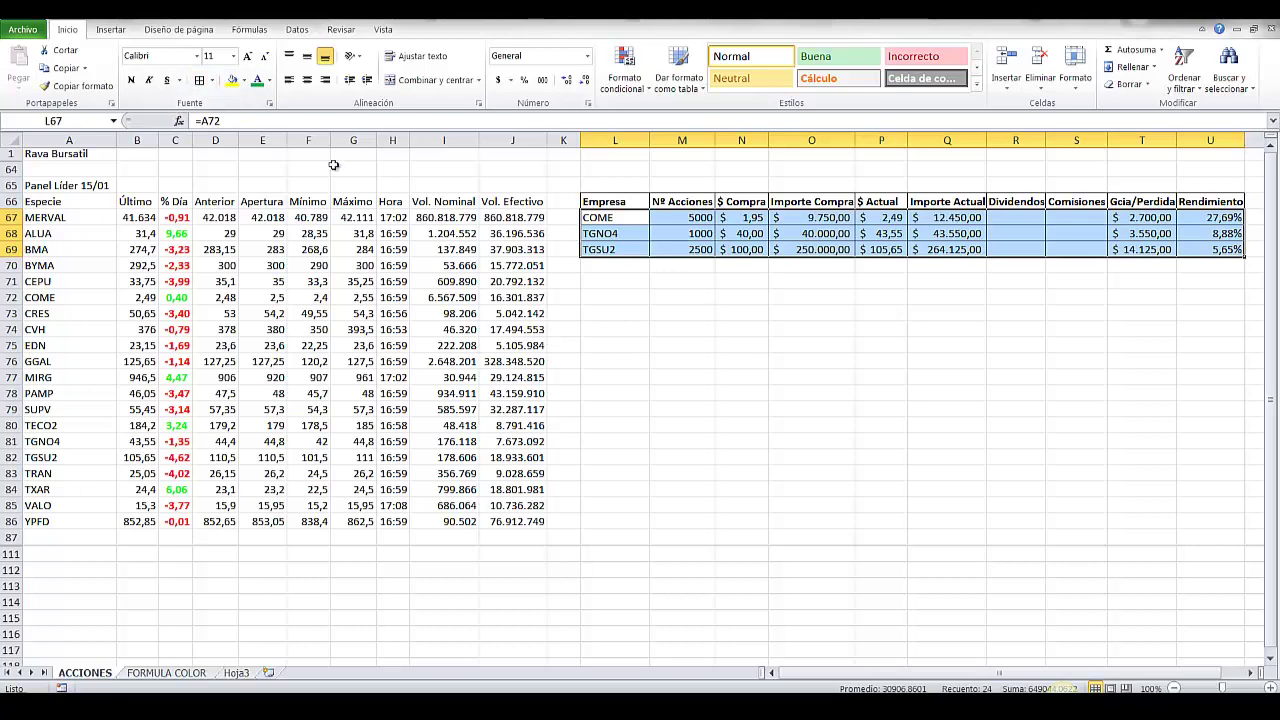
{"action": "left_click", "coordinate": [211, 81]}
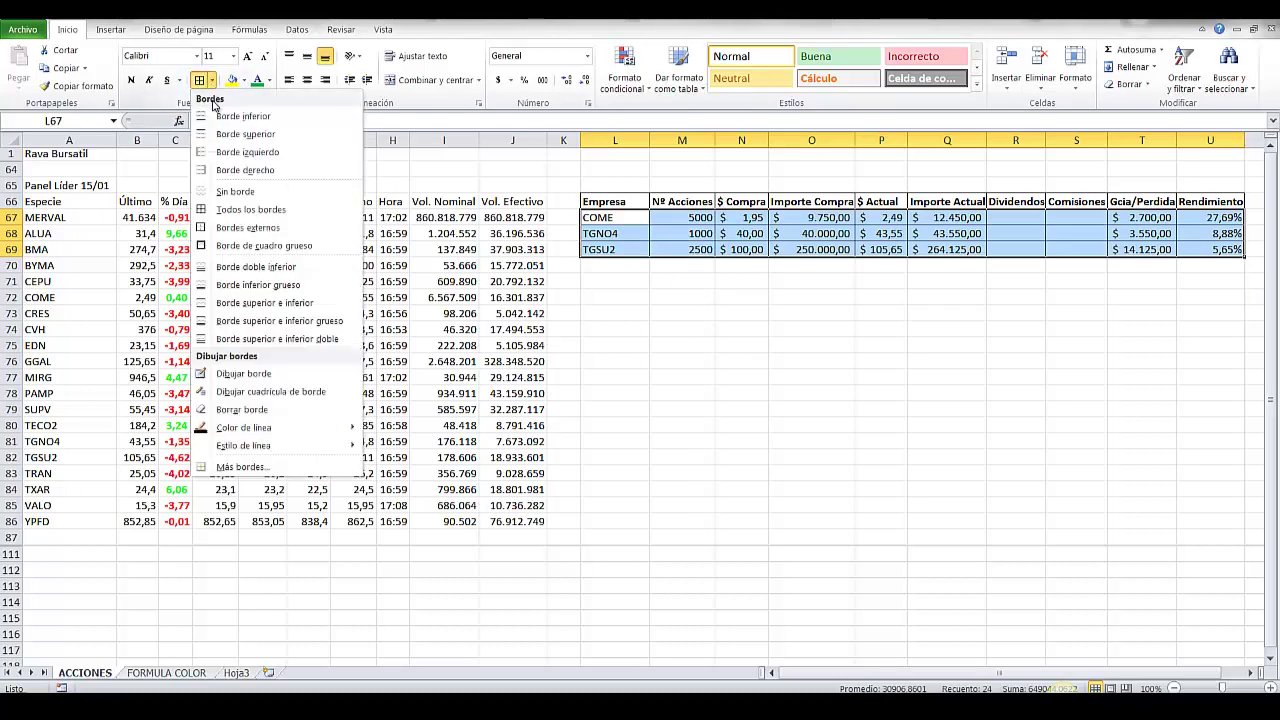
{"action": "left_click", "coordinate": [264, 245]}
{"action": "left_click", "coordinate": [741, 442]}
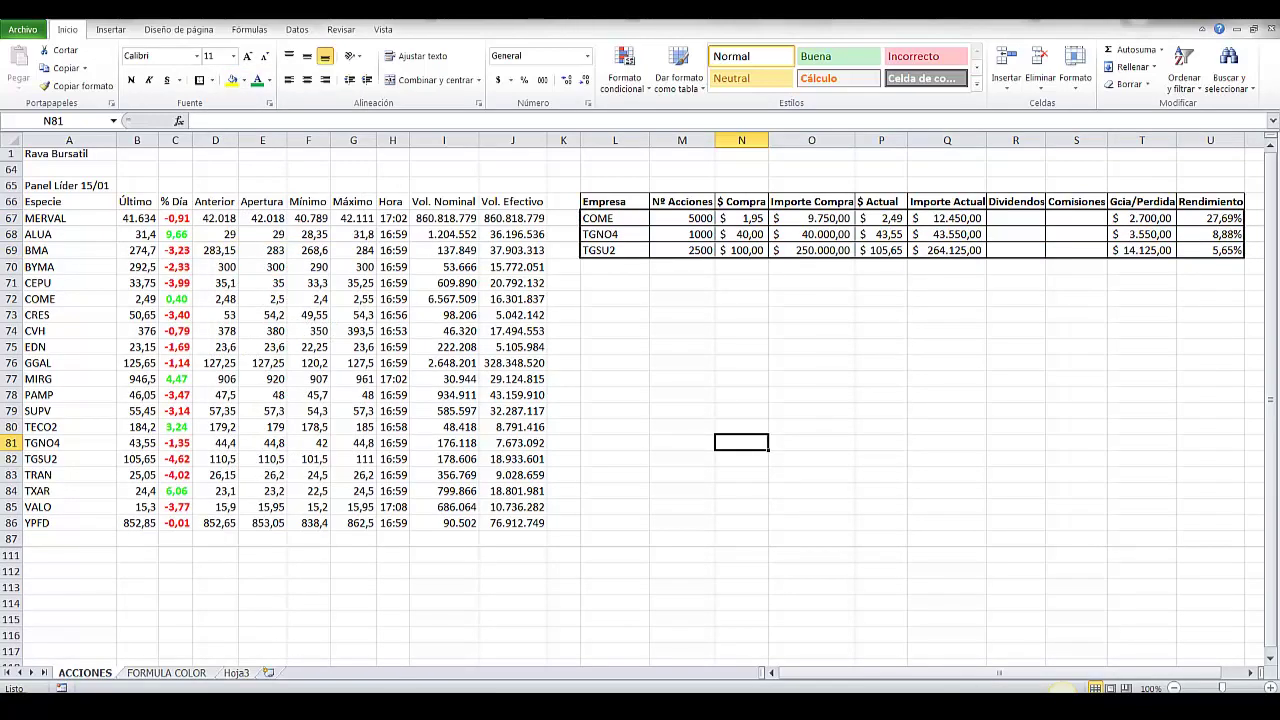
Step: Copy the green/red number format code from the FORMULA COLOR sheet
{"action": "left_click", "coordinate": [180, 674]}
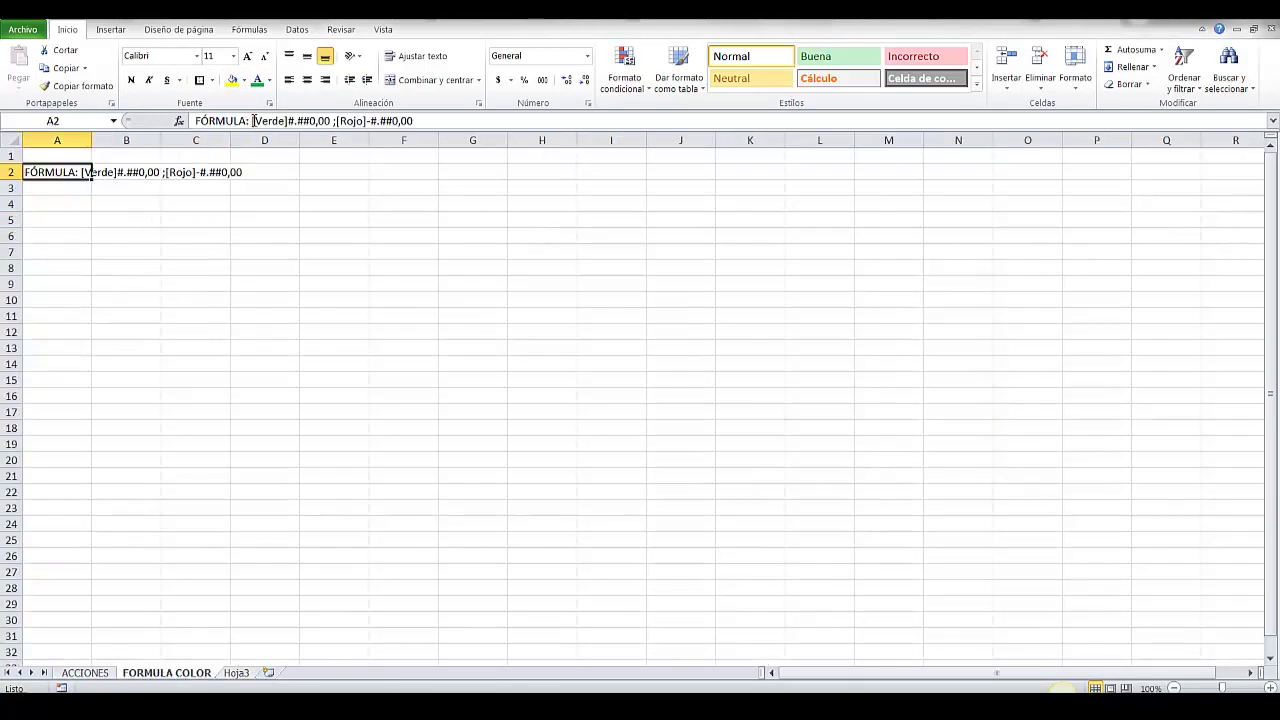
{"action": "left_click_drag", "start_coordinate": [253, 120], "coordinate": [414, 121]}
{"action": "right_click", "coordinate": [414, 128]}
{"action": "left_click", "coordinate": [452, 156]}
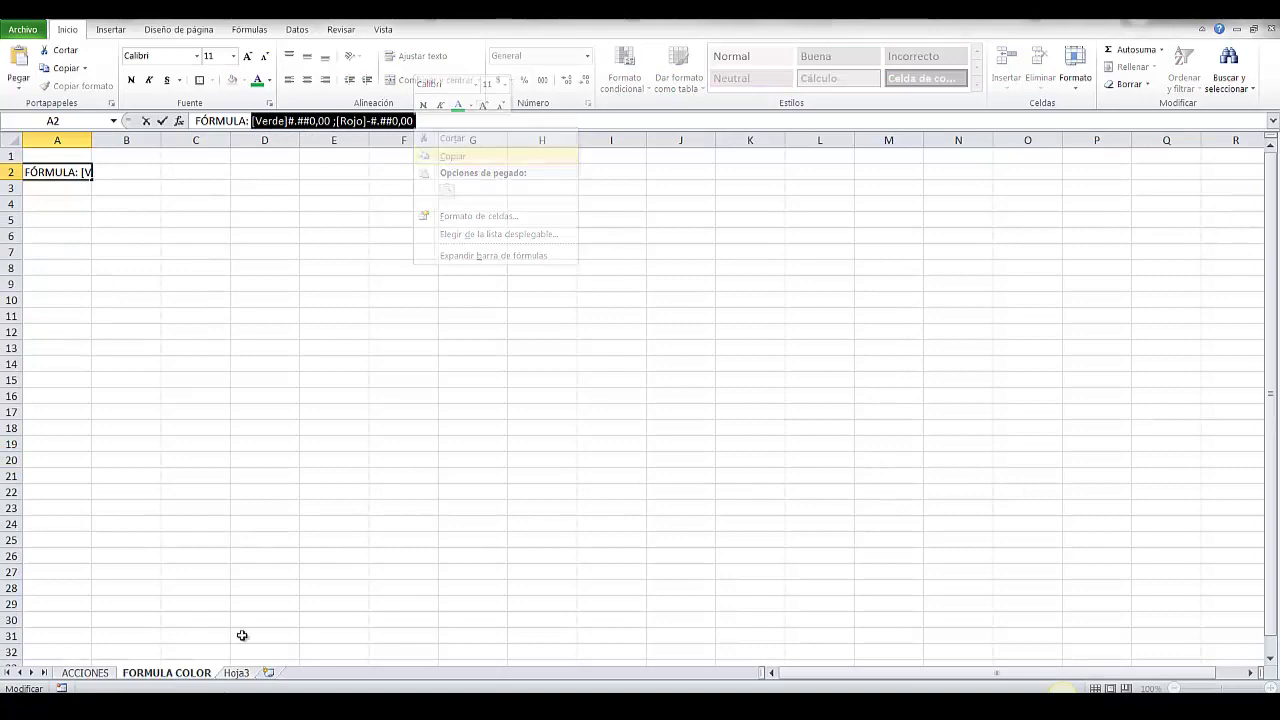
{"action": "key", "text": "Escape"}
{"action": "key", "text": "ctrl+Page_Up"}
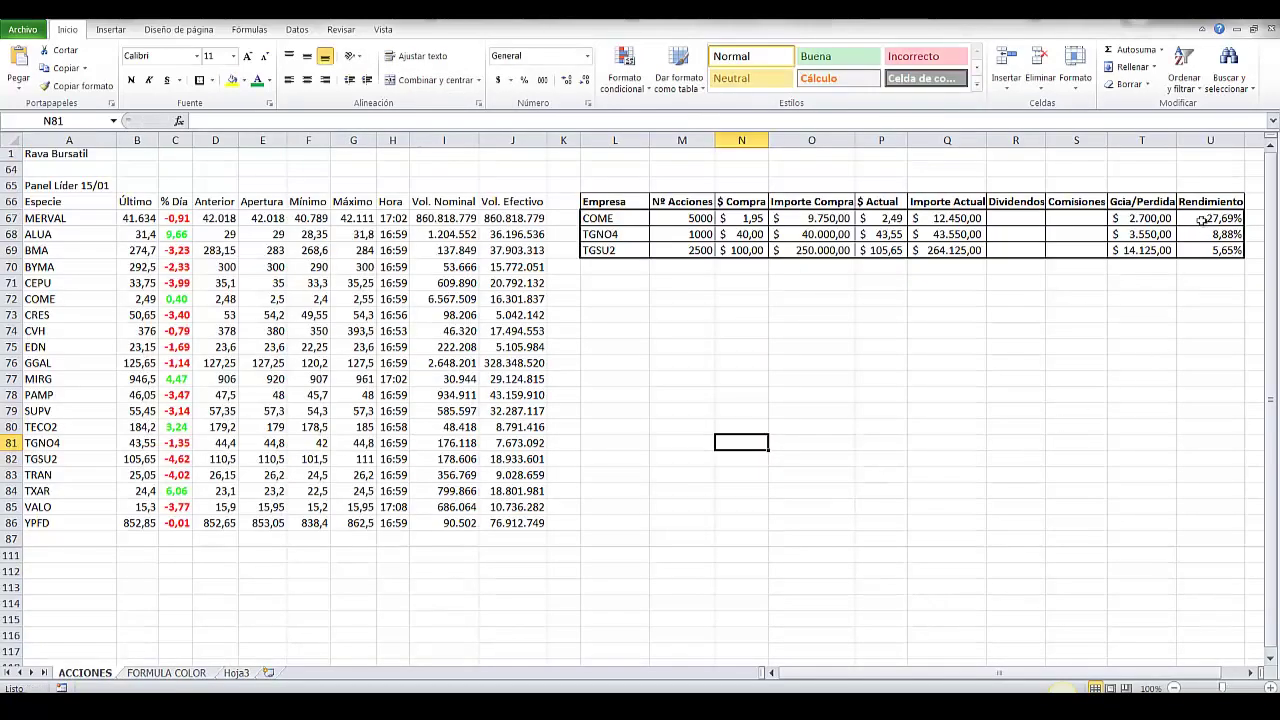
Step: Apply that code as a custom number format to T67:U69 on ACCIONES
{"action": "left_click_drag", "start_coordinate": [1140, 218], "coordinate": [1212, 250]}
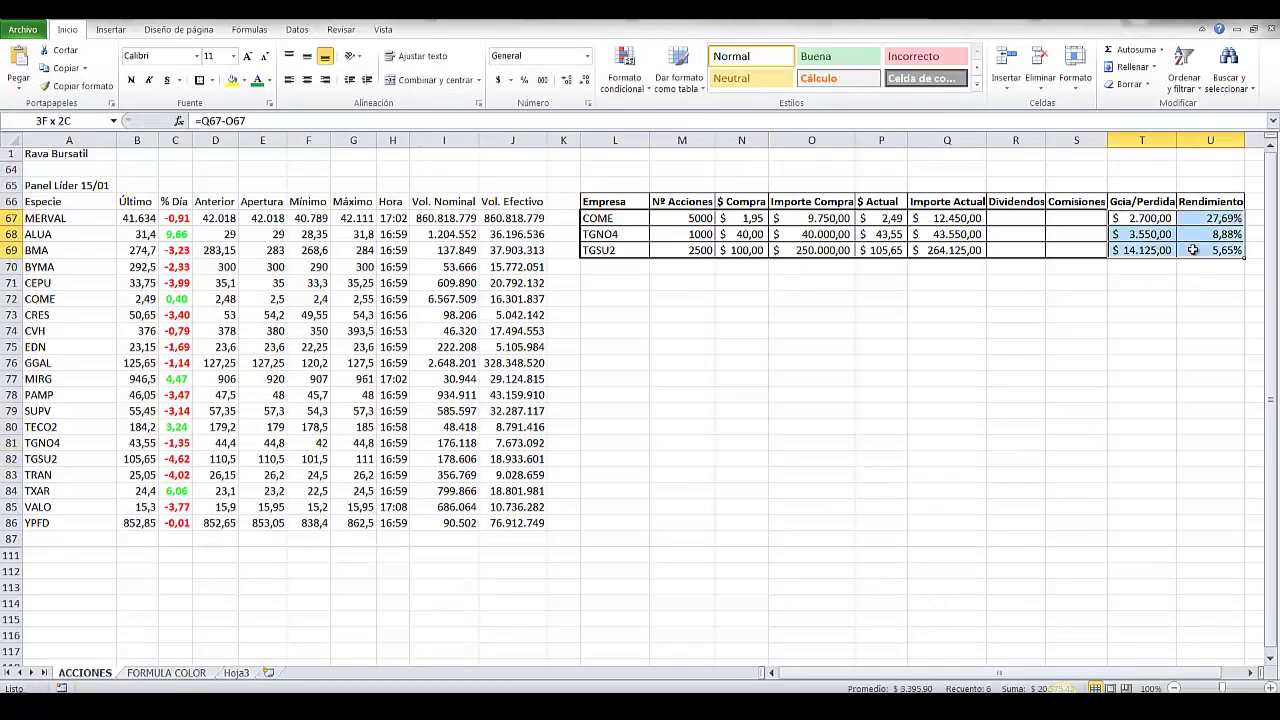
{"action": "right_click", "coordinate": [1138, 233]}
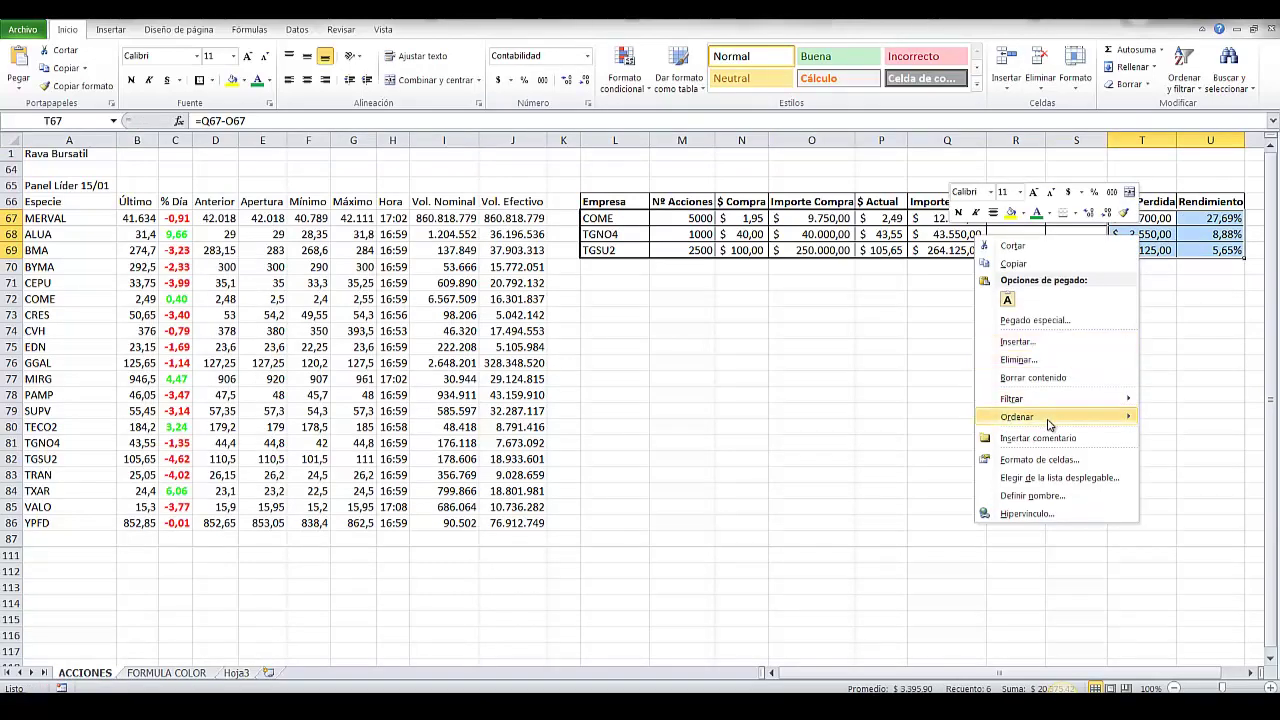
{"action": "left_click", "coordinate": [1038, 459]}
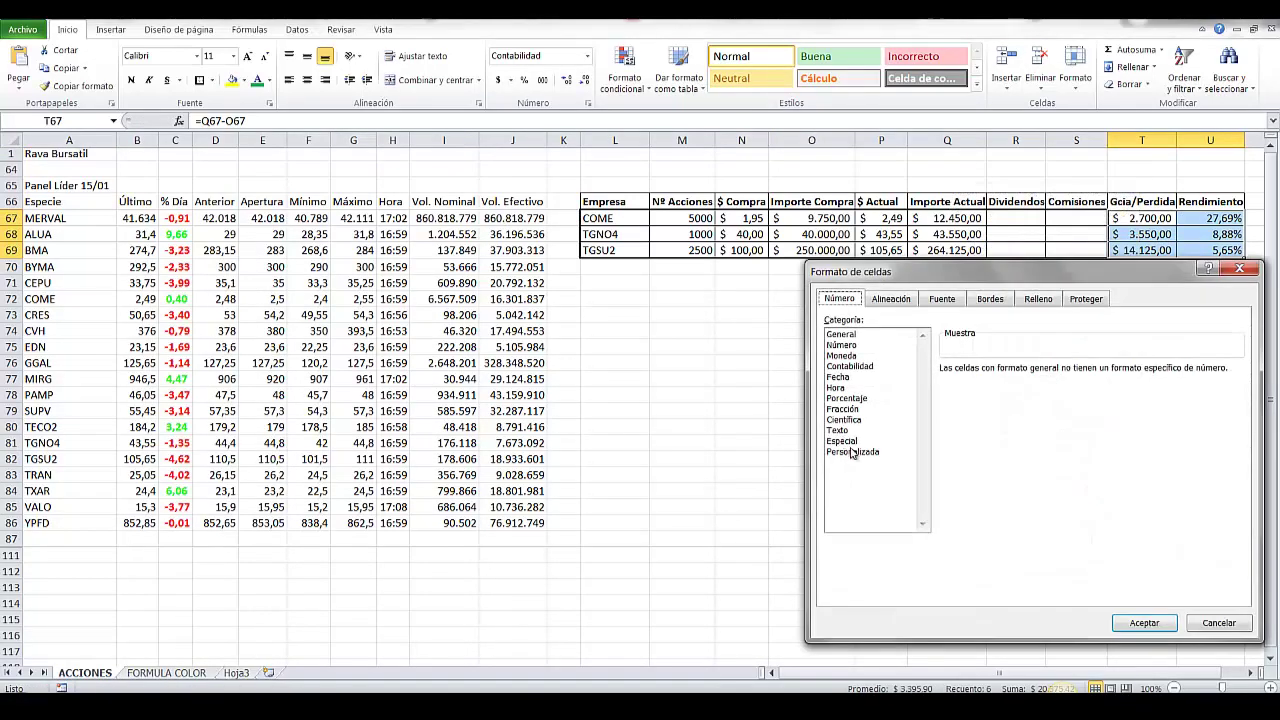
{"action": "left_click", "coordinate": [866, 451]}
{"action": "left_click_drag", "start_coordinate": [968, 382], "coordinate": [941, 383]}
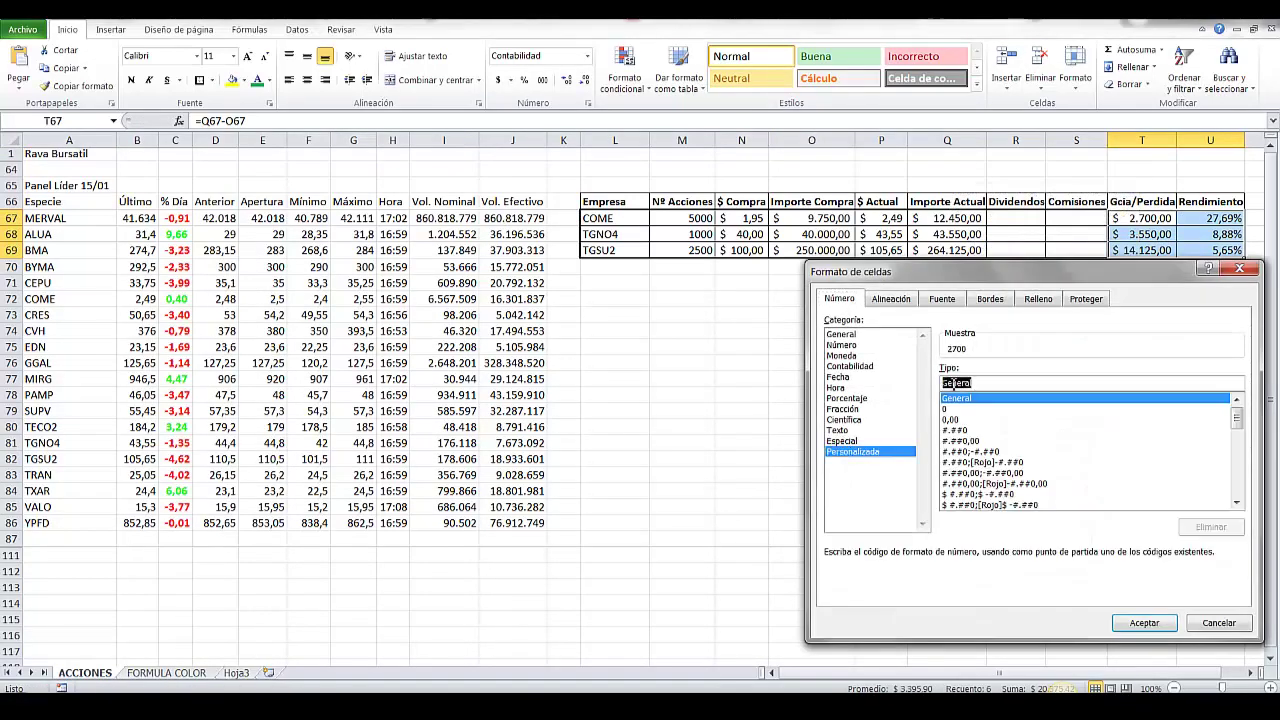
{"action": "right_click", "coordinate": [953, 385]}
{"action": "left_click", "coordinate": [990, 430]}
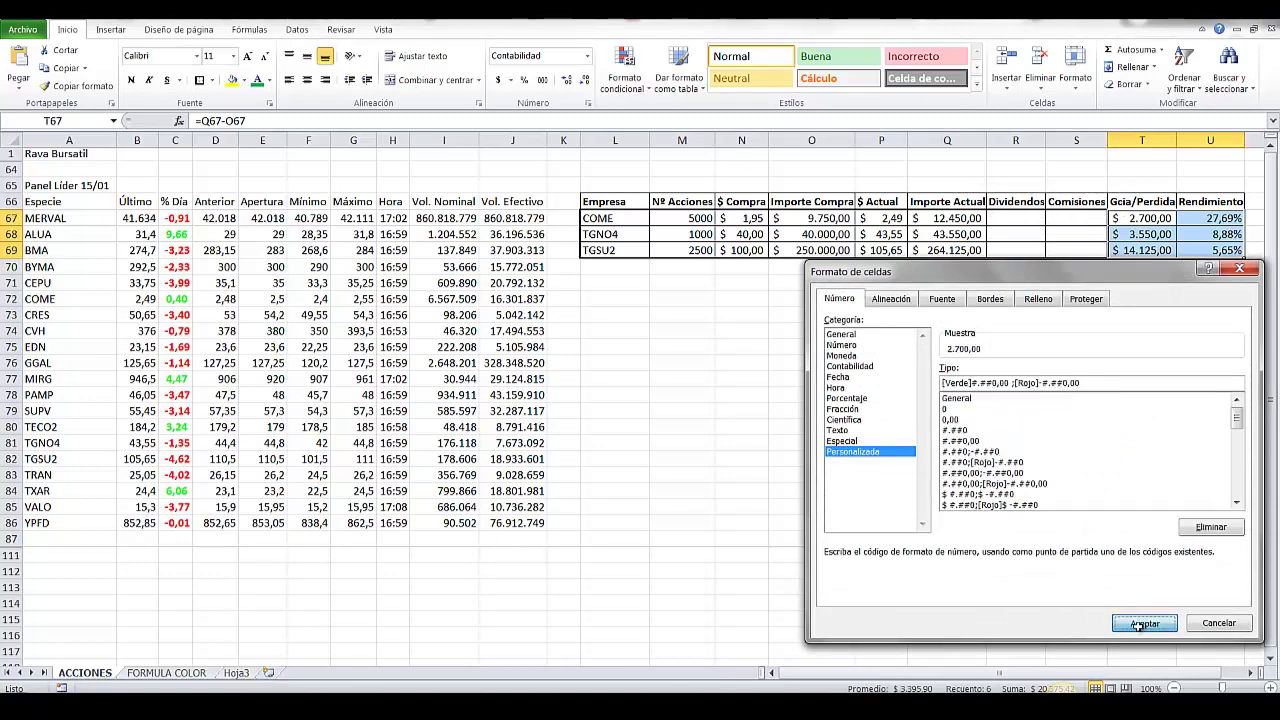
{"action": "left_click", "coordinate": [1144, 622]}
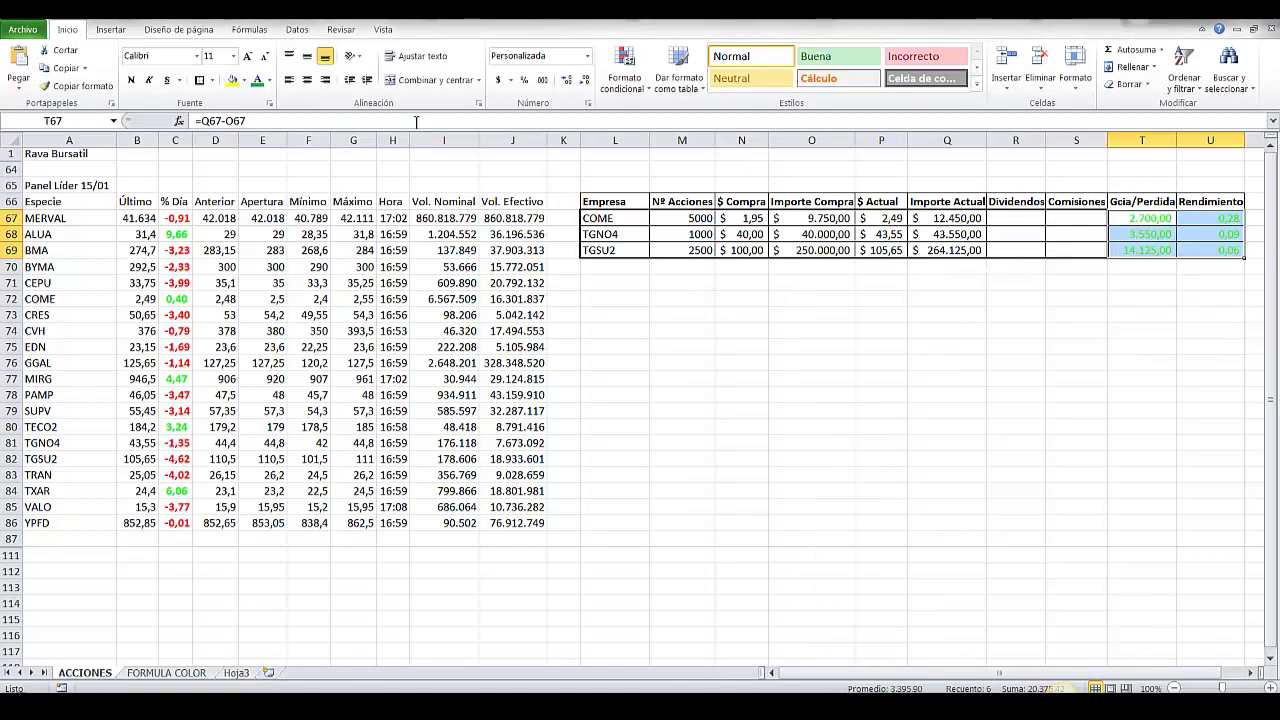
{"action": "left_click", "coordinate": [830, 294]}
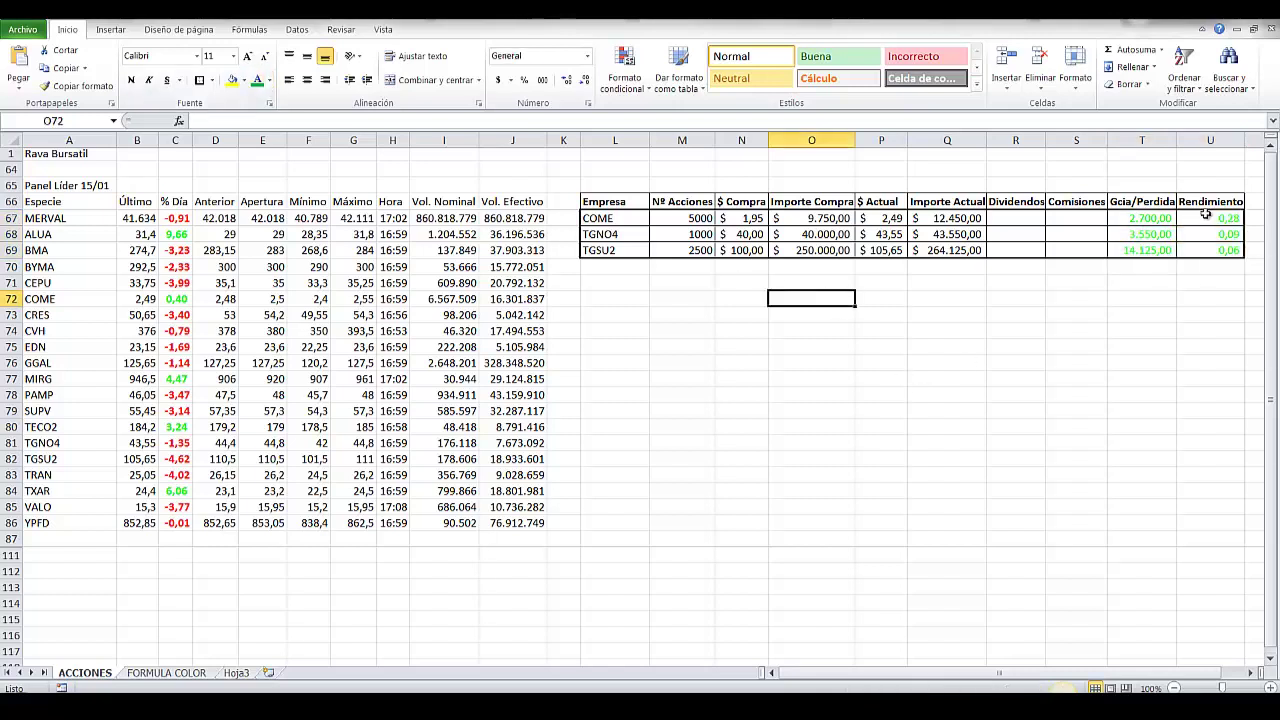
Step: Reformat the Rendimiento values as percentages with two decimals
{"action": "left_click_drag", "start_coordinate": [1208, 217], "coordinate": [1200, 250]}
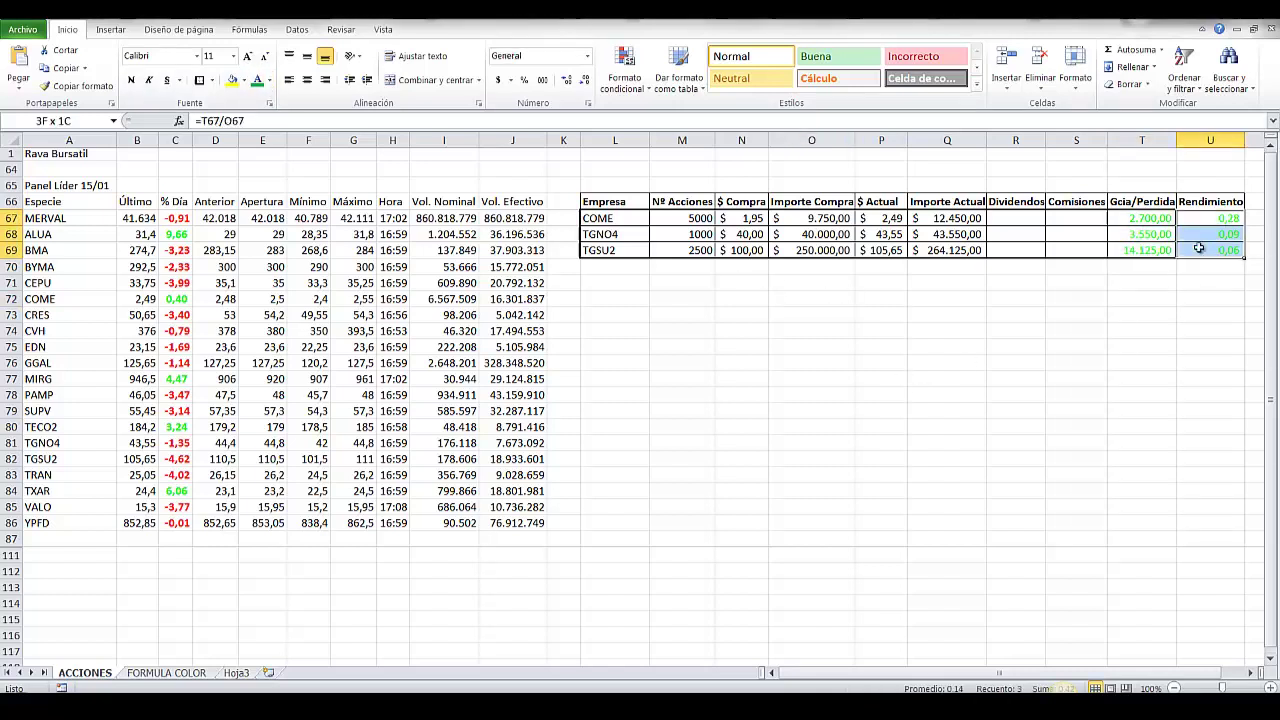
{"action": "left_click", "coordinate": [526, 82]}
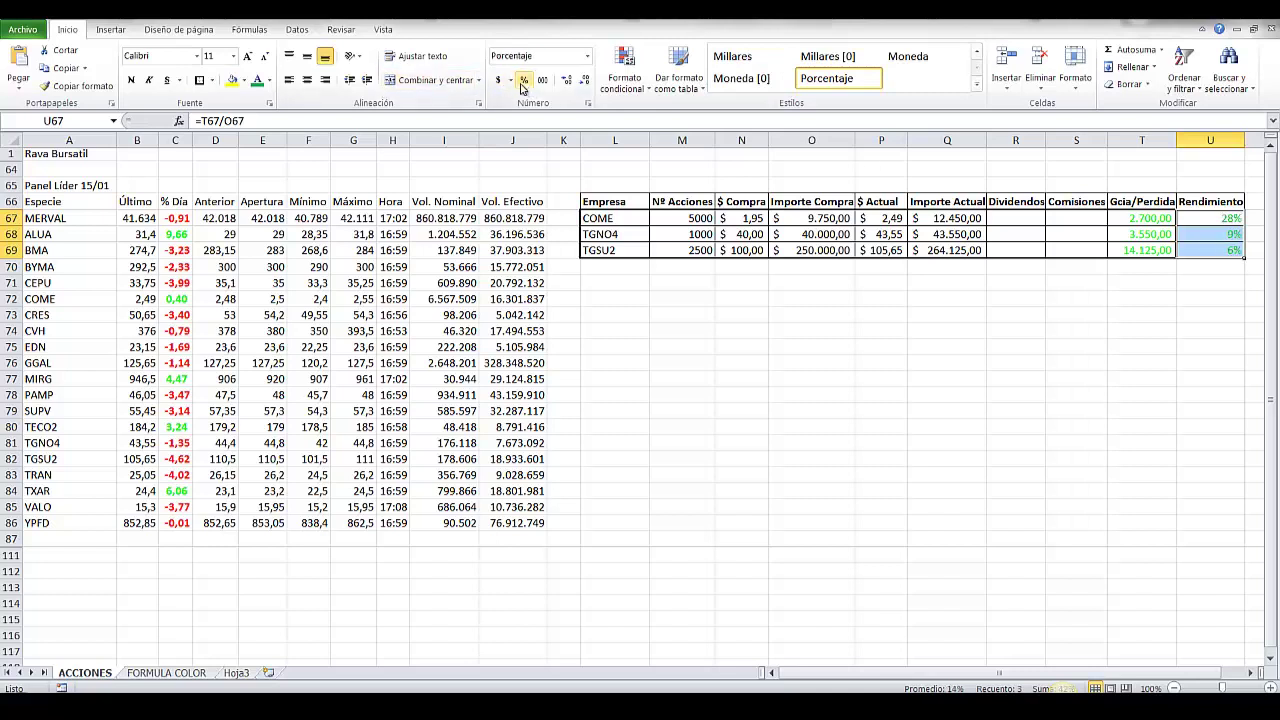
{"action": "left_click", "coordinate": [566, 80]}
{"action": "left_click", "coordinate": [566, 80]}
{"action": "left_click", "coordinate": [1015, 428]}
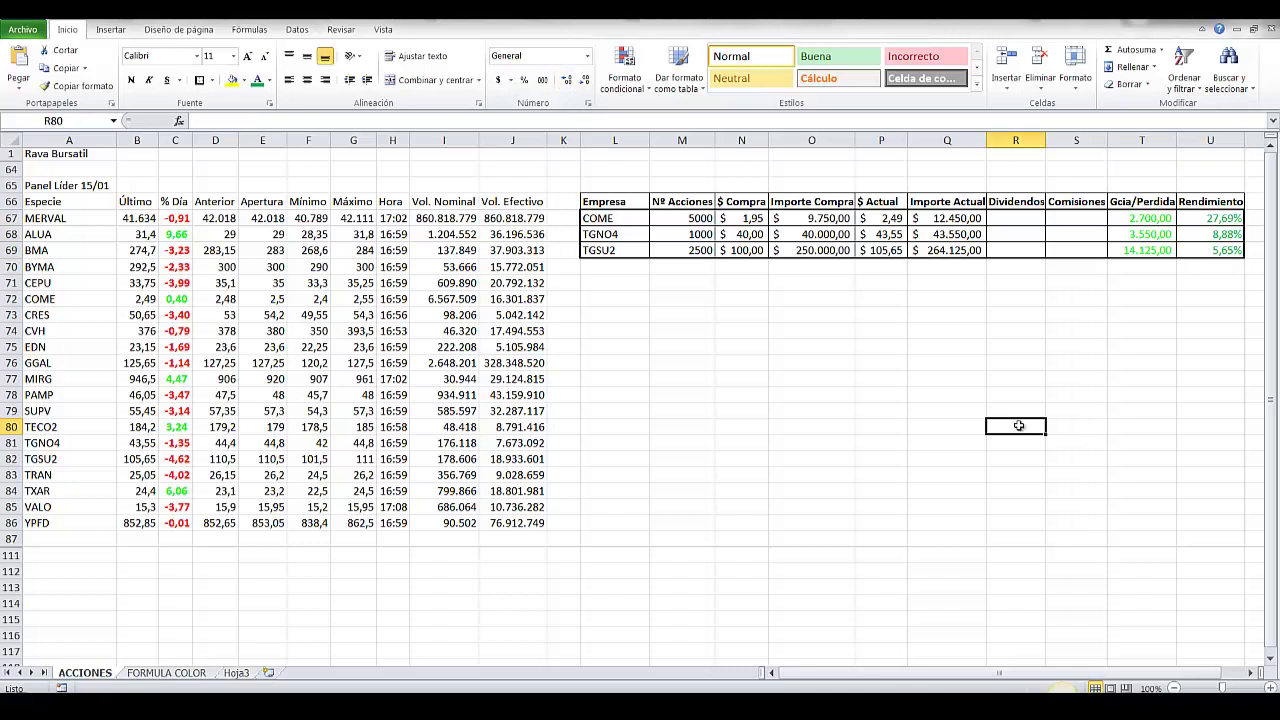
Step: Give the Gcia/Perdida values accounting currency format and make them bold
{"action": "left_click_drag", "start_coordinate": [1133, 218], "coordinate": [1130, 247]}
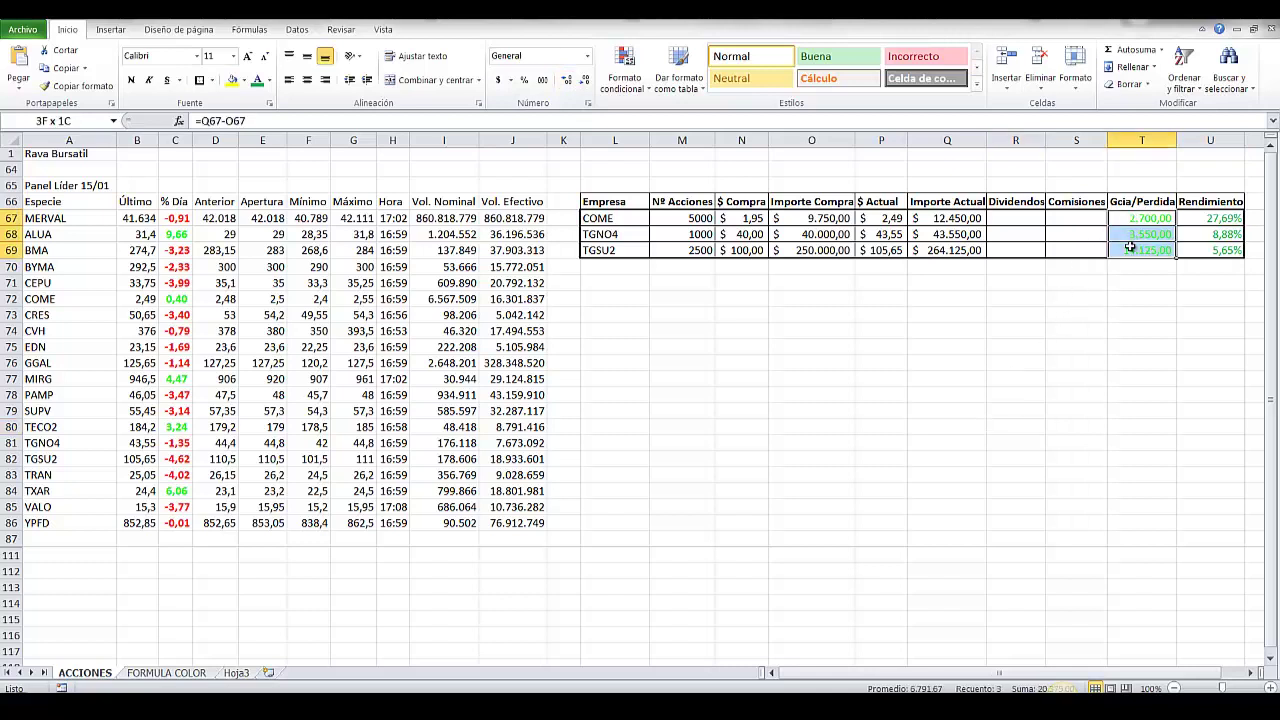
{"action": "right_click", "coordinate": [1130, 247]}
{"action": "left_click", "coordinate": [1060, 480]}
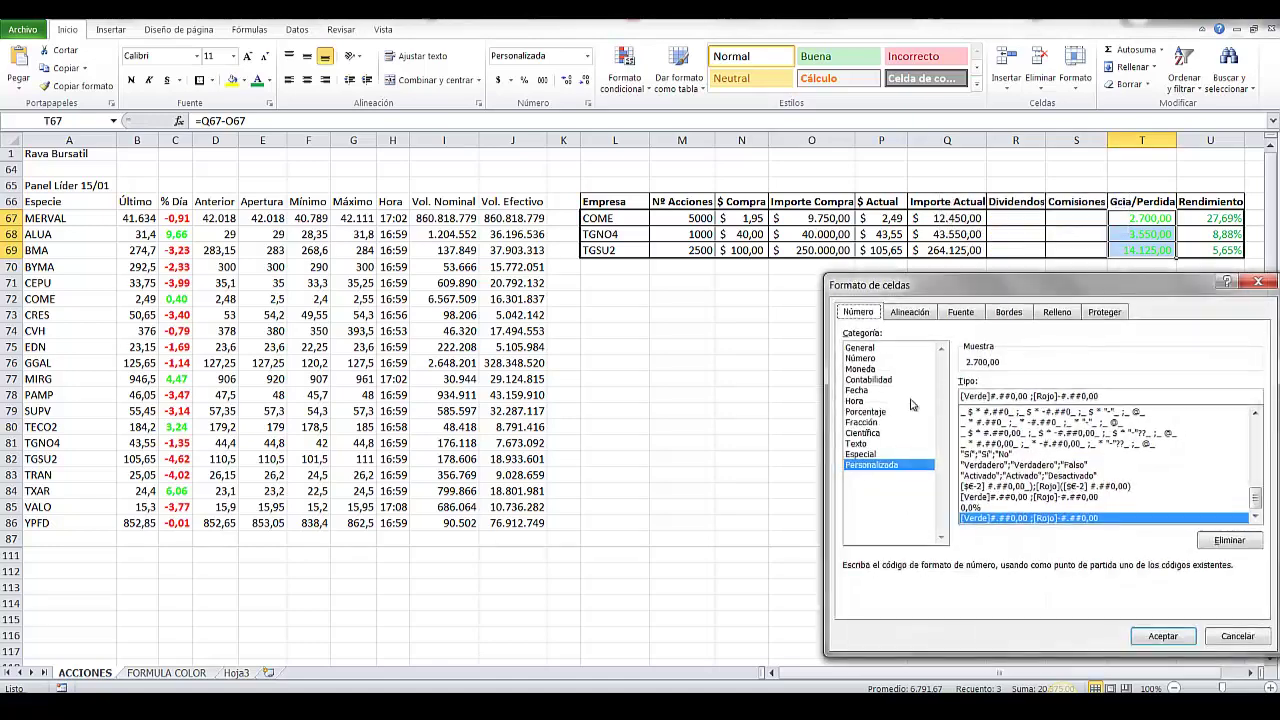
{"action": "left_click", "coordinate": [885, 381]}
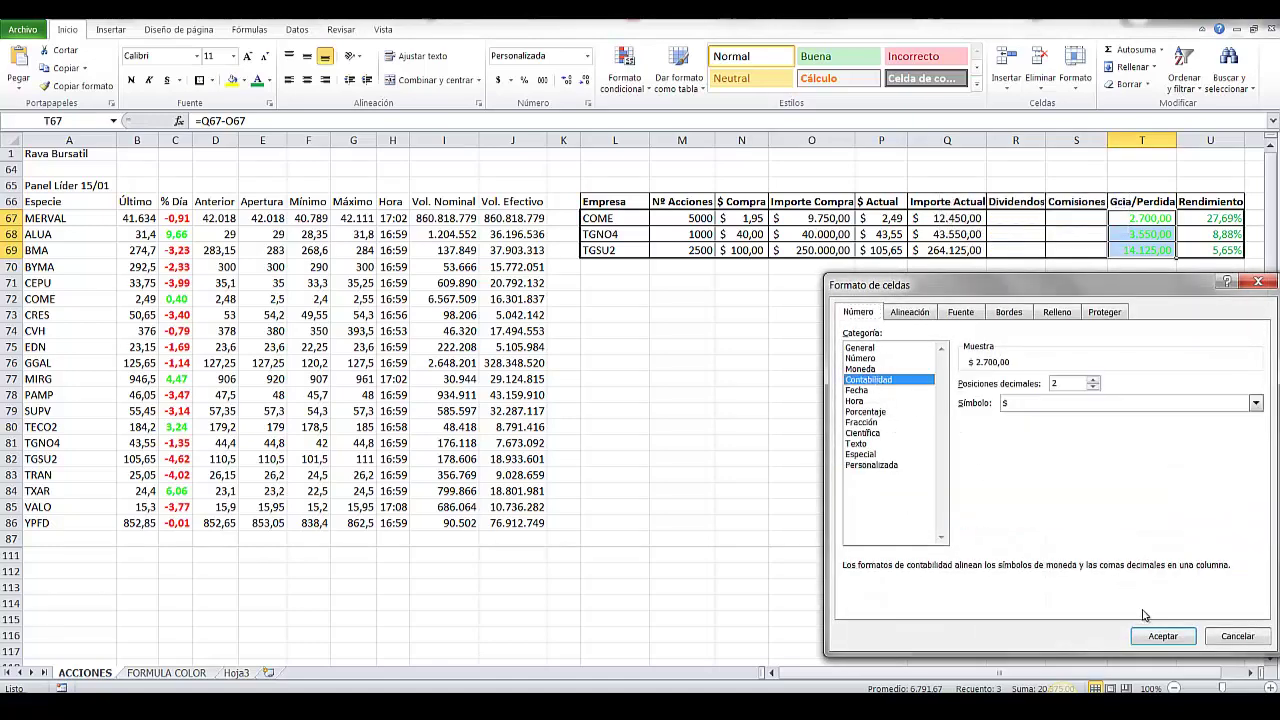
{"action": "left_click", "coordinate": [1160, 636]}
{"action": "left_click", "coordinate": [965, 462]}
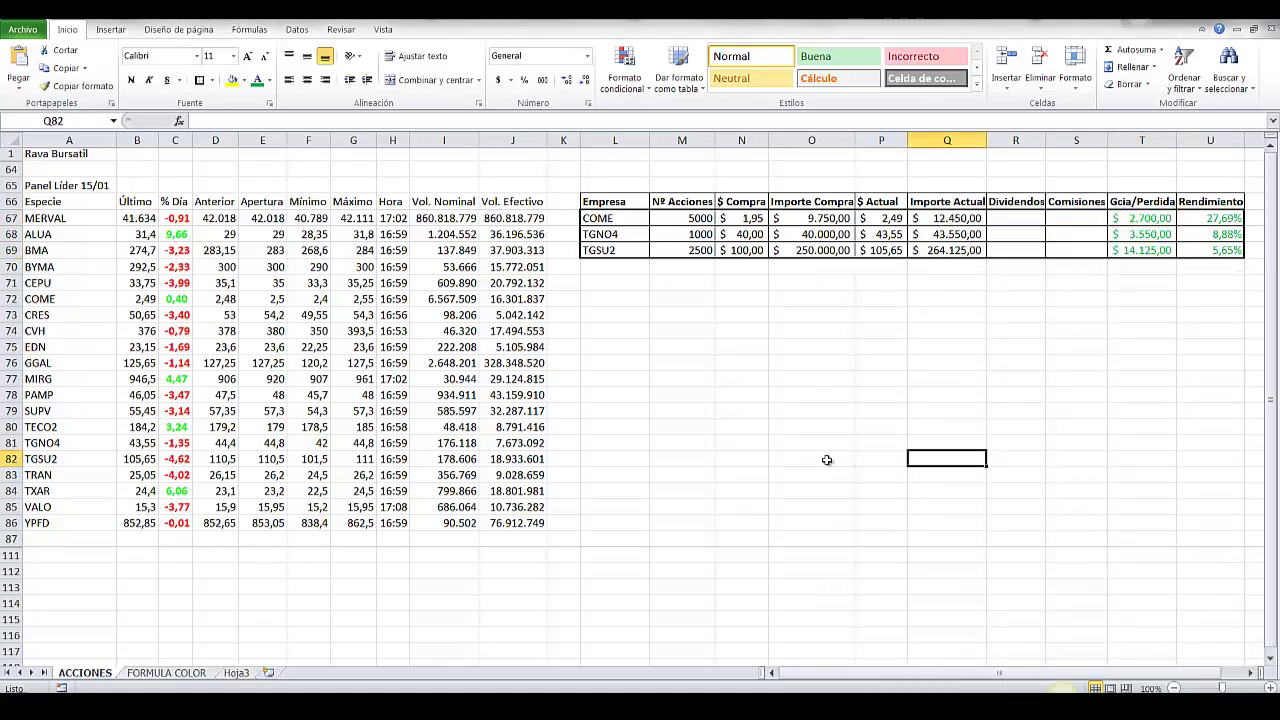
{"action": "mouse_move", "coordinate": [1142, 218]}
{"action": "left_mouse_down"}
{"action": "mouse_move", "coordinate": [1185, 251]}
{"action": "mouse_move", "coordinate": [1142, 250]}
{"action": "left_mouse_up"}
{"action": "left_click", "coordinate": [130, 79]}
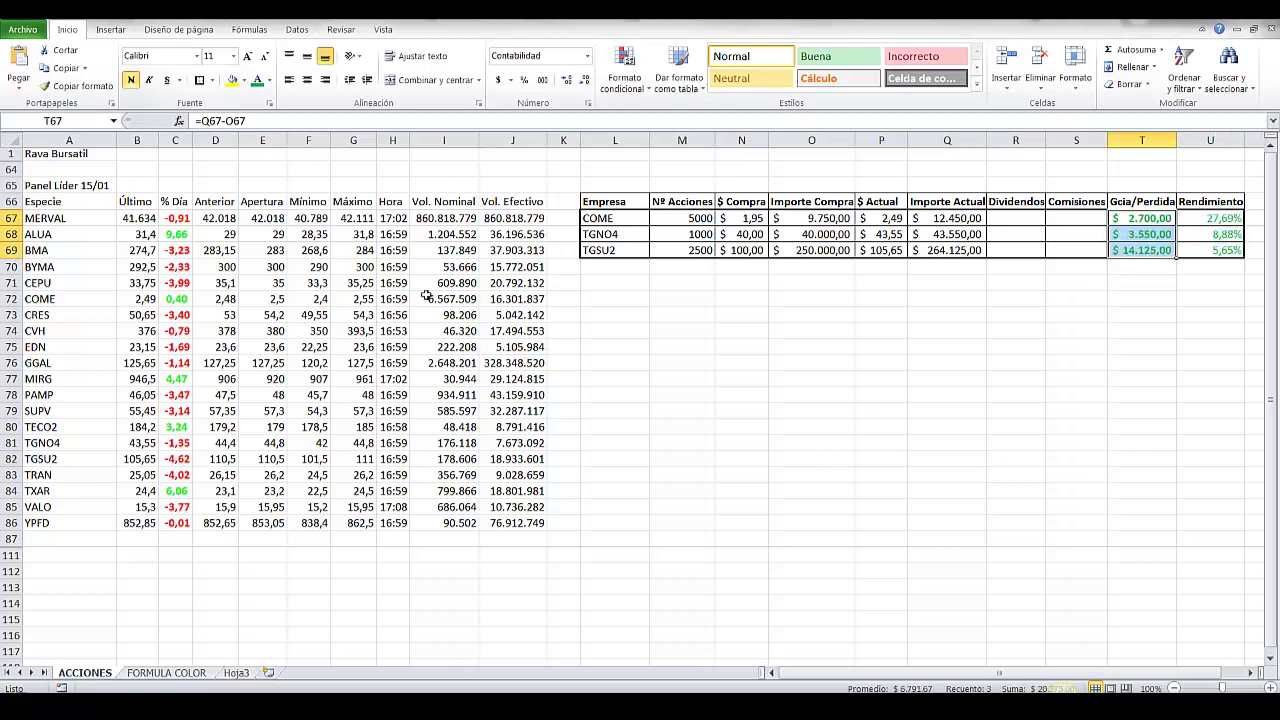
{"action": "left_click", "coordinate": [842, 390]}
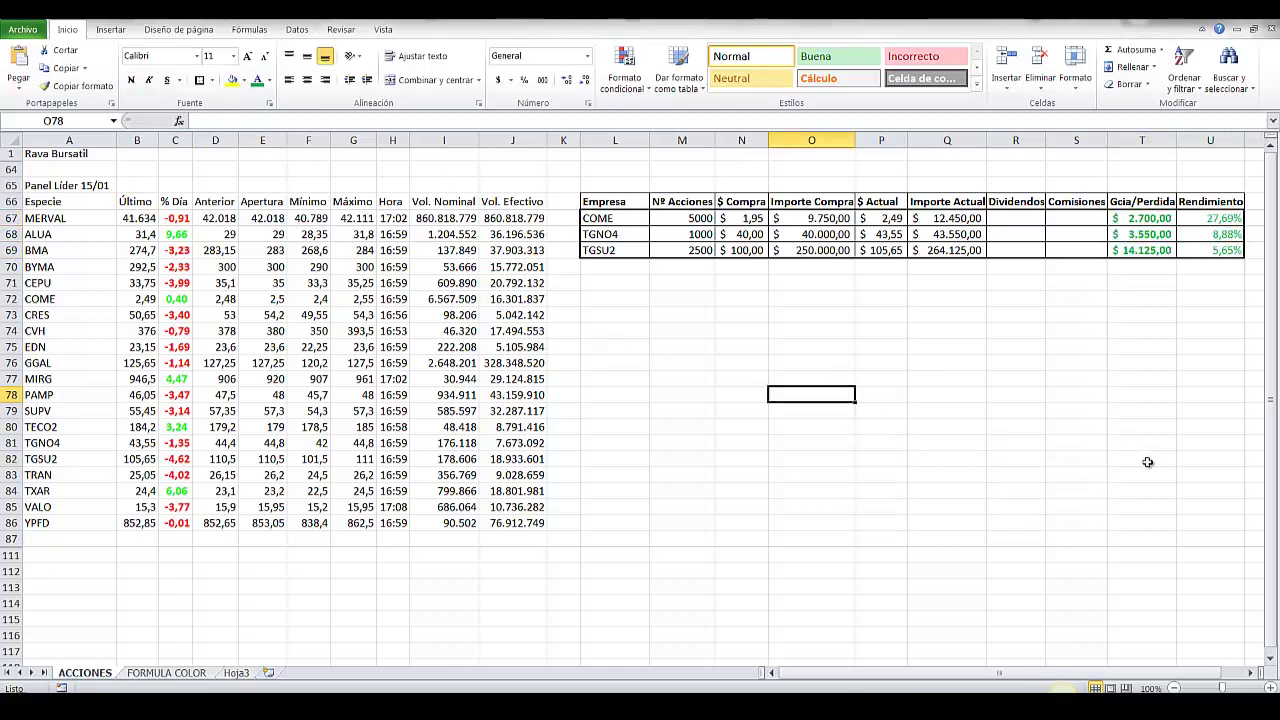